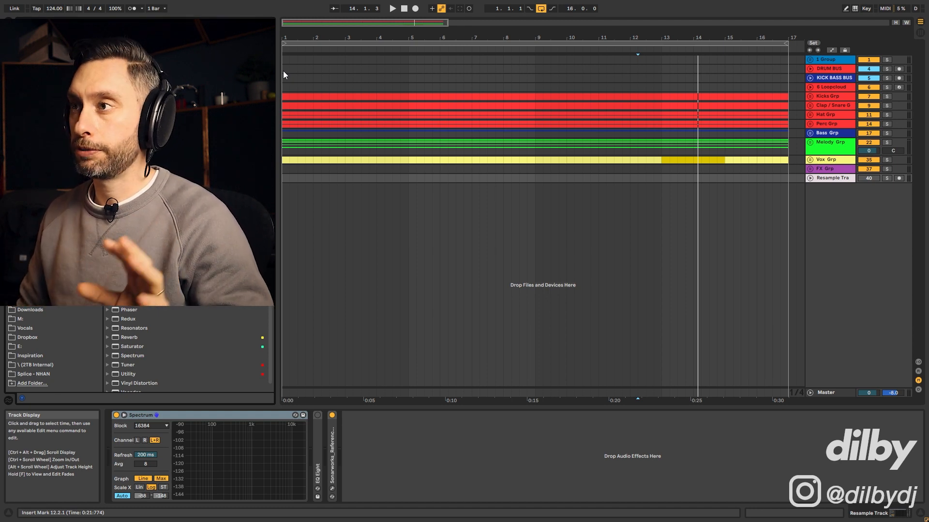
Play the arrangement from the beginning and unfold the Kicks, Clap / Snare and Hat groups
left_click(865, 75)
key("space")
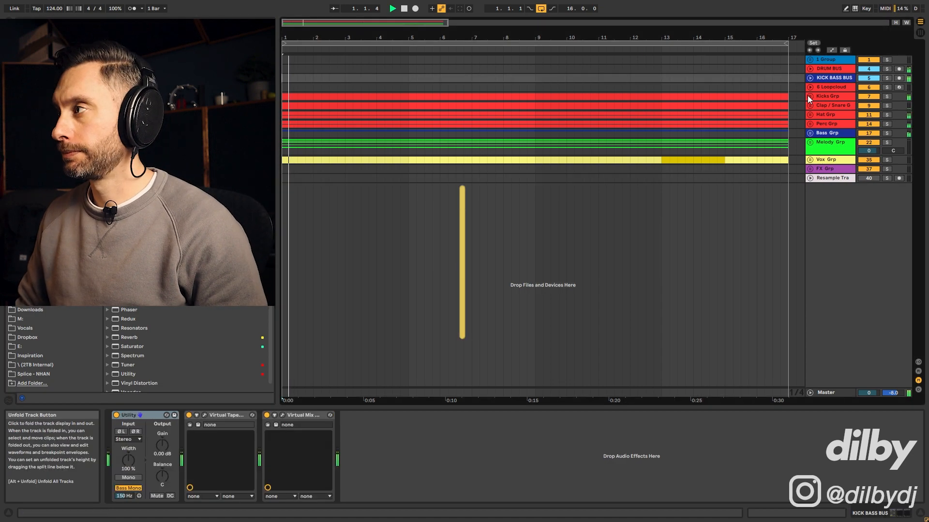
left_click(810, 96)
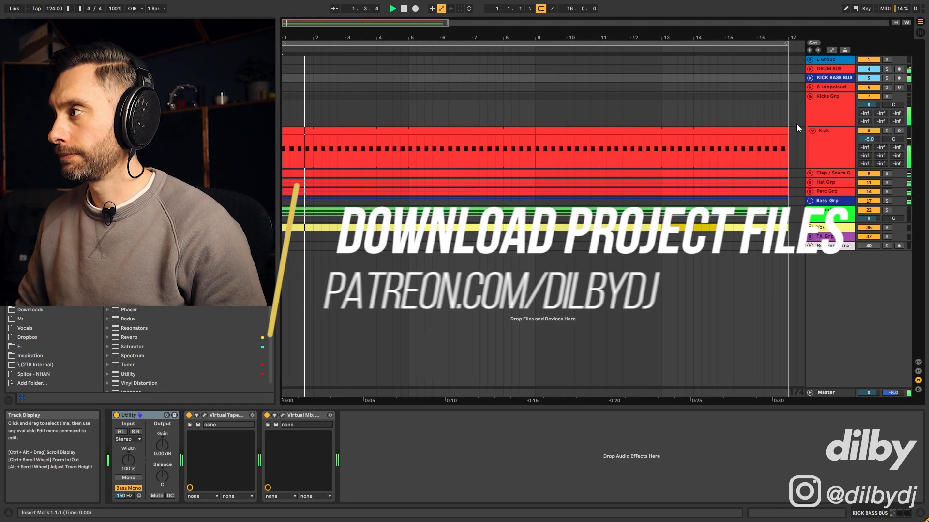
left_click(810, 173)
left_click(810, 251)
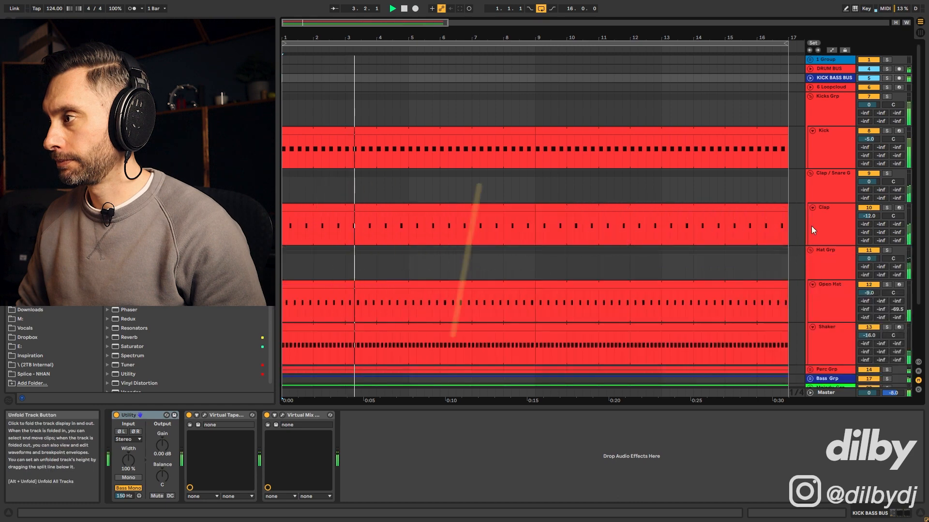
Unfold the Perc and Bass groups to show their individual tracks
scroll(811, 227, "down", 3)
left_click(810, 306)
scroll(822, 253, "down", 5)
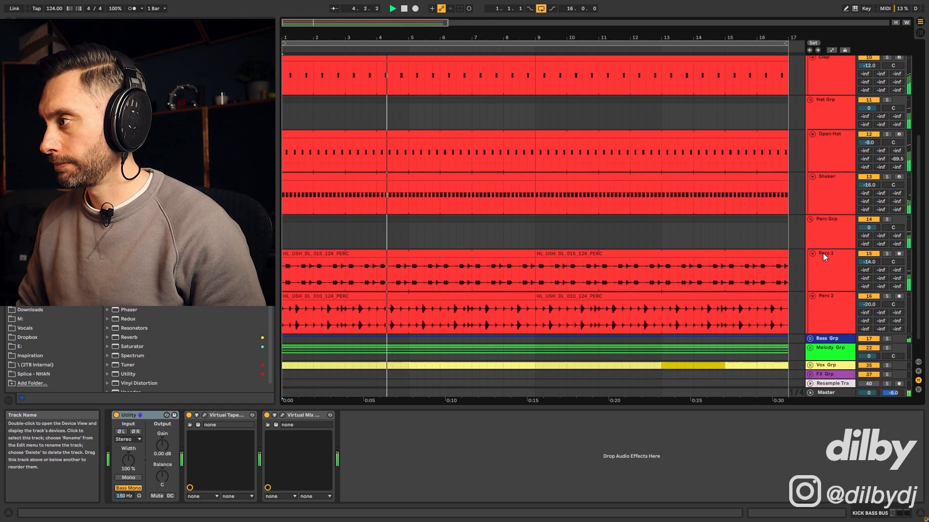
left_click(810, 315)
scroll(820, 280, "down", 3)
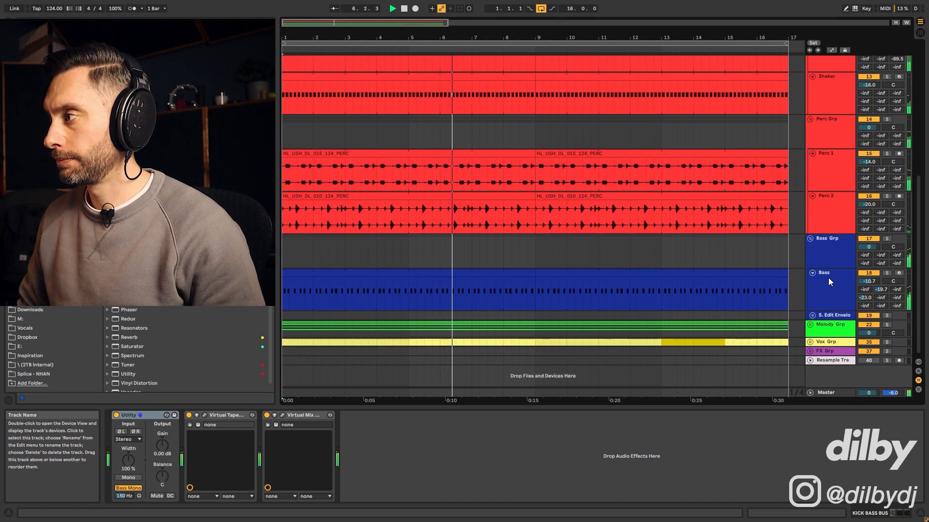
Inspect the bass Wavetable's amp envelope, Env 2 and modulation matrix, and audition the soloed bass
scroll(828, 278, "up", 7)
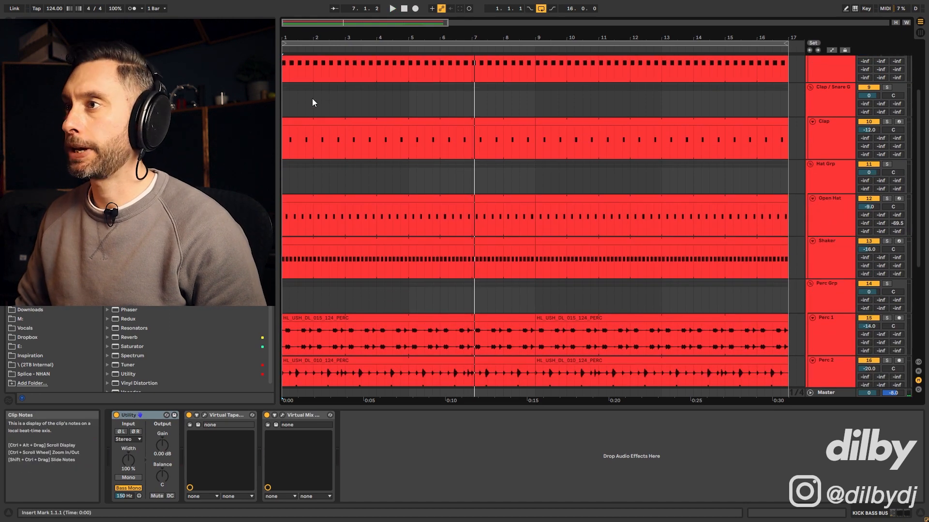
scroll(457, 149, "up", 1)
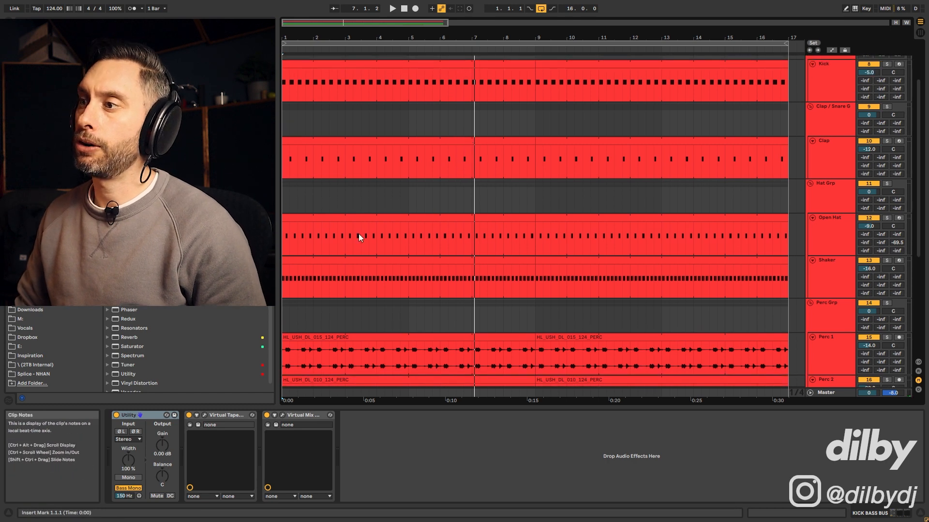
scroll(433, 285, "down", 3)
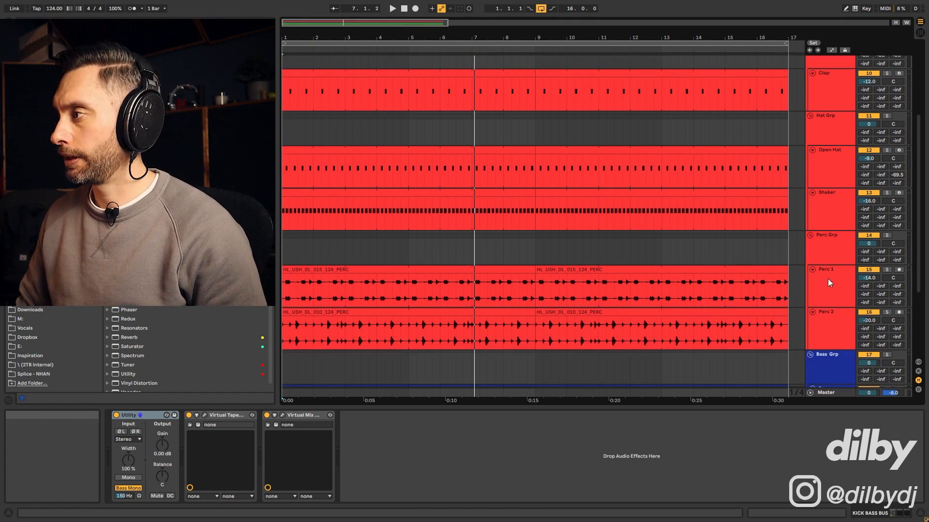
scroll(828, 293, "down", 2)
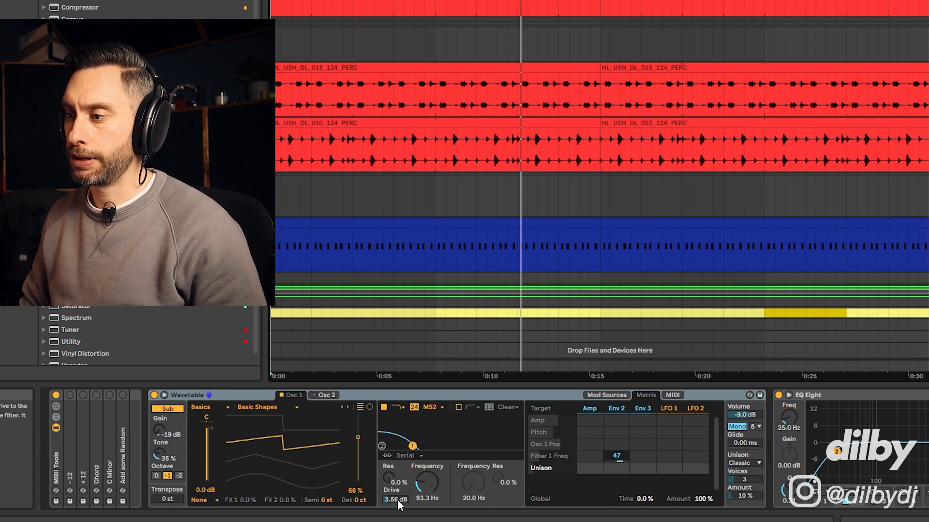
left_click(600, 395)
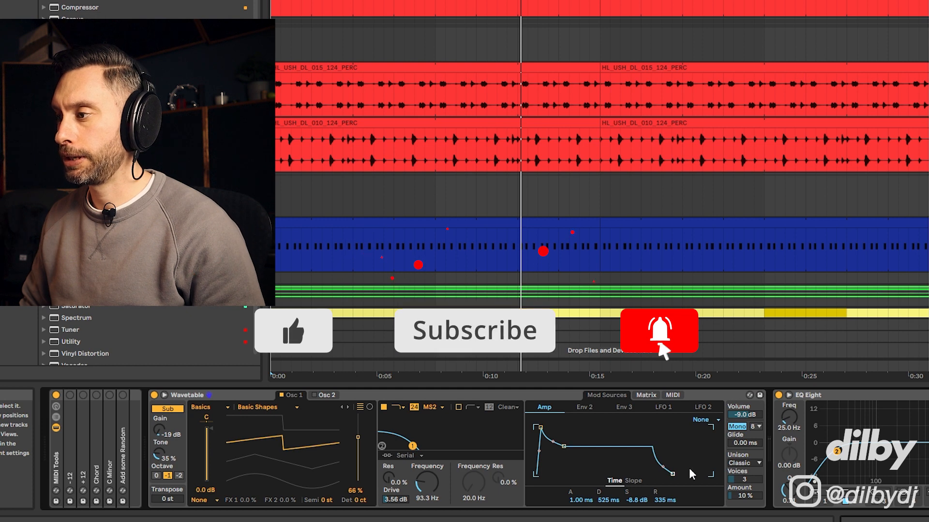
left_click(586, 409)
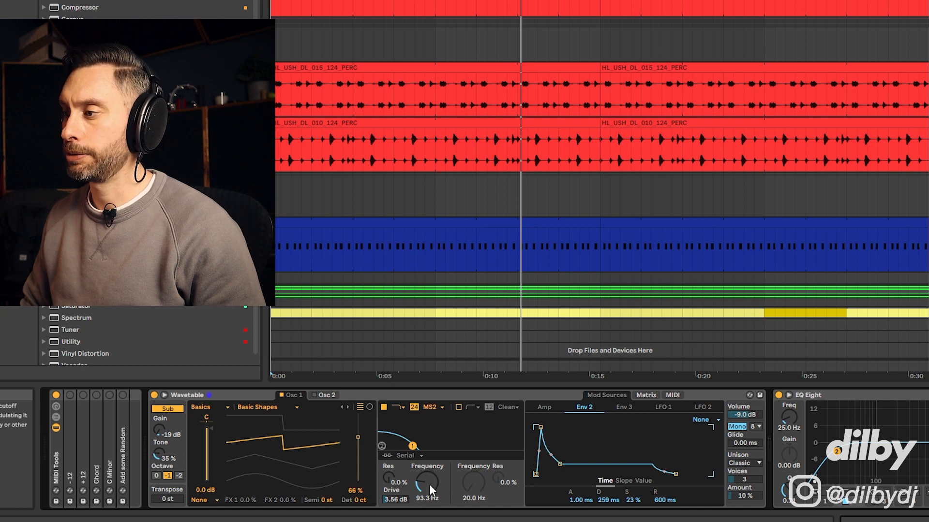
left_click(643, 395)
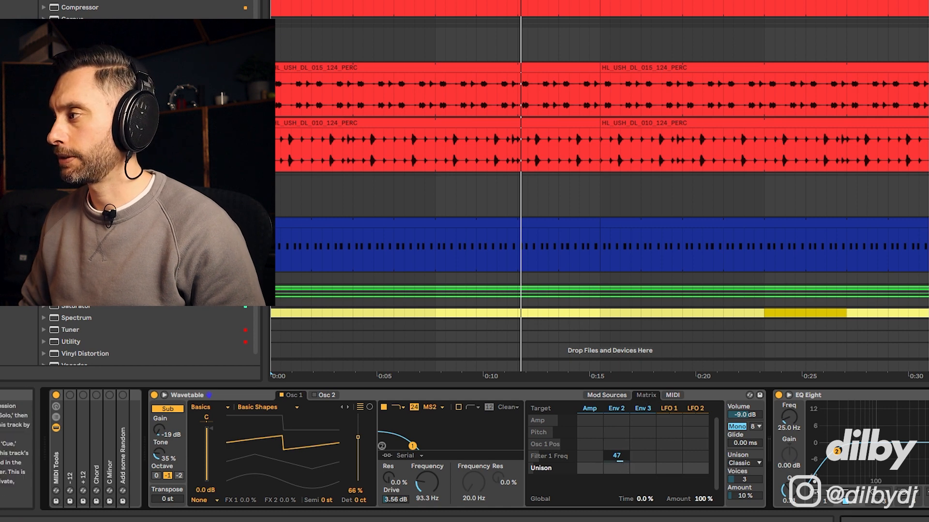
key("space")
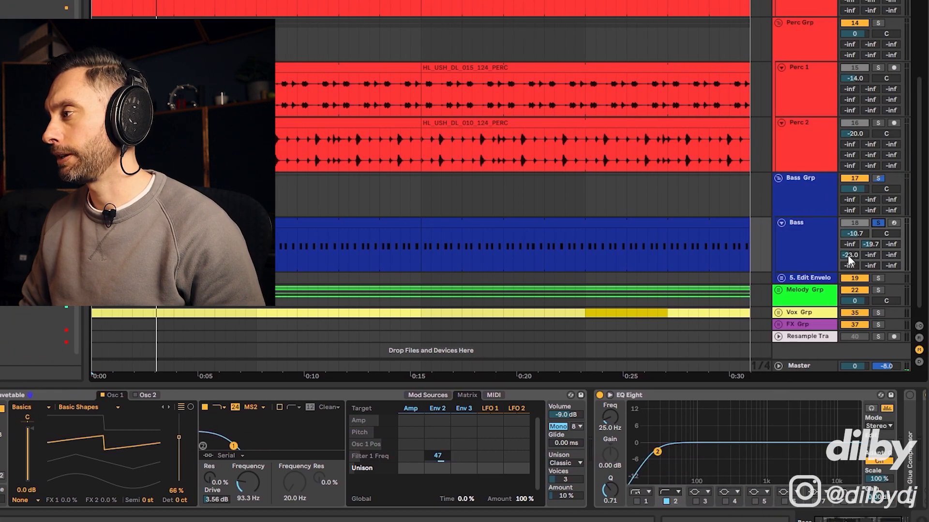
Show the return tracks and inspect the devices on B Synth Verb and D PP/3 Delay
left_click(918, 338)
left_click(832, 320)
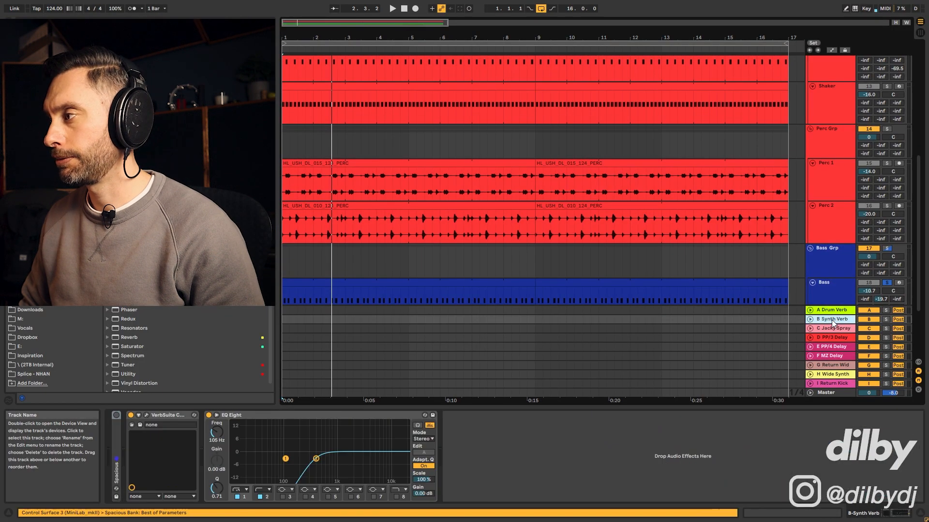
left_click(146, 415)
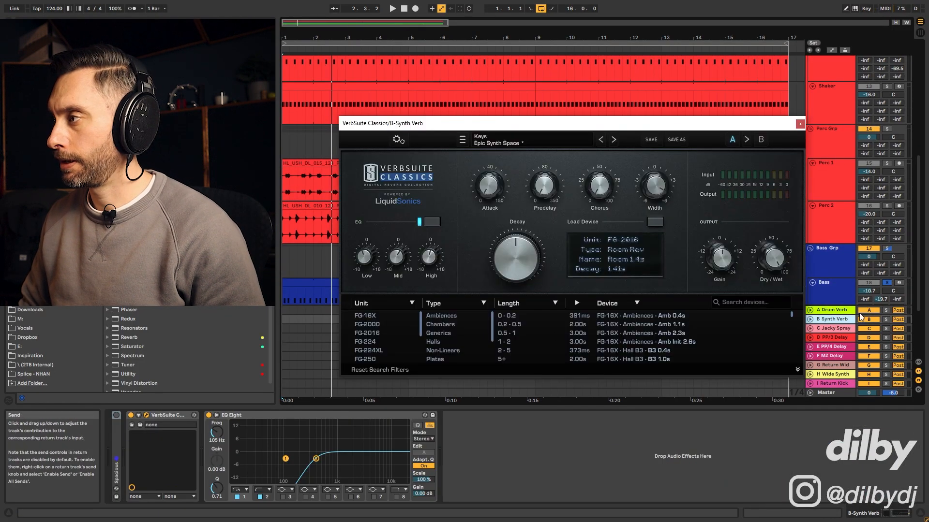
left_click(829, 335)
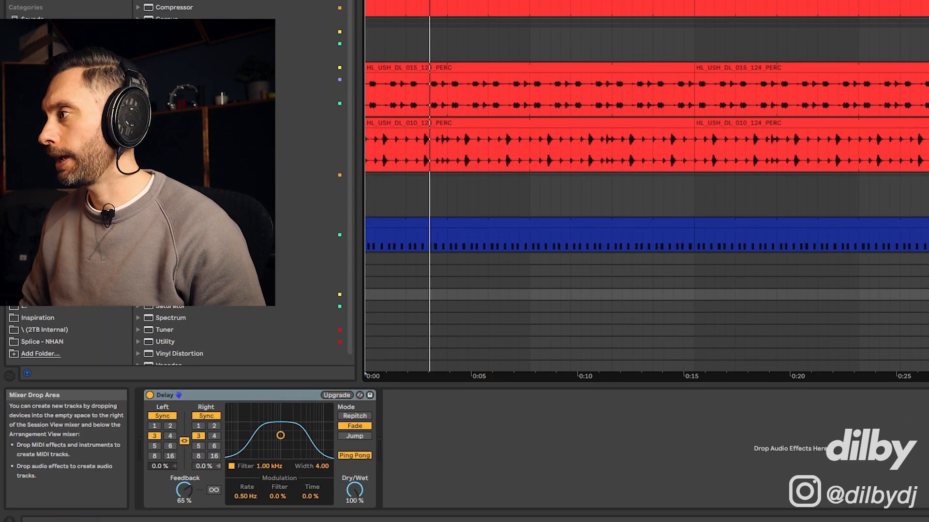
Inspect the A Drum Verb return's device chain and its VerbSuite Classics reverb settings, closing the plug-in window when finished
left_click(842, 310)
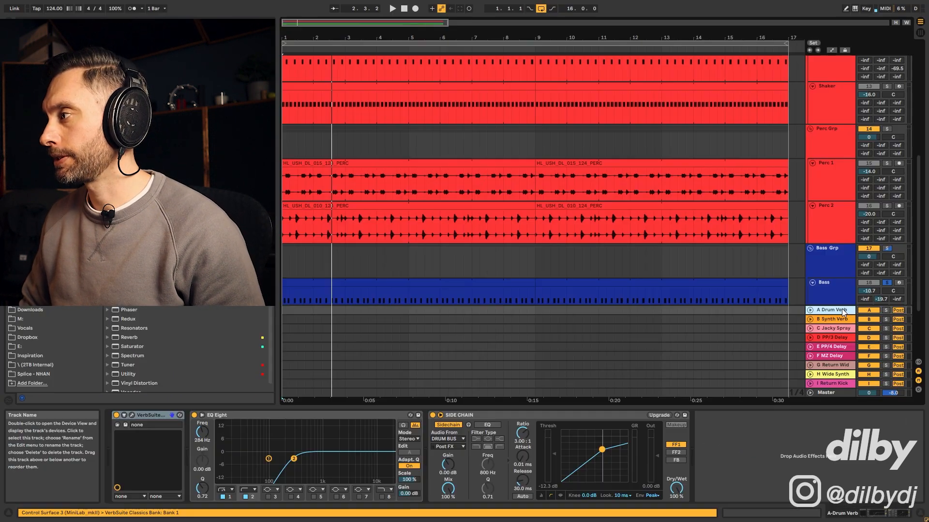
scroll(841, 119, "up", 10)
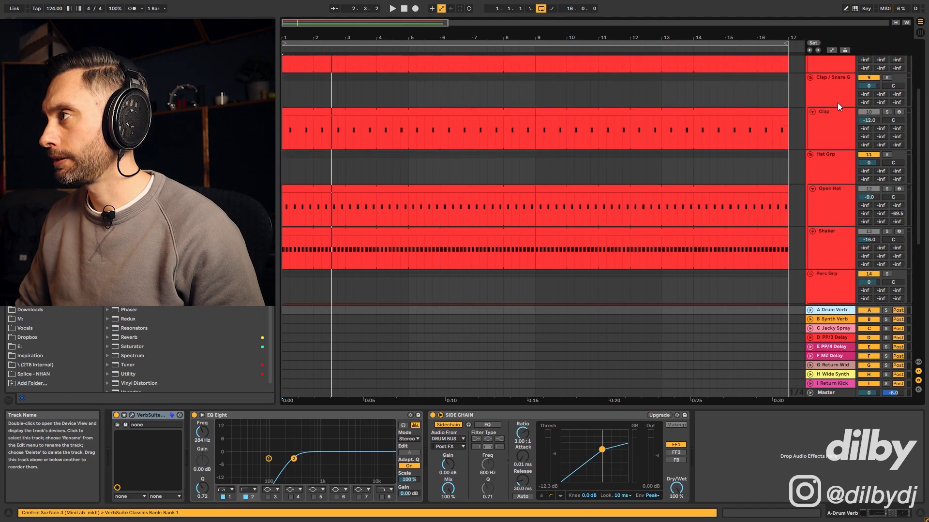
scroll(816, 307, "down", 2)
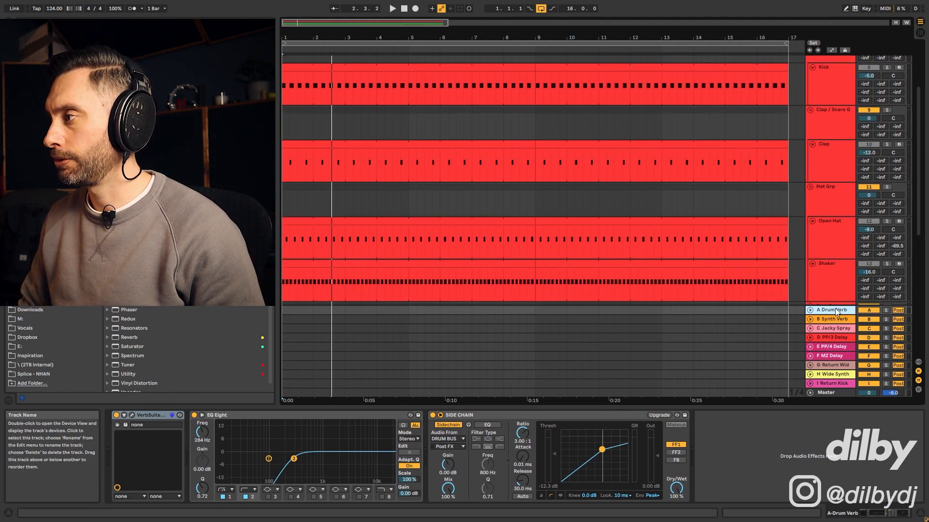
left_click(132, 415)
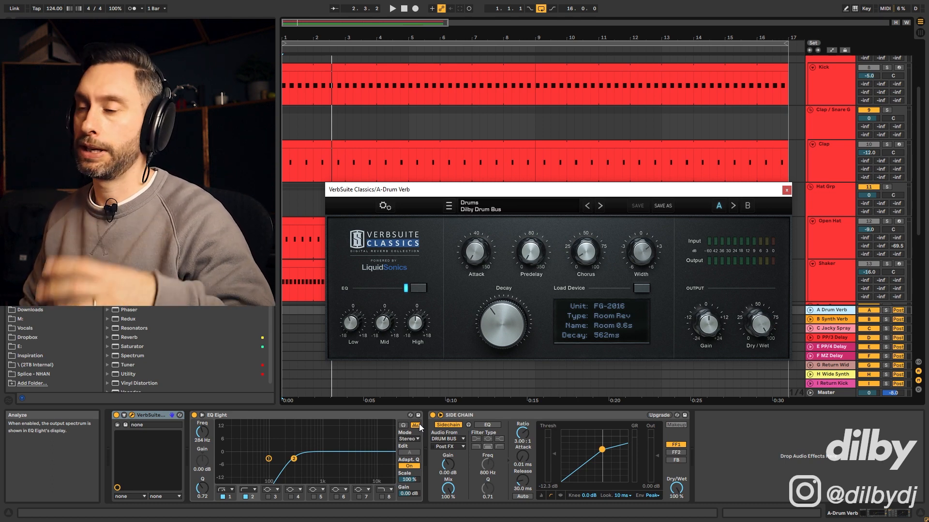
left_click(787, 190)
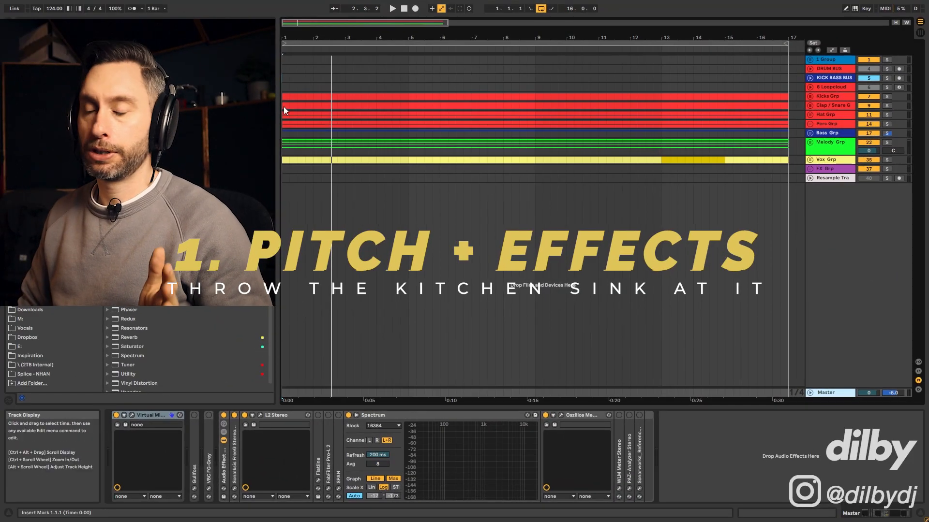
Unfold the Melody group and its 1. Pitch + Effect subgroup
left_click(810, 142)
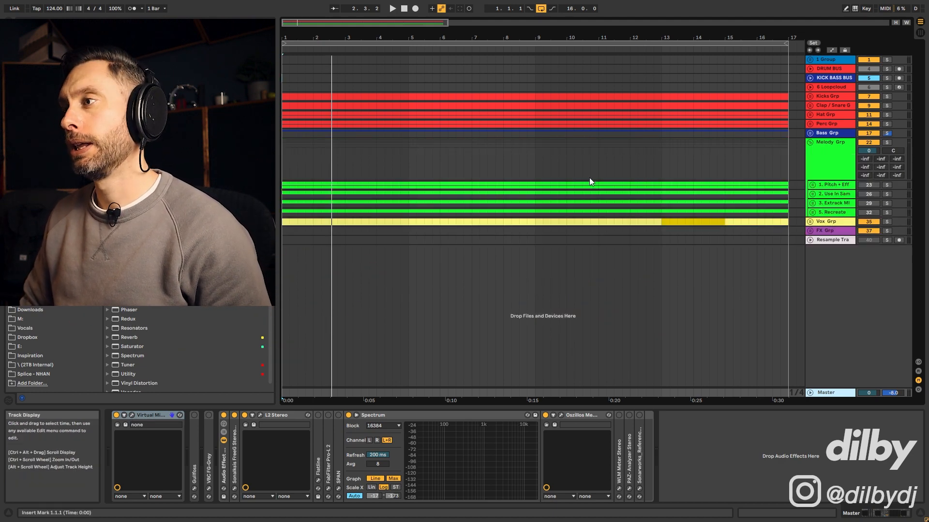
left_click(832, 185)
left_click(813, 184)
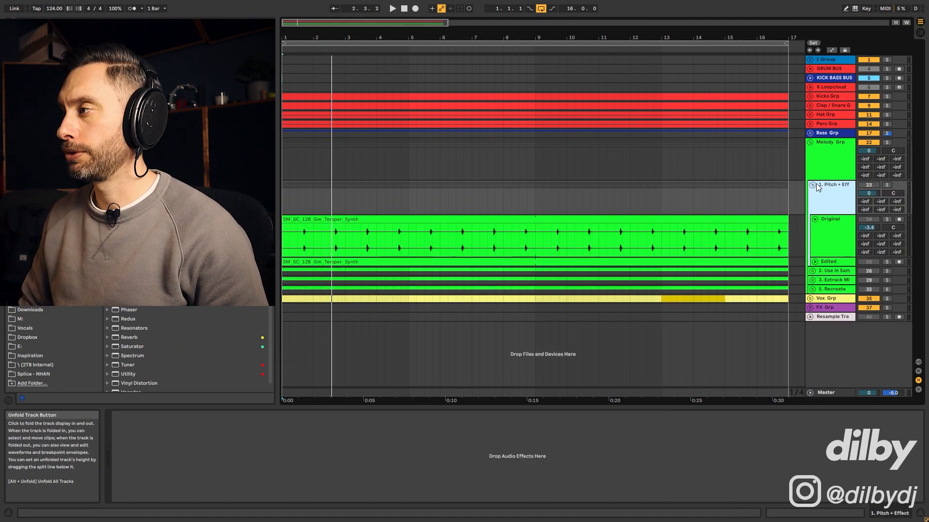
Audition the Original melody track in solo and open the sample settings of its SM_SC_128_Gm_Temper_Synth clip
left_click(832, 221)
left_click(502, 218)
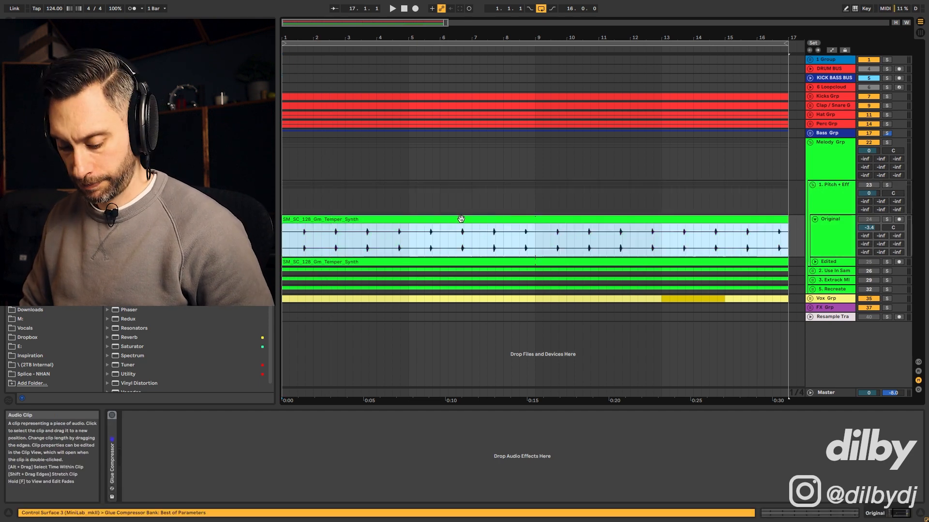
key("space")
left_click(886, 219)
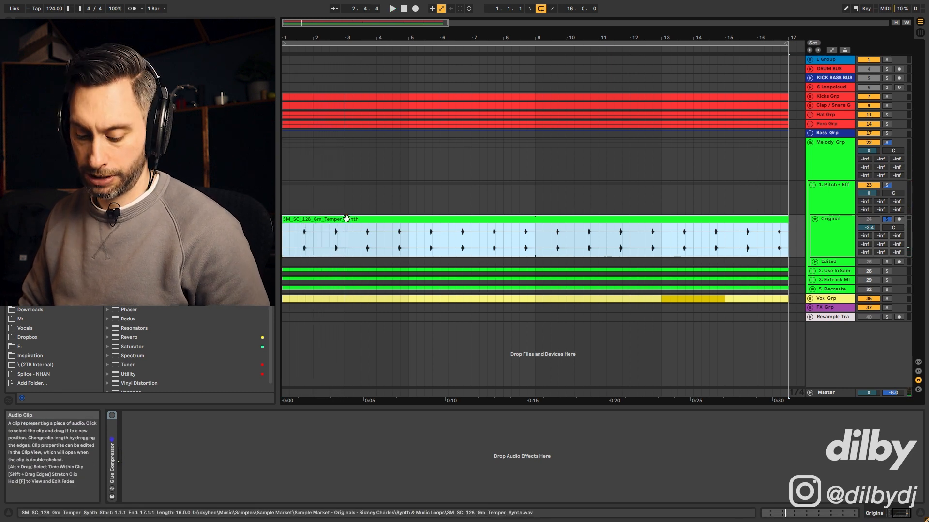
double_click(367, 216)
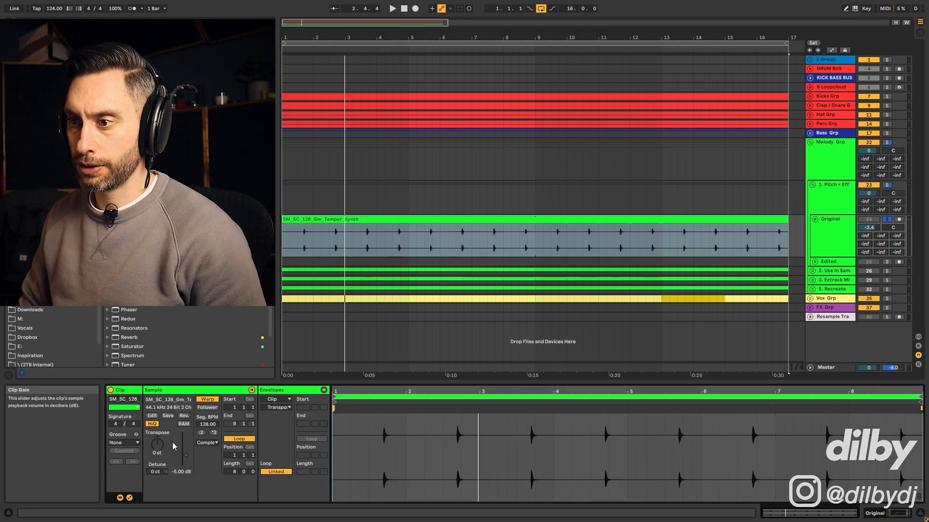
Unfold the Bass group and open the second bass clip to check its MIDI notes
left_click(810, 134)
left_click(599, 169)
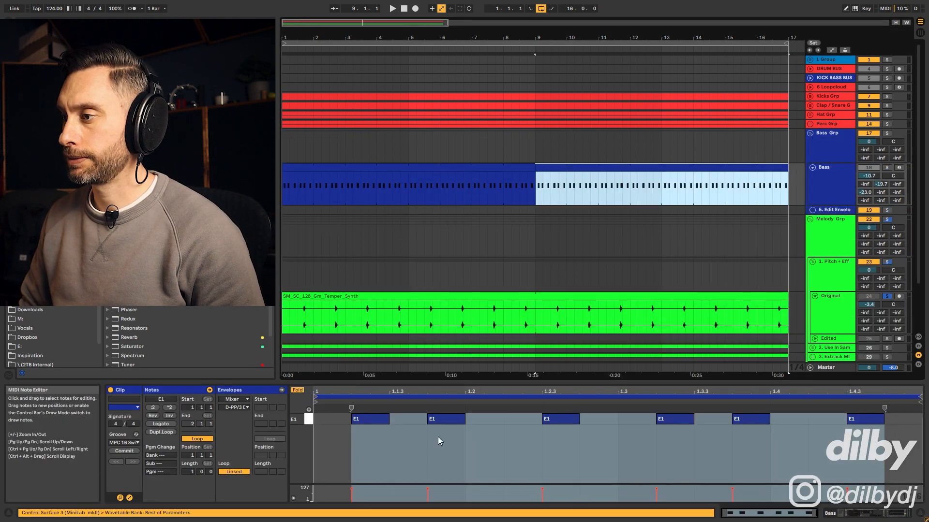
Transpose the Original track's SM_SC_128_Gm_Temper_Synth clip to -3 st
left_click(830, 317)
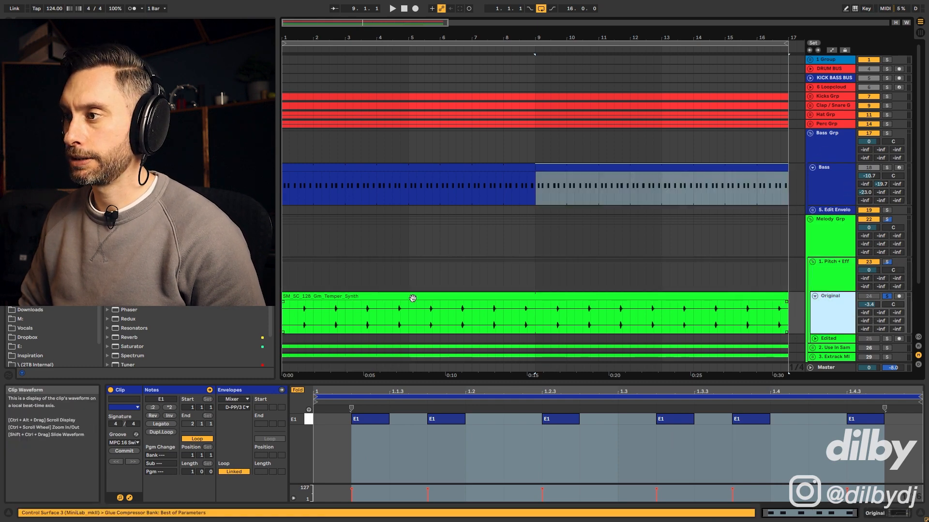
left_click(413, 298)
key("Down")
key("Down")
key("Down")
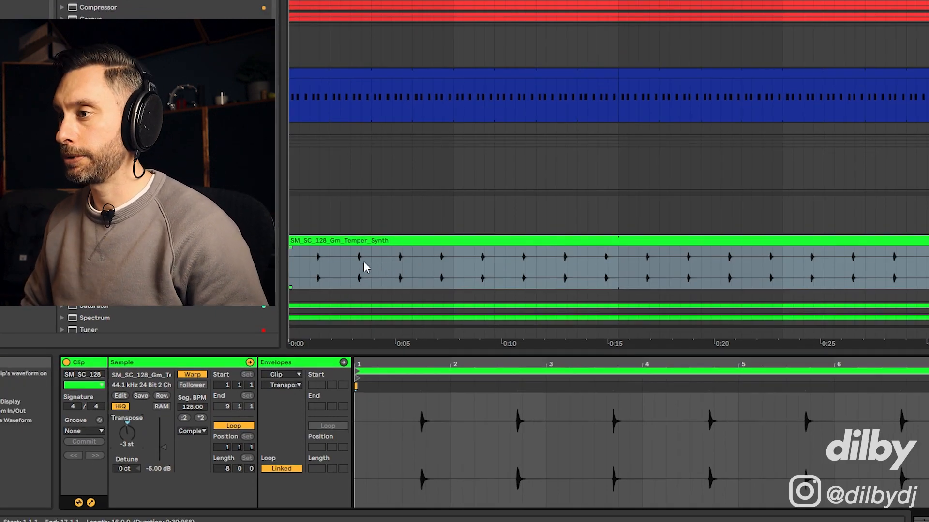
Reset the transposition of the Original track's synth clip to 0 st
scroll(369, 268, "down", 3)
left_click(682, 228)
left_click(680, 227)
left_click(642, 197)
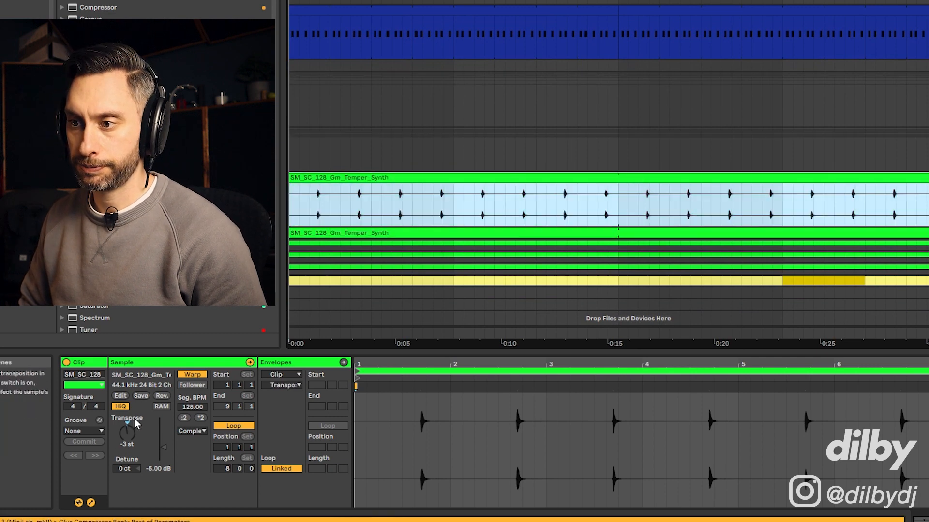
left_click(129, 422)
key("Delete")
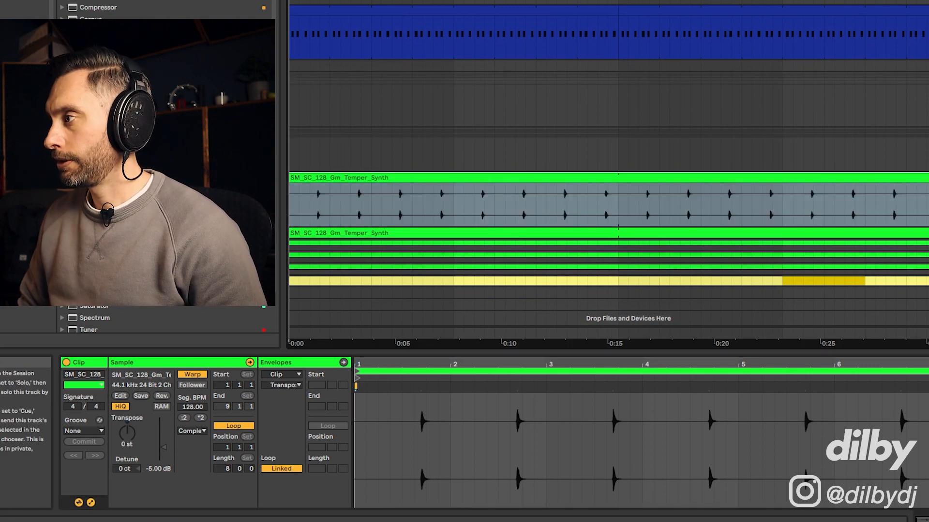
Solo the Edited melody track and load the Berlin preset into the Resonators device in its effect chain
left_click(927, 233)
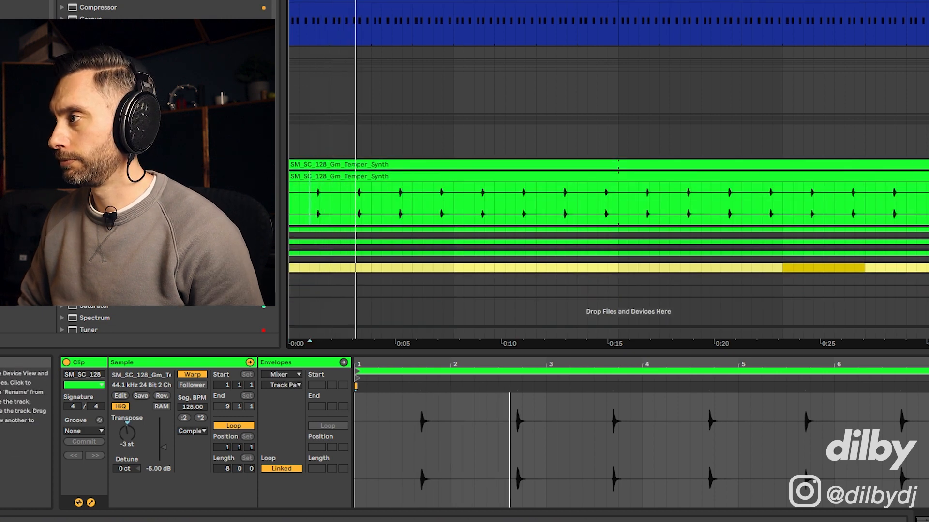
left_click(927, 188)
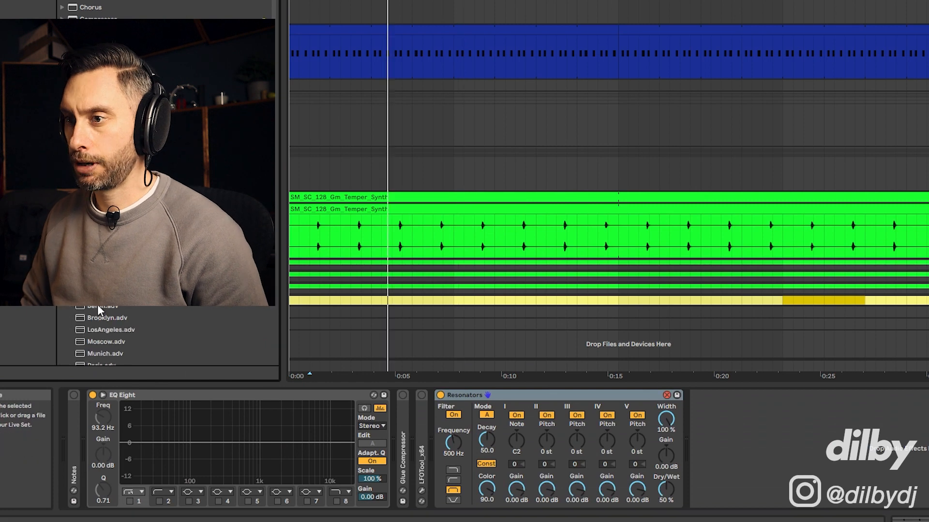
left_click(98, 307)
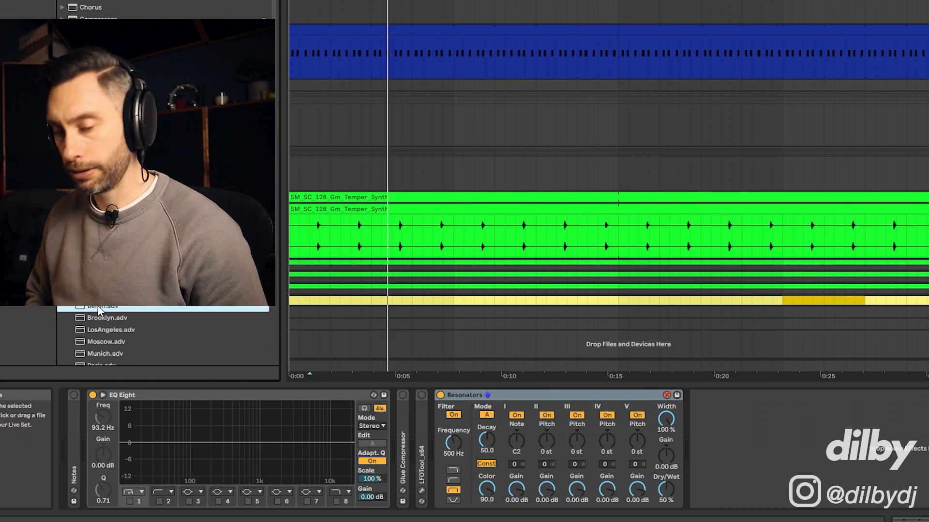
double_click(102, 309)
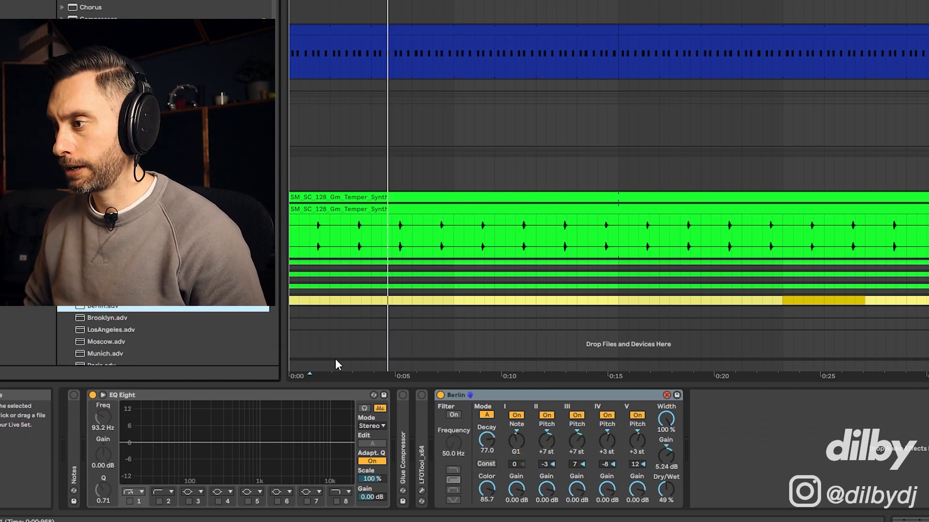
Tune the first resonator in the Berlin device to E1 and shorten the decay to 36.5
left_click(515, 445)
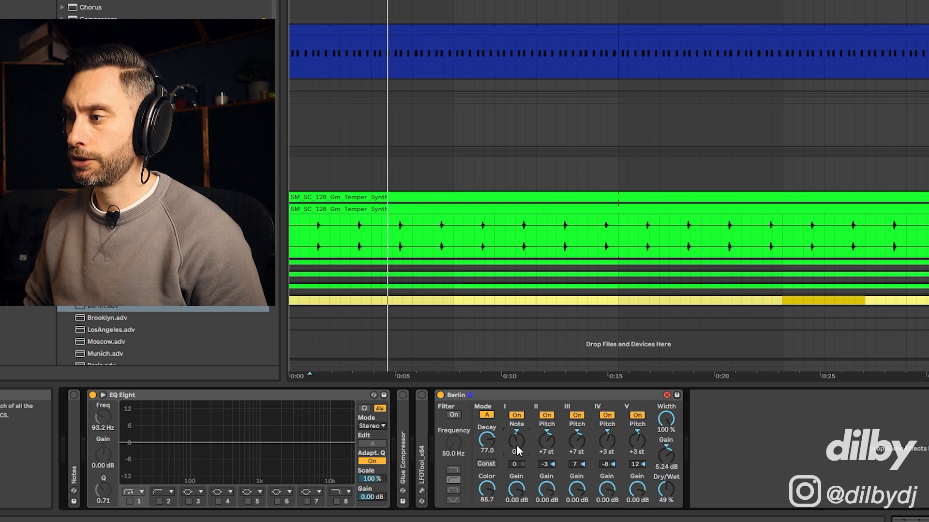
key("Down")
key("Down")
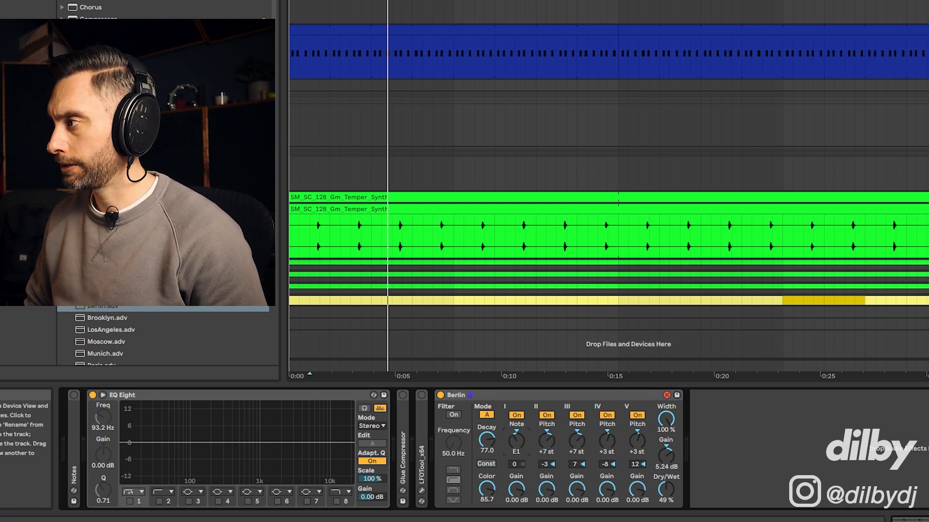
left_click(927, 209)
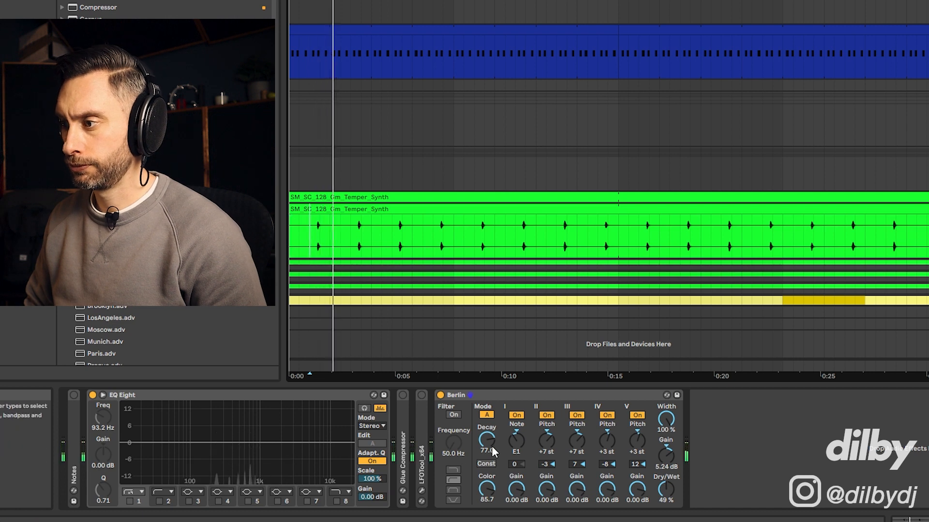
left_click_drag(488, 441, 488, 460)
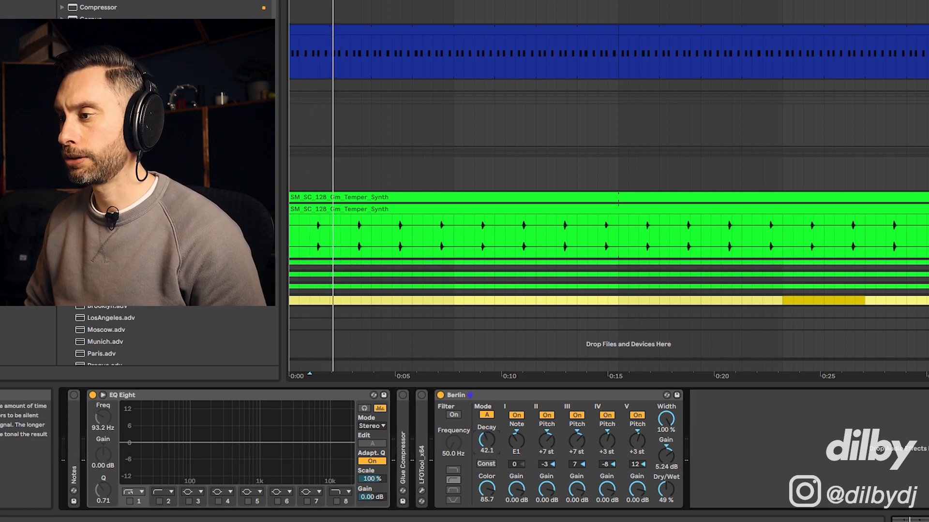
key("space")
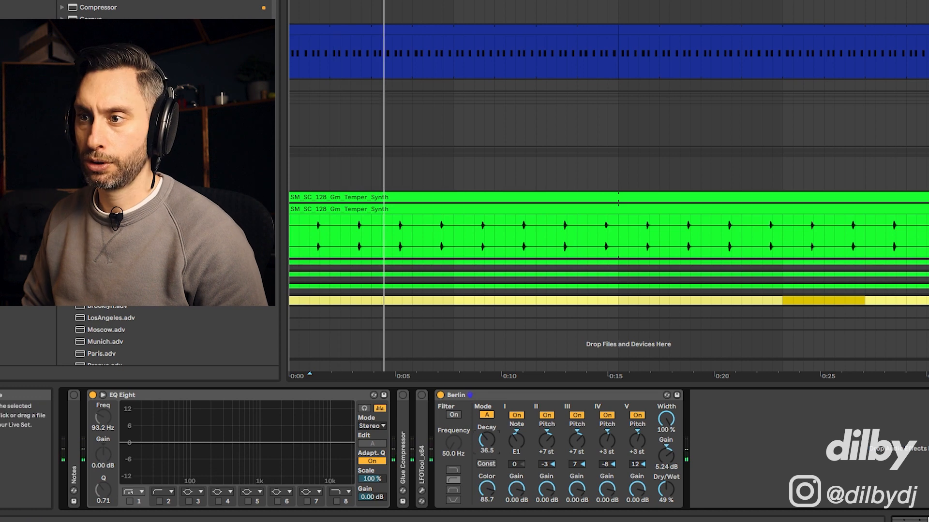
Add the Grain Delay preset Rush after the Berlin resonators and set its dry/wet to 27%
left_click(62, 246)
scroll(62, 247, "down", 1)
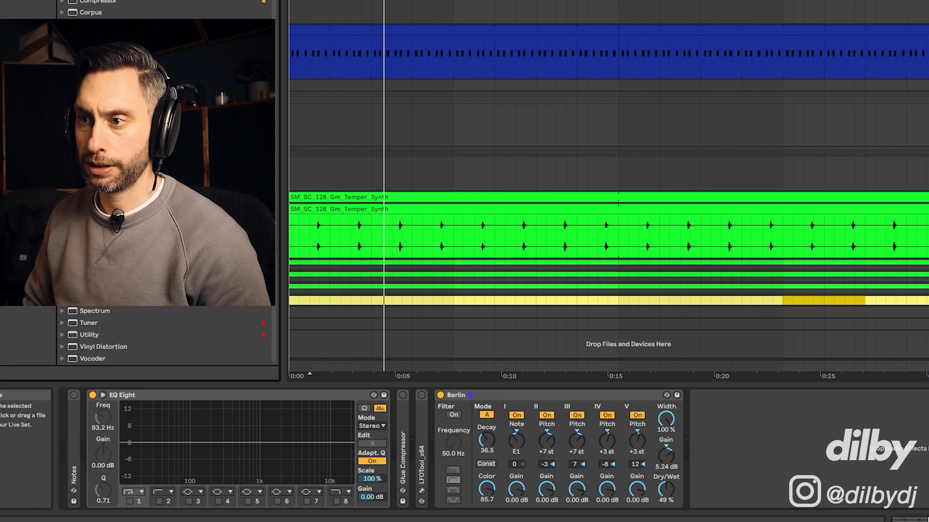
scroll(154, 309, "up", 1)
left_click_drag(145, 292, 685, 437)
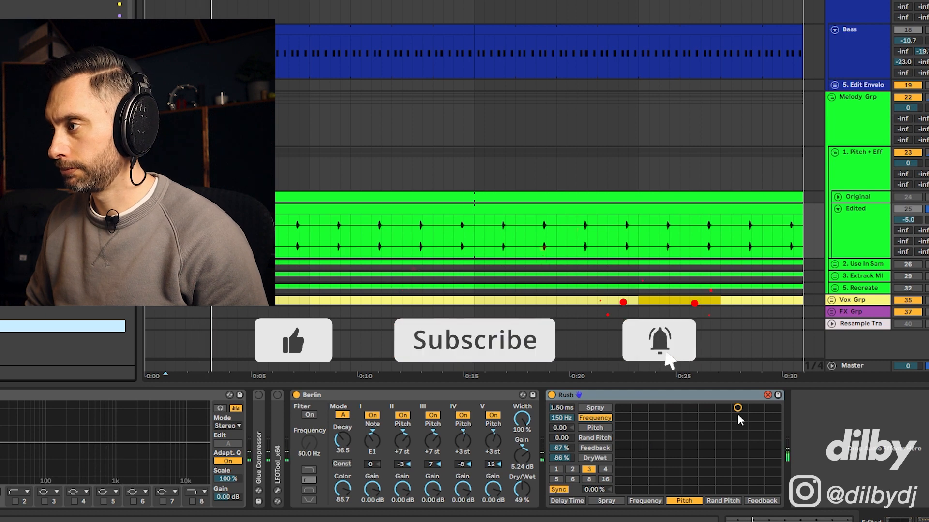
key("space")
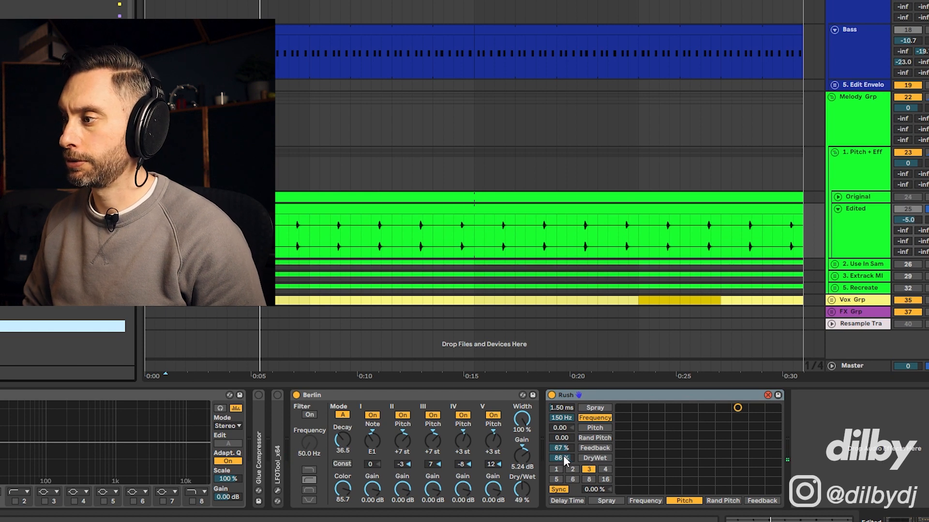
left_click_drag(561, 458, 561, 461)
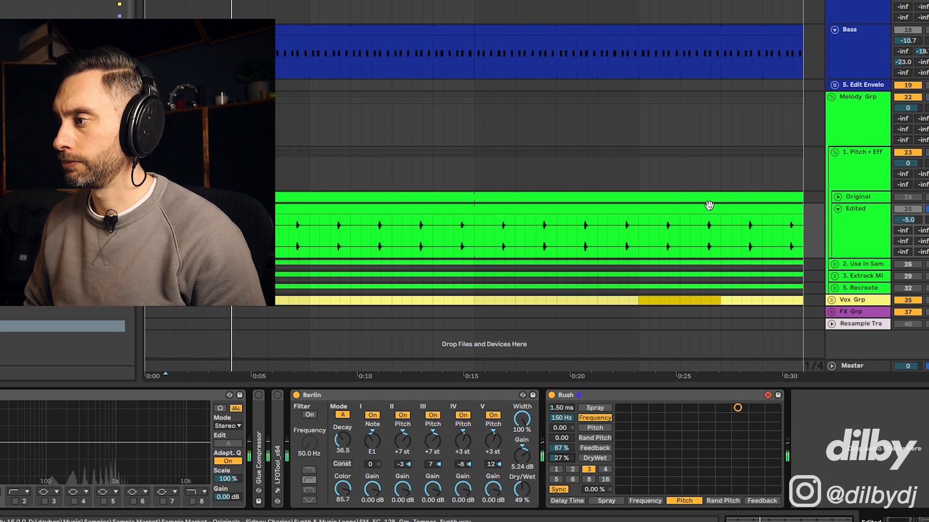
key("space")
Insert an Auto Filter between the Berlin and Rush devices and set its low-pass cutoff to 635 Hz
scroll(62, 339, "up", 4)
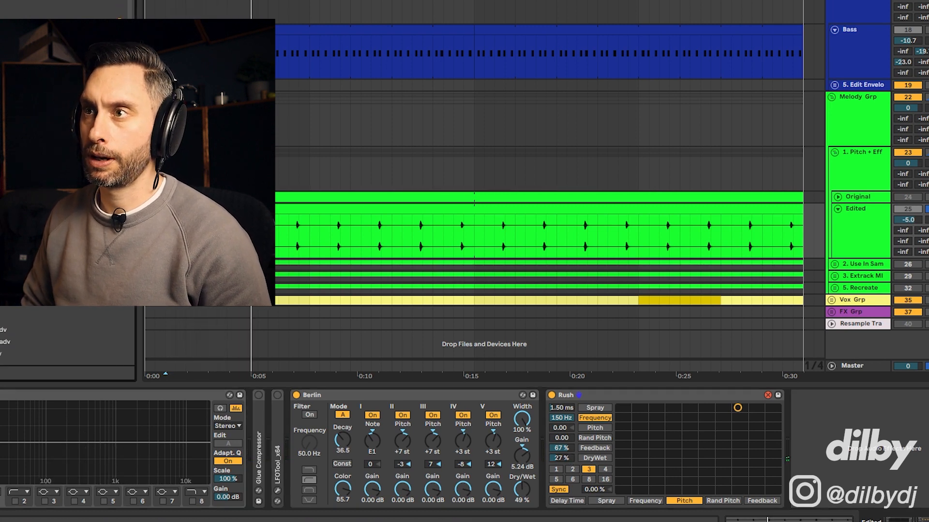
left_click_drag(820, 463, 618, 462)
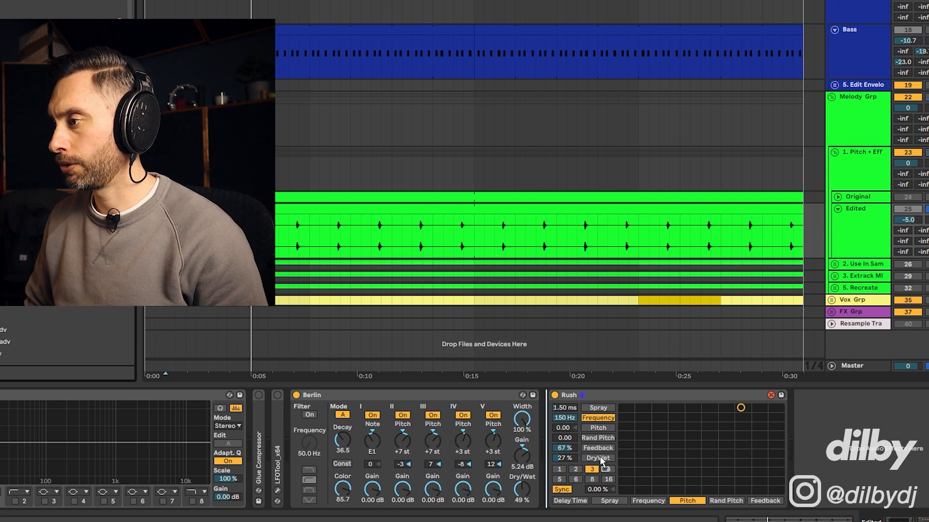
left_click_drag(559, 447, 575, 454)
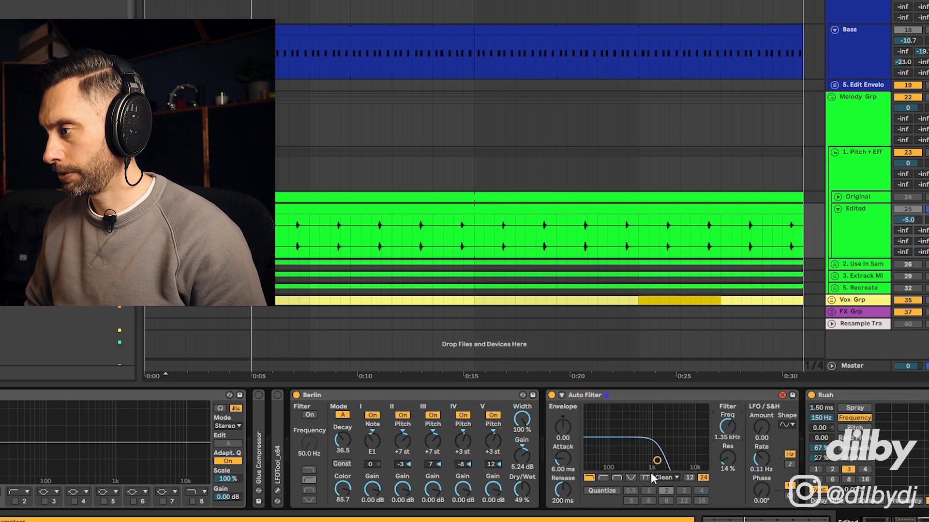
left_click_drag(650, 452, 644, 452)
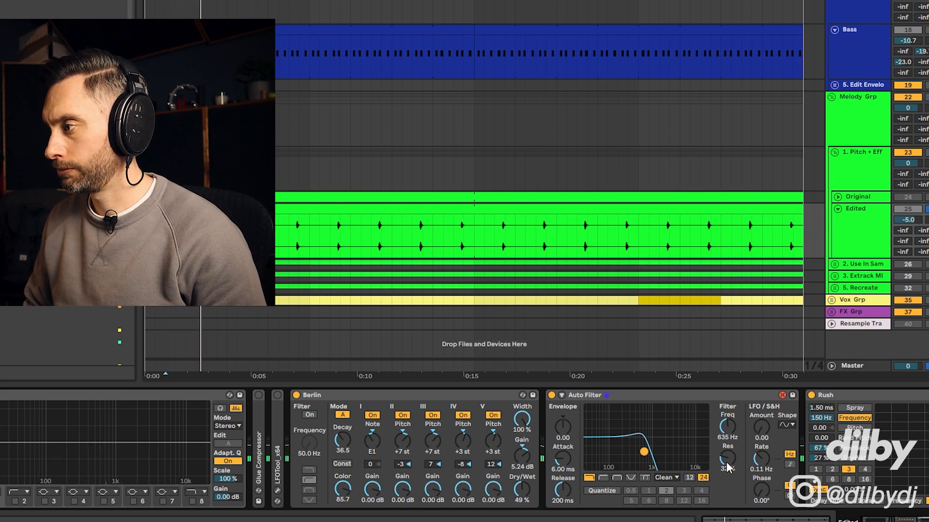
Set the Auto Filter's resonance to 47%, its circuit type to MS2 and its drive to 5.33 dB
left_click(666, 478)
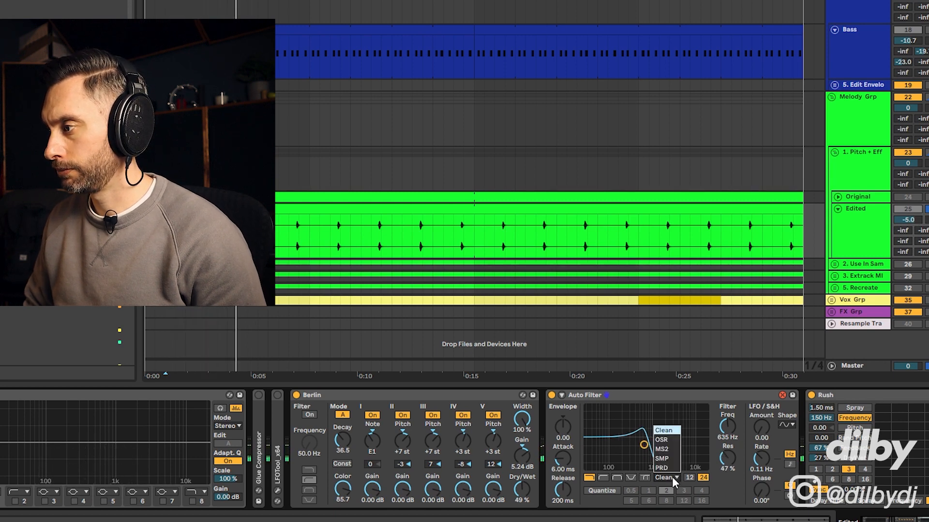
left_click(666, 450)
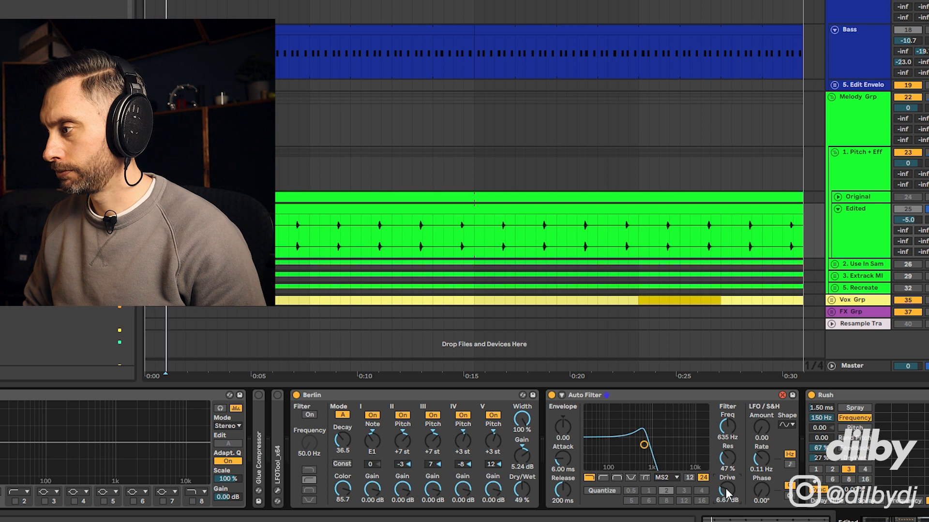
key("space")
left_click_drag(727, 491, 727, 498)
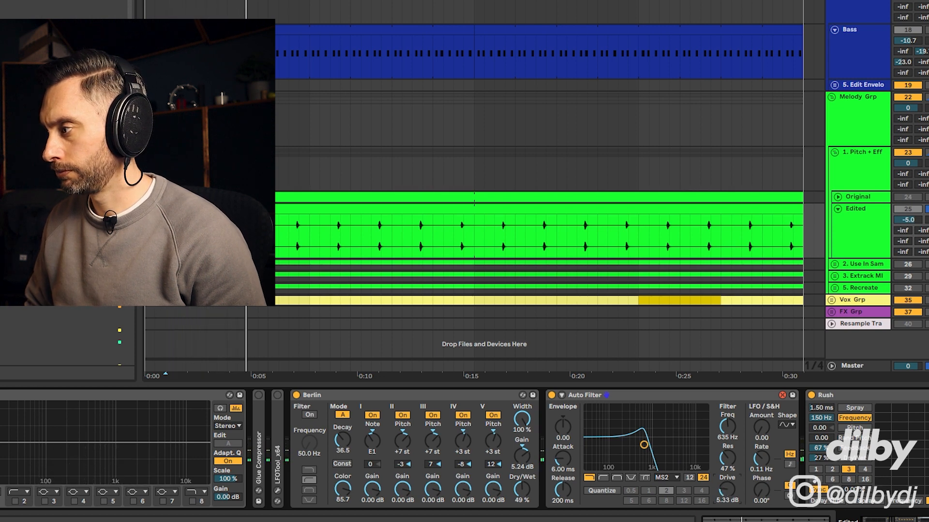
Insert an Echo between the Auto Filter and Rush with dotted 1/16 delay times for both channels
scroll(464, 450, "right", 5)
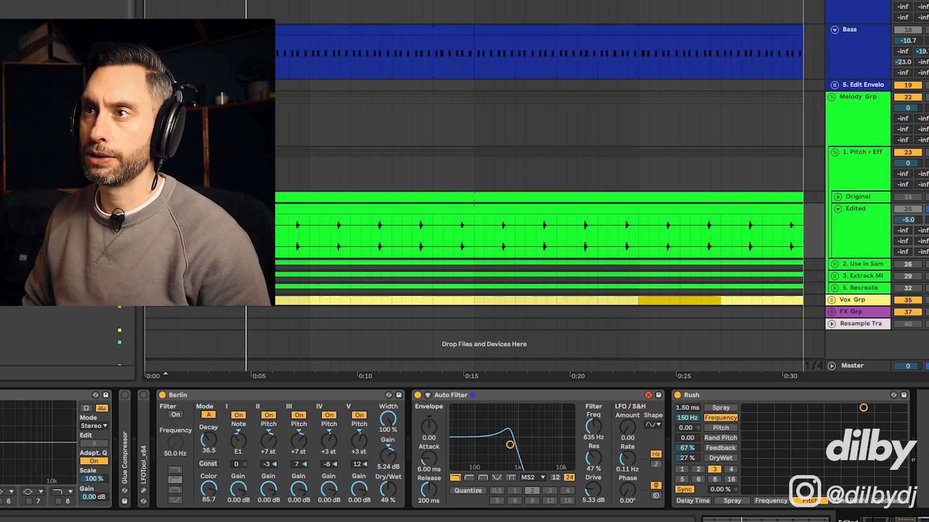
left_click_drag(63, 193, 667, 437)
scroll(598, 475, "right", 10)
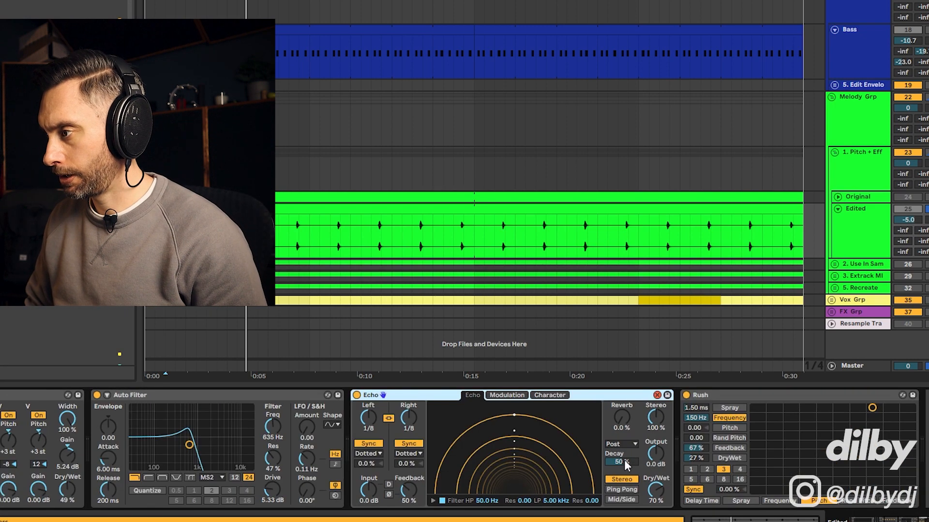
left_click_drag(368, 419, 369, 425)
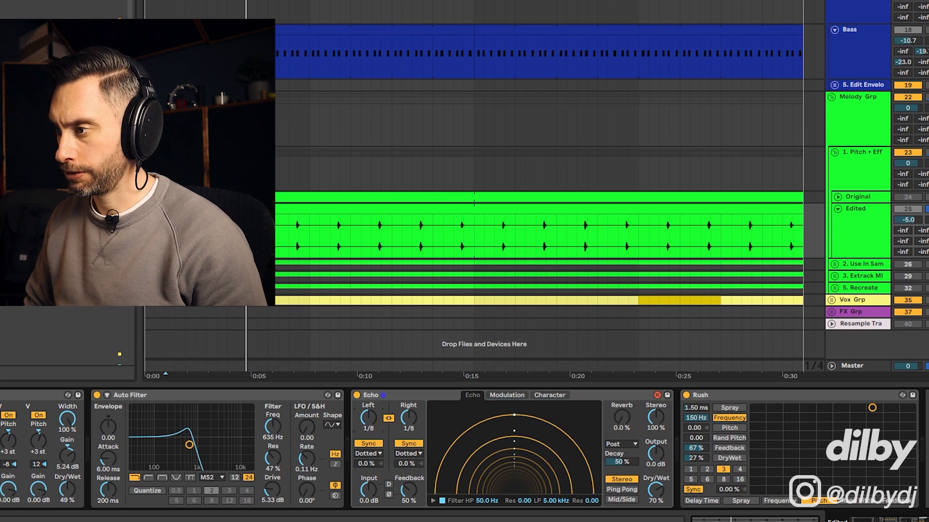
Set the Echo's dry/wet to 21% and its feedback to 51%, trying Ping Pong before returning to Stereo mode
left_click(621, 489)
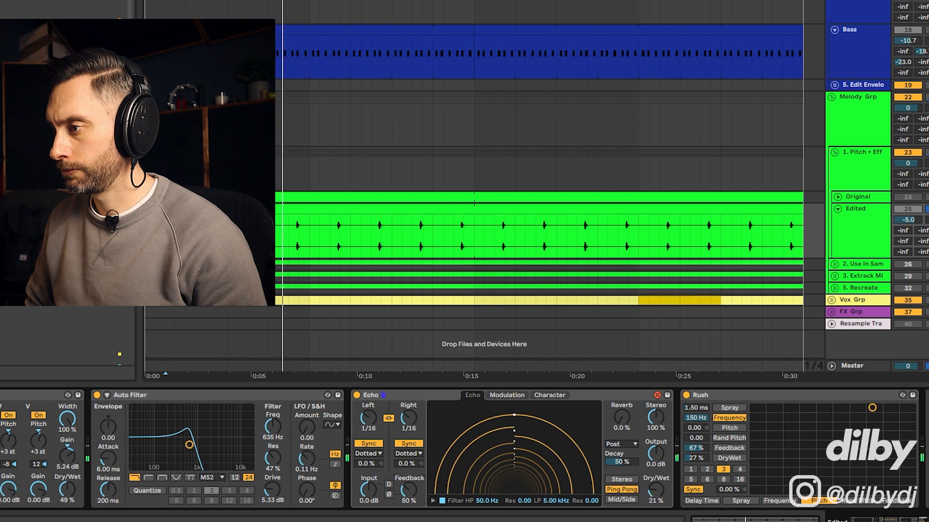
left_click_drag(407, 491, 407, 490)
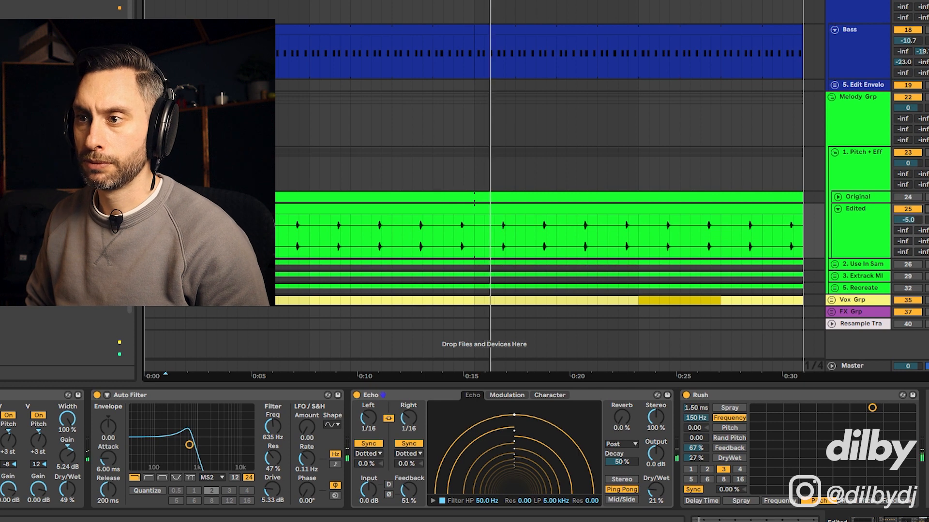
left_click(621, 480)
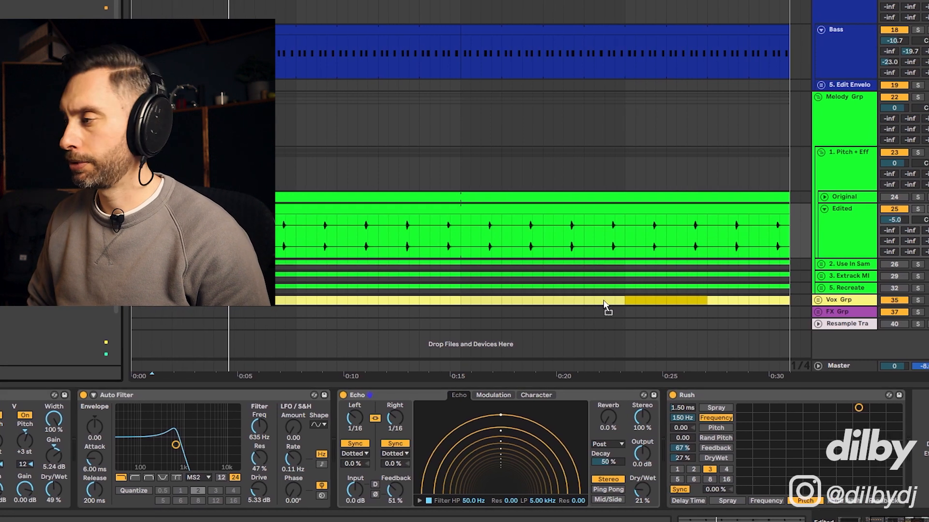
Add Erosion after Rush on the Edited track, using Sine mode at 4.07 kHz
left_click_drag(896, 458, 901, 465)
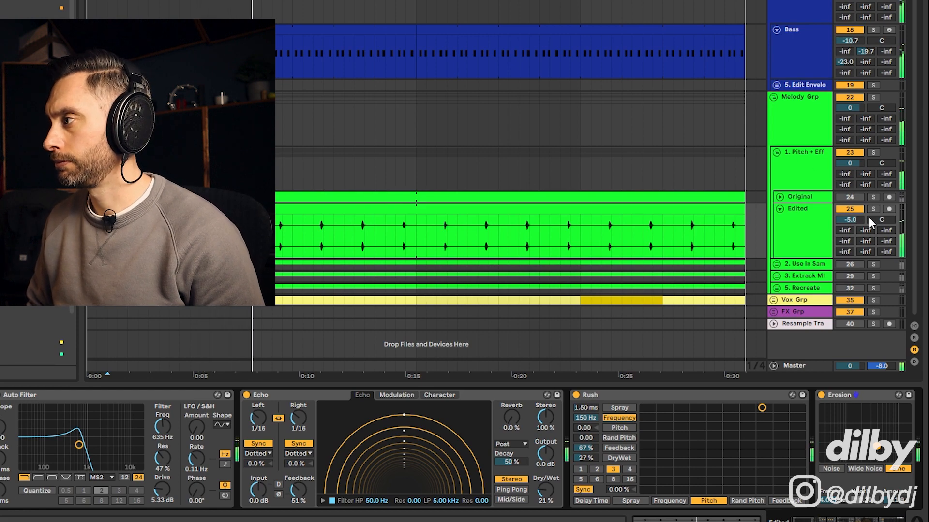
scroll(879, 483, "right", 3)
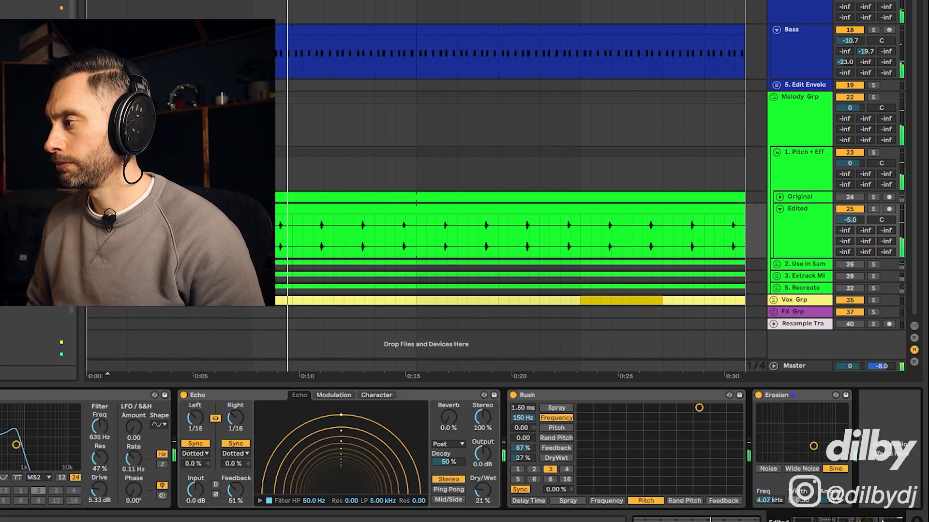
Set the Berlin resonators' decay to 30.2 and dry/wet to 65%, and reduce the Auto Filter's resonance to 33%
scroll(9, 419, "left", 10)
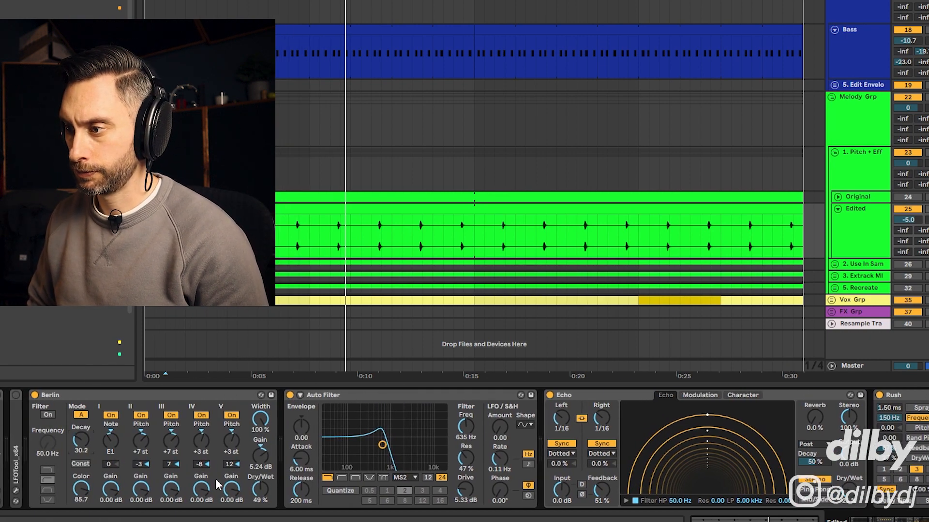
key("space")
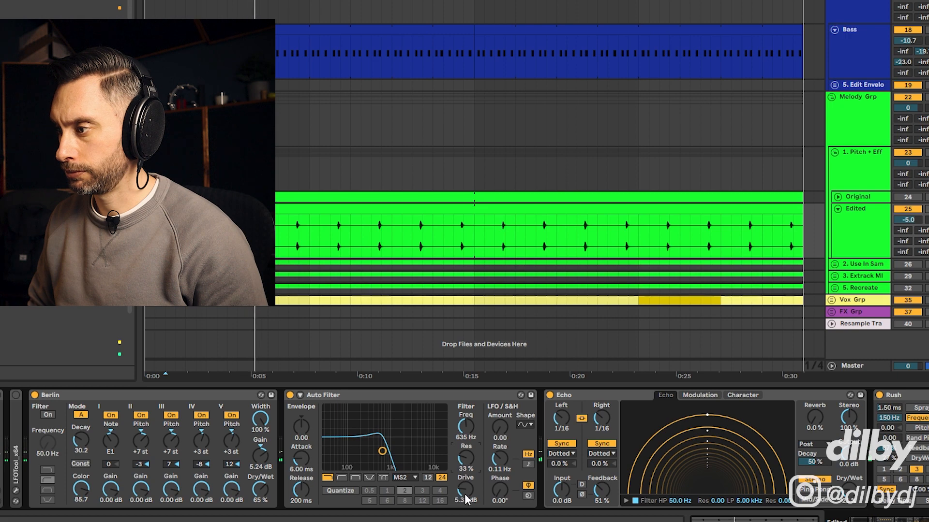
scroll(465, 449, "right", 6)
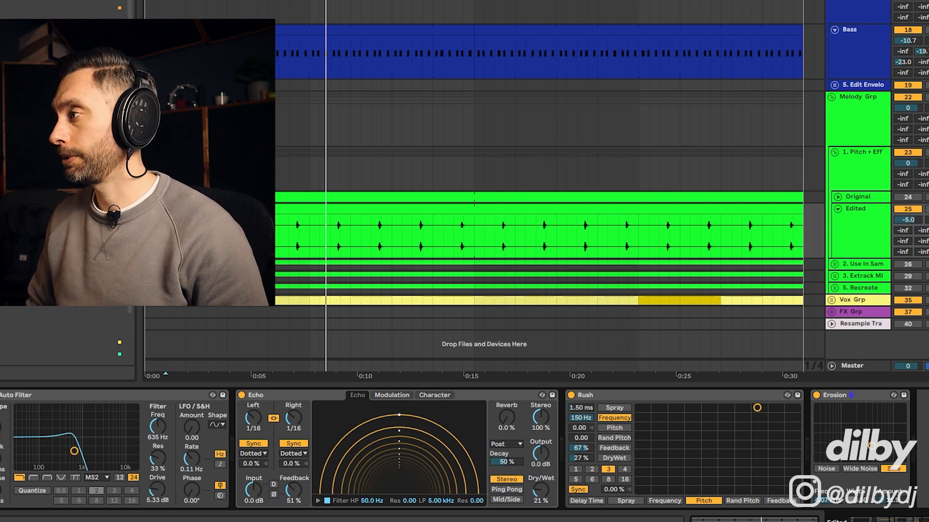
key("space")
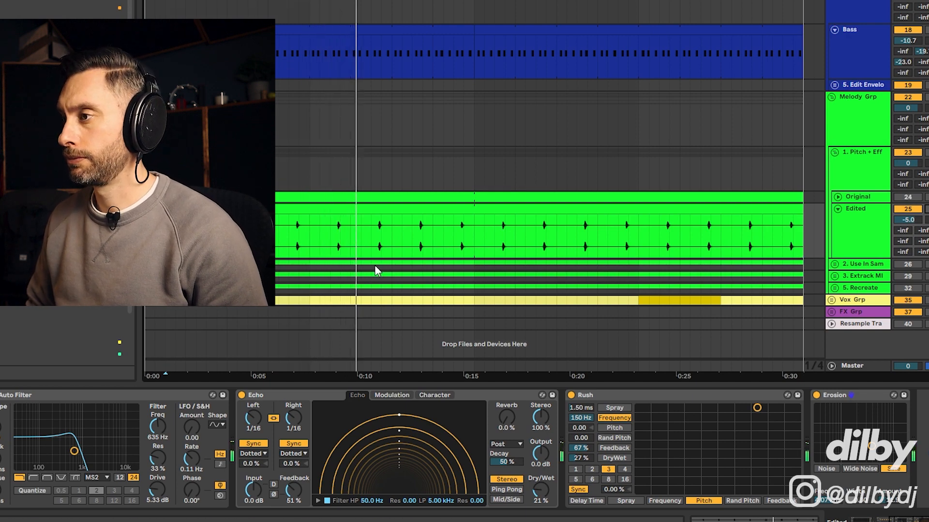
key("space")
Group the devices from the Berlin resonators through Erosion into an Audio Effect Rack and collapse the rack
scroll(599, 483, "left", 10)
scroll(598, 483, "right", 10)
left_click(865, 395)
scroll(866, 395, "left", 10)
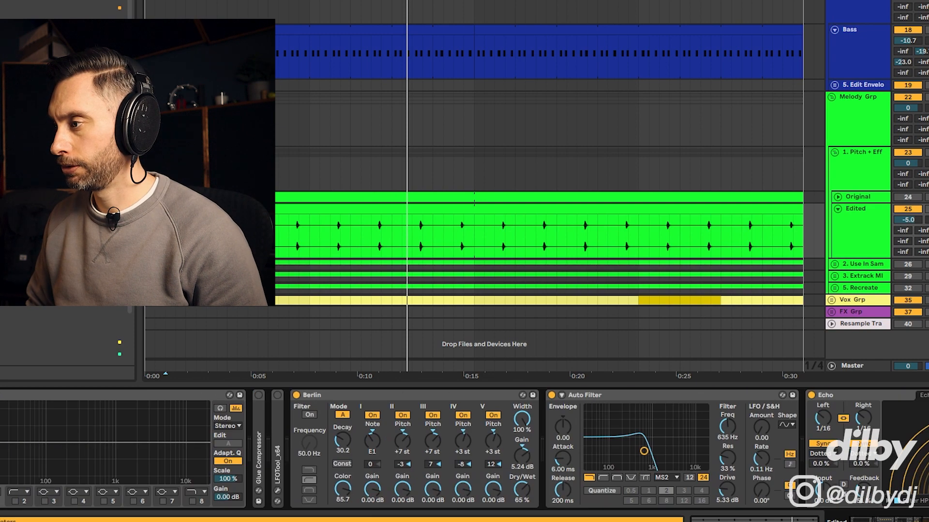
left_click(377, 396, "shift")
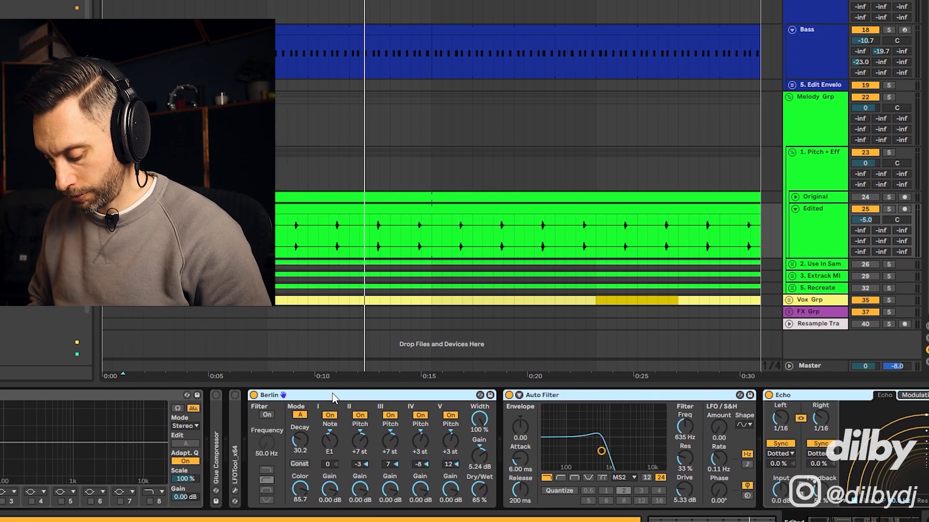
key("ctrl+g")
double_click(265, 453)
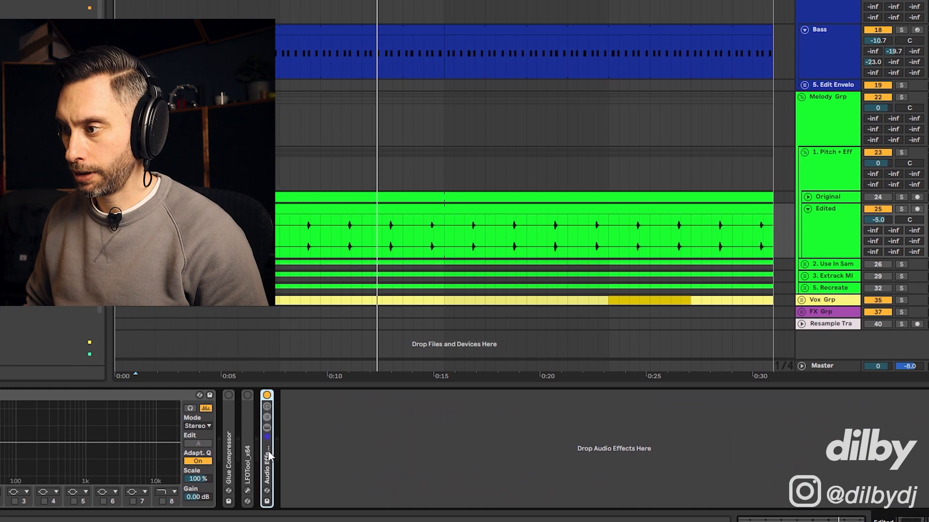
Move the Audio Effect Rack ahead of EQ Eight and enable the EQ's band 2 low cut at 200 Hz
left_click_drag(268, 451, 122, 450)
left_click(127, 501)
key("space")
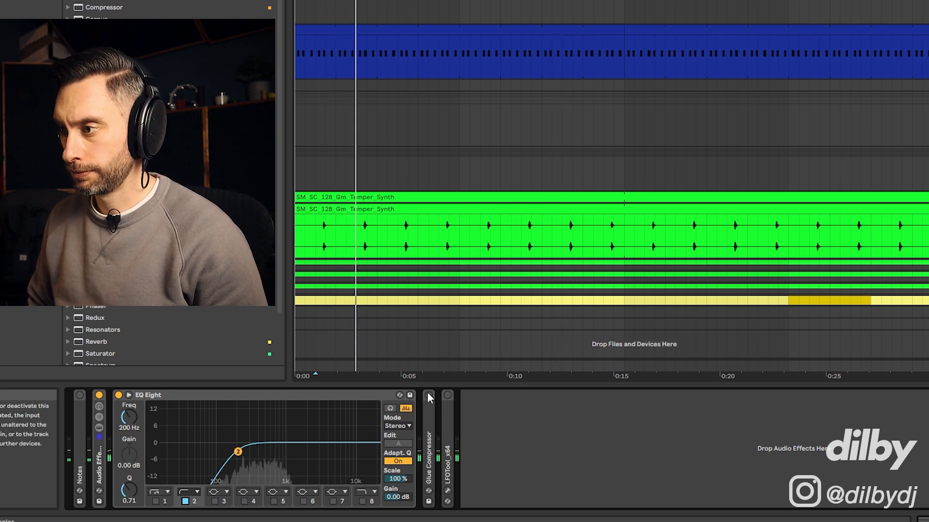
Expand and activate the Glue Compressor, set its threshold to -17.5 dB and enable soft clipping
double_click(427, 426)
left_click_drag(490, 475, 491, 518)
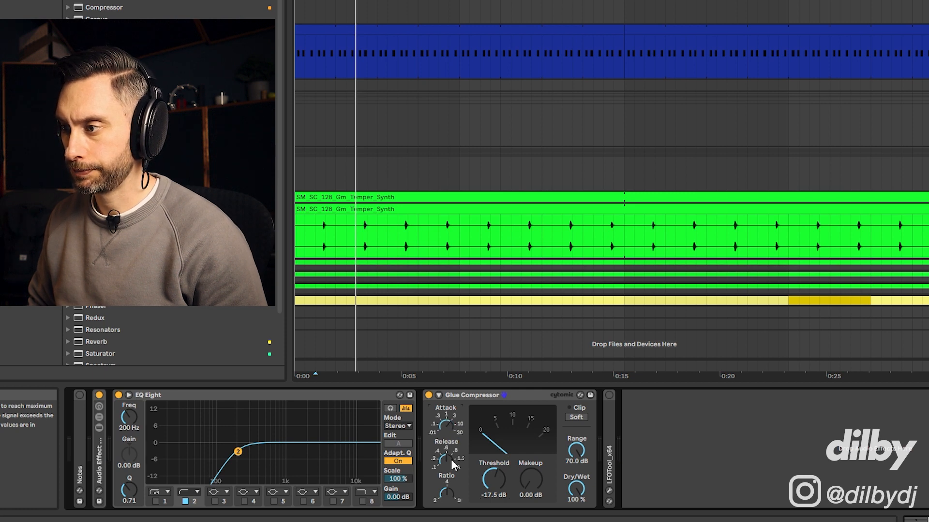
key("space")
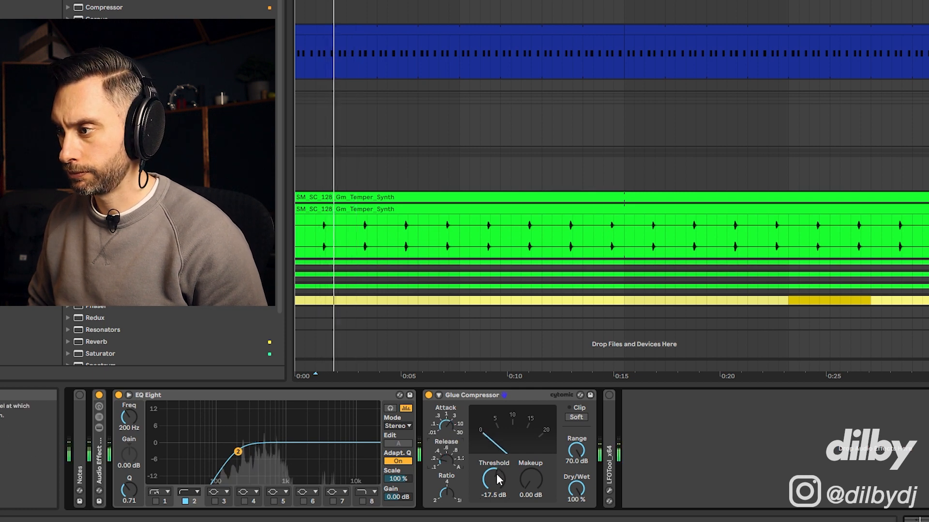
left_click(573, 417)
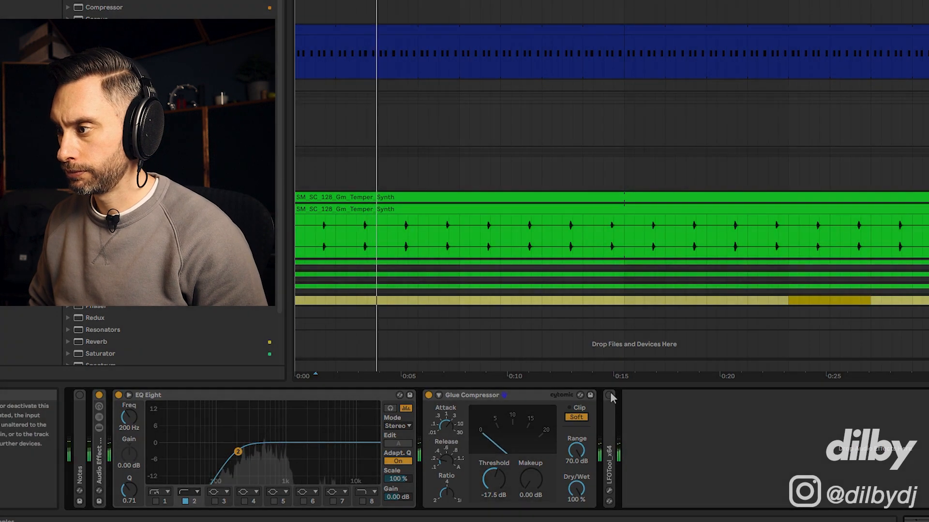
Expand and activate LFOTool after the Glue Compressor, and audition the processed synth loop
double_click(611, 409)
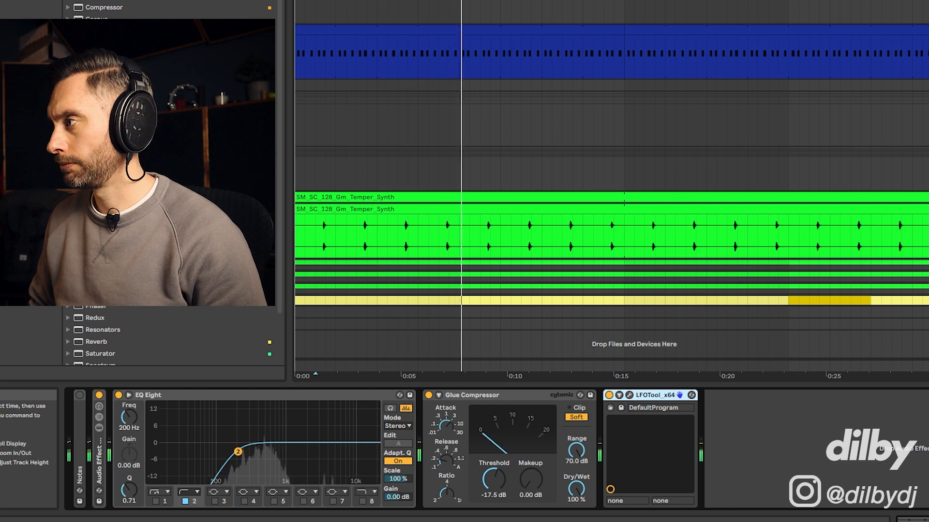
left_click(926, 169)
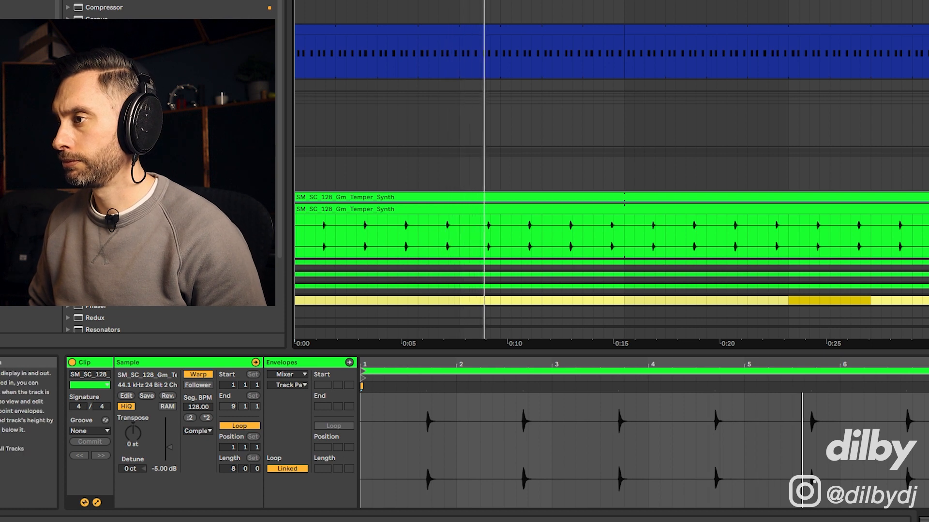
key("space")
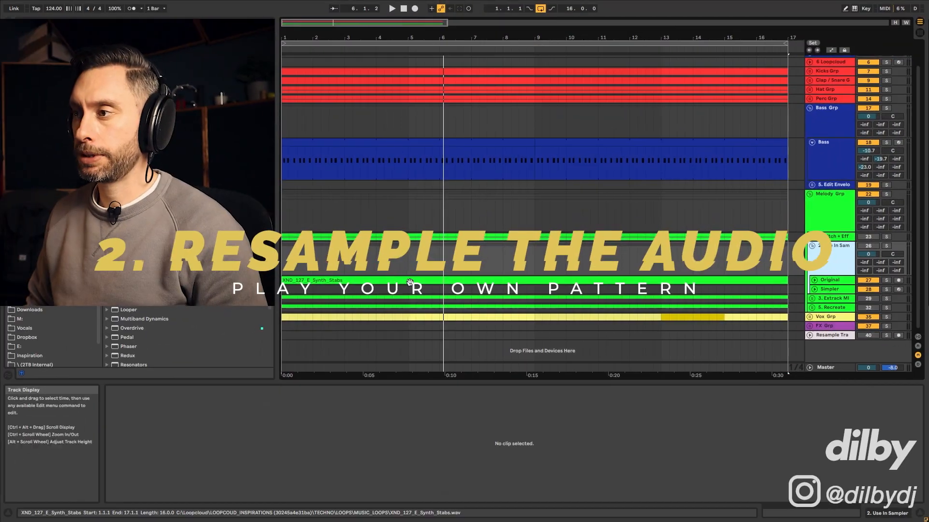
Open the XND_127_E_Synth_Stabs clip, play the Original track soloed and unfold the track
left_click(409, 281)
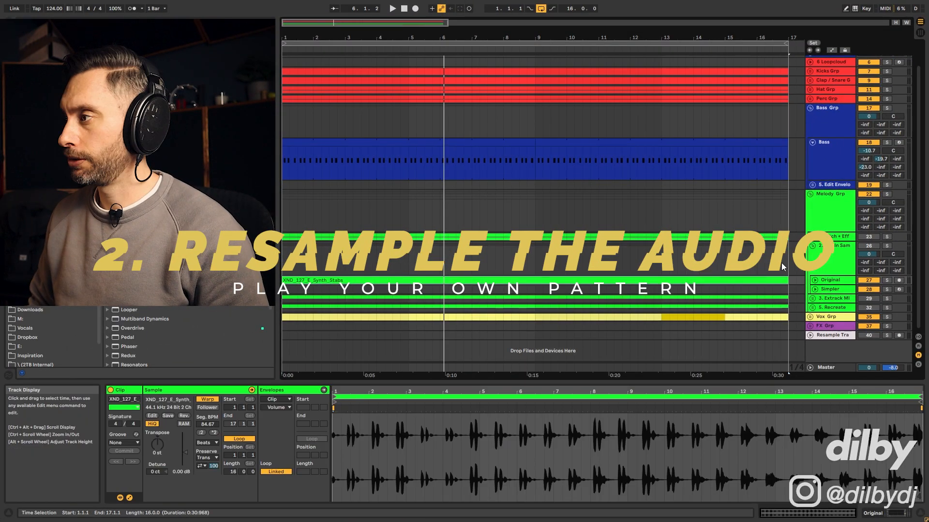
left_click(887, 280)
key("space")
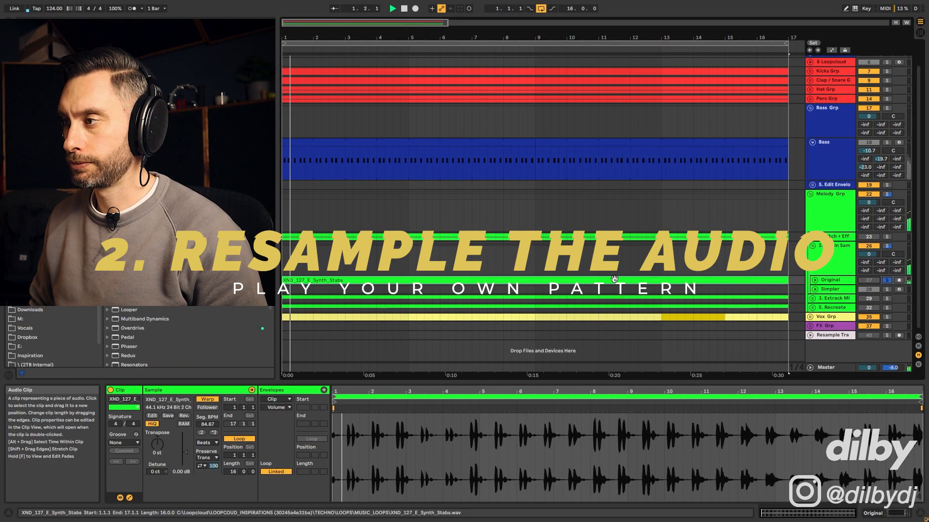
left_click(815, 281)
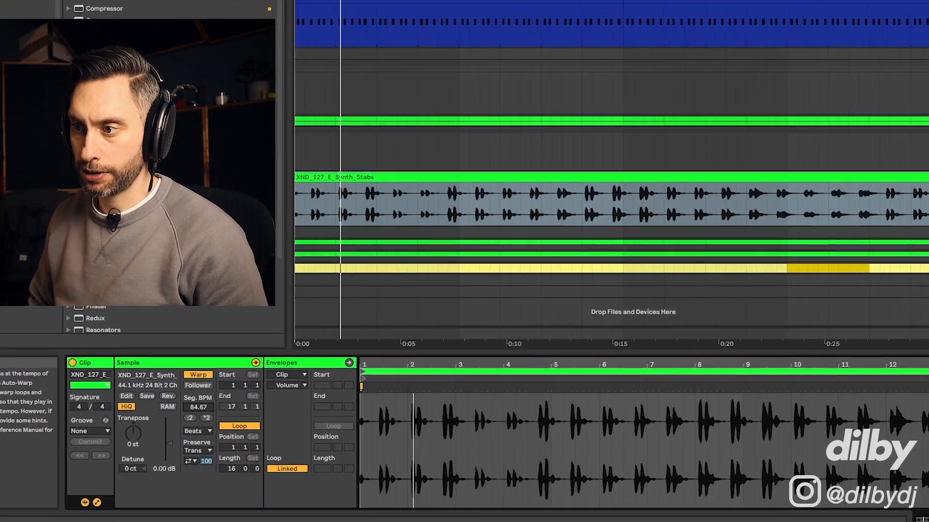
Set the synth stabs clip's segment BPM to 127 and its warp mode to Complex
type("12")
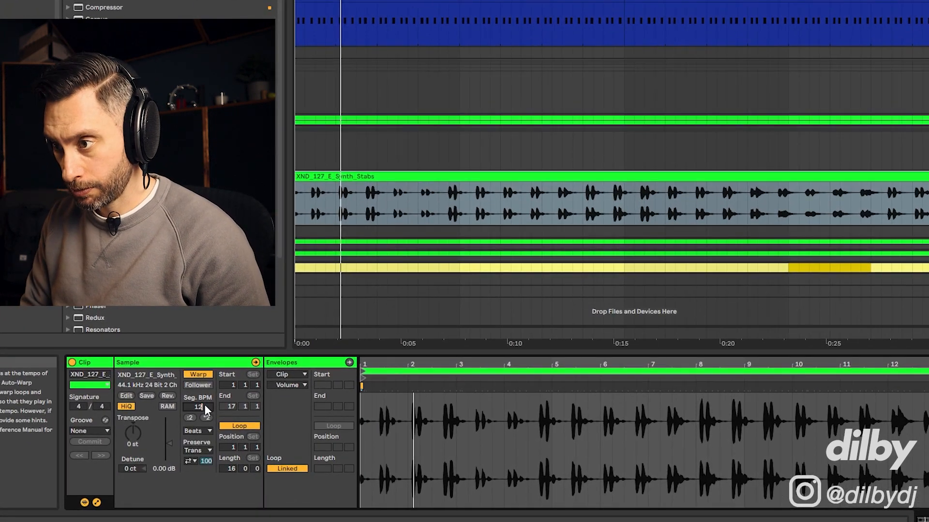
type("7")
key("Return")
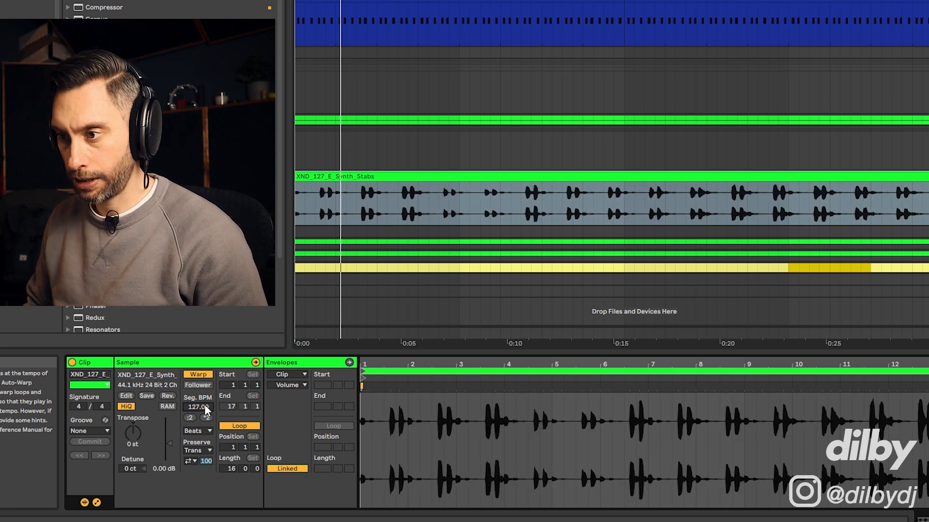
left_click(198, 431)
left_click(196, 471)
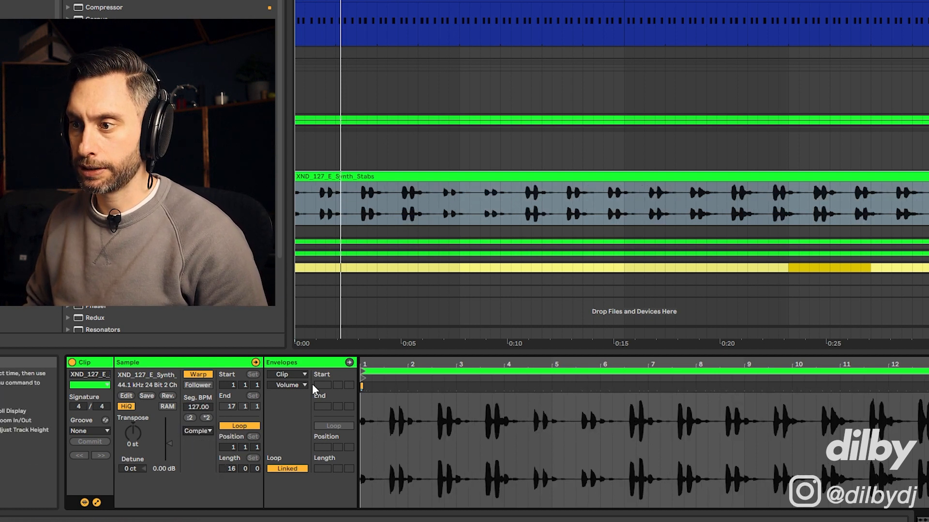
Set the synth stabs clip's gain to -5 dB and audition the clip in full
left_click(163, 468)
type("-5")
key("Return")
key("space")
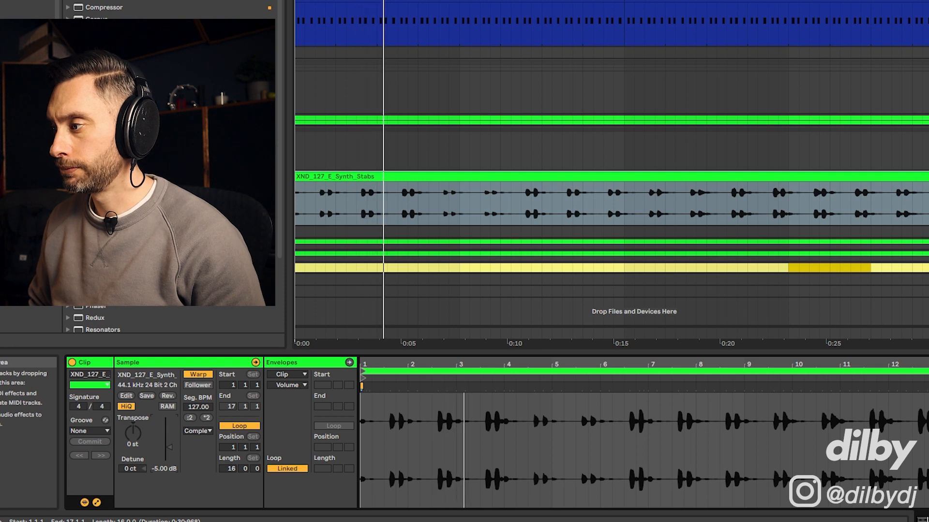
left_click_drag(859, 365, 859, 343)
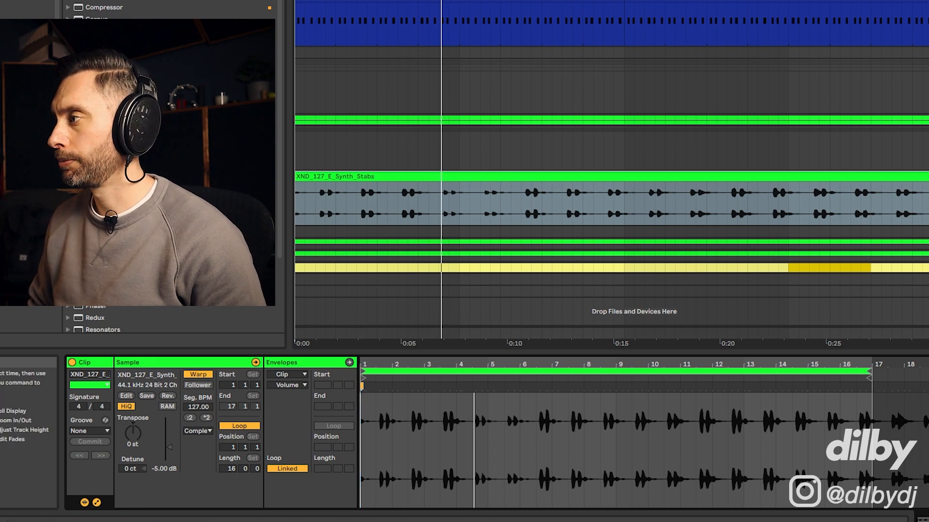
Load the XND_127_E_Synth_Stabs clip into the Simpler of the SAMPLE AUDITION rack, replacing the closed hi-hat sample
left_click(926, 232)
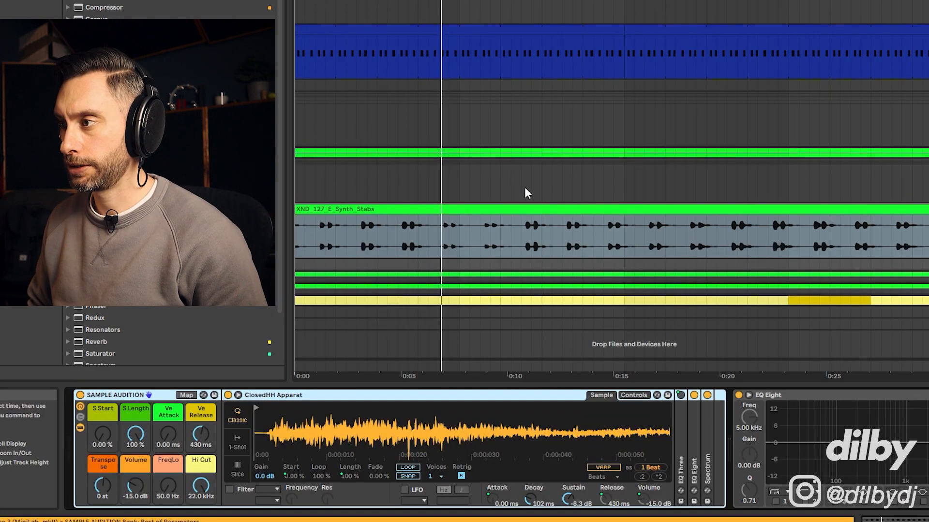
left_click(587, 213)
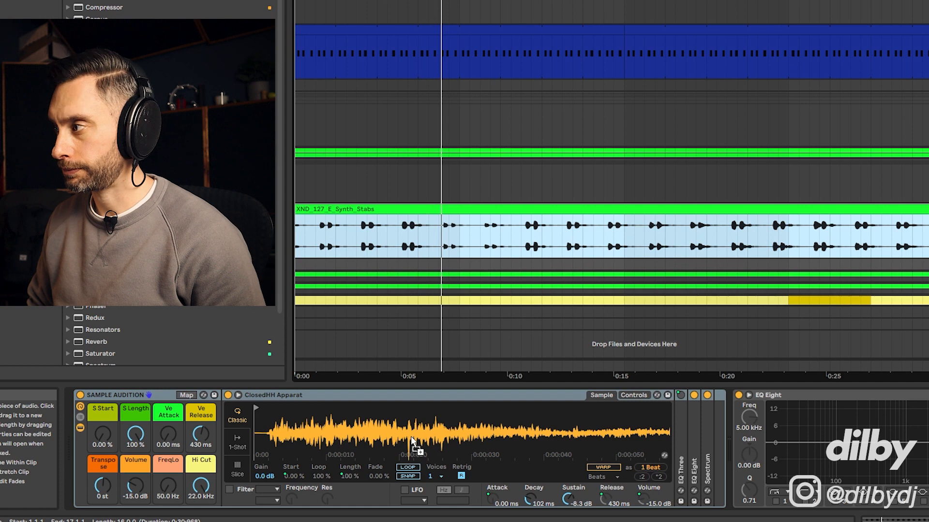
left_click_drag(413, 441, 415, 438)
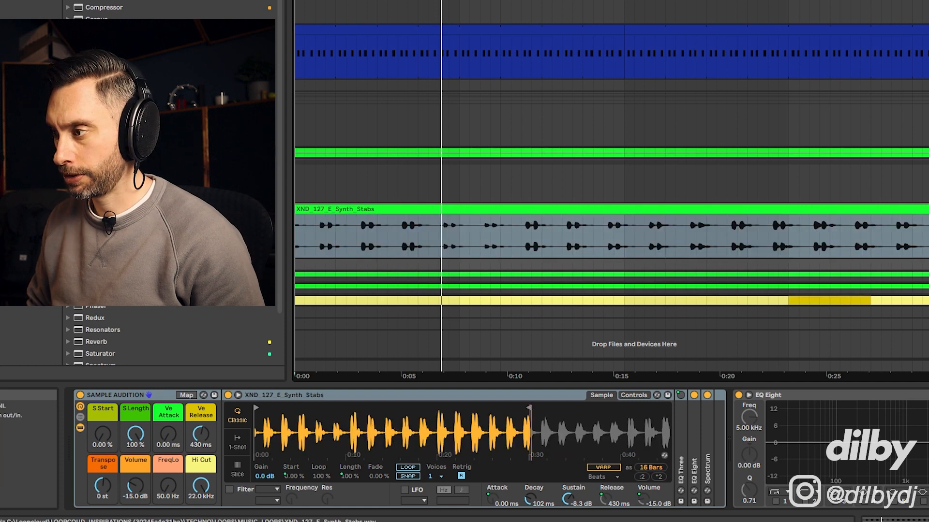
Extend the Simpler region to the sample's end, then narrow it to a single one-bar stab near 0:40
left_click_drag(524, 406, 764, 419)
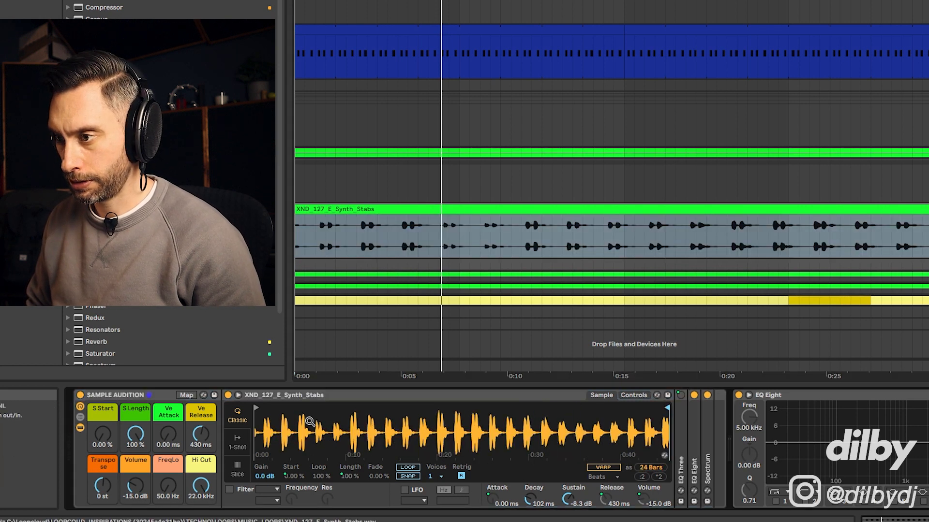
mouse_move(256, 409)
left_mouse_down()
mouse_move(640, 412)
mouse_move(614, 412)
mouse_move(619, 439)
mouse_move(624, 431)
left_mouse_up()
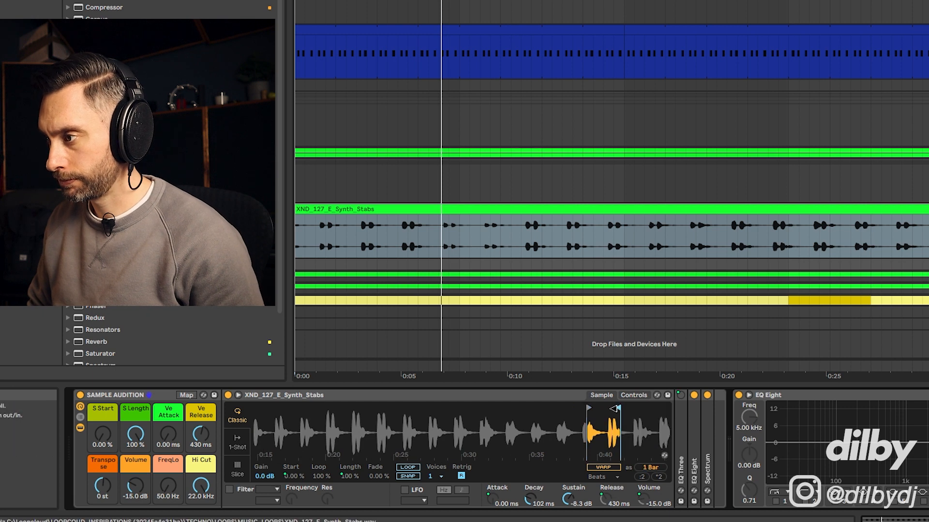
left_click_drag(596, 437, 596, 449)
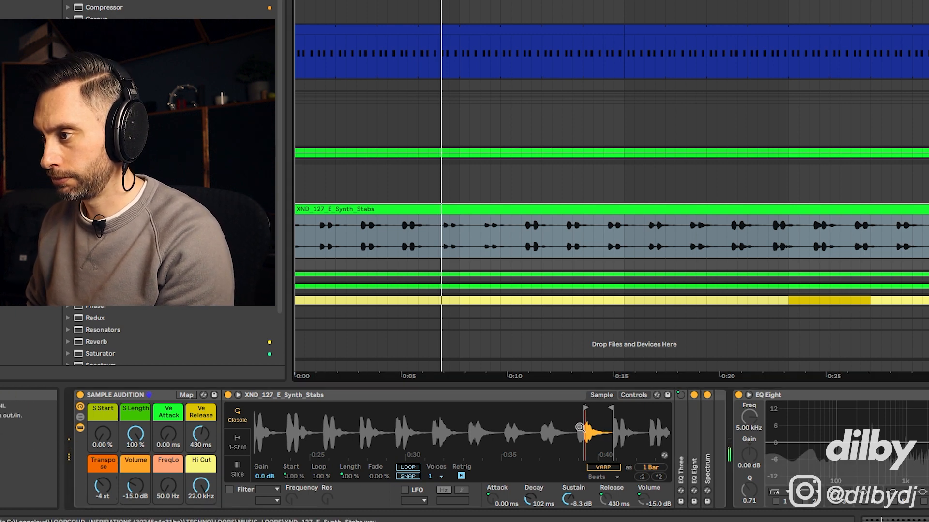
left_click_drag(585, 420, 493, 408)
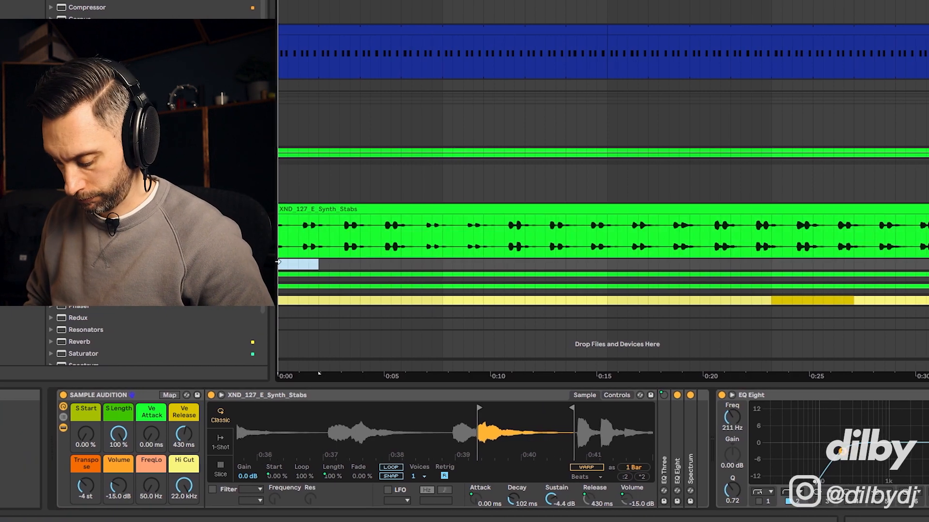
Insert a one-bar MIDI clip on the Simpler track, loop it across all 16 bars, and fold the Original track while unfolding the Simpler track
key("ctrl+shift+m")
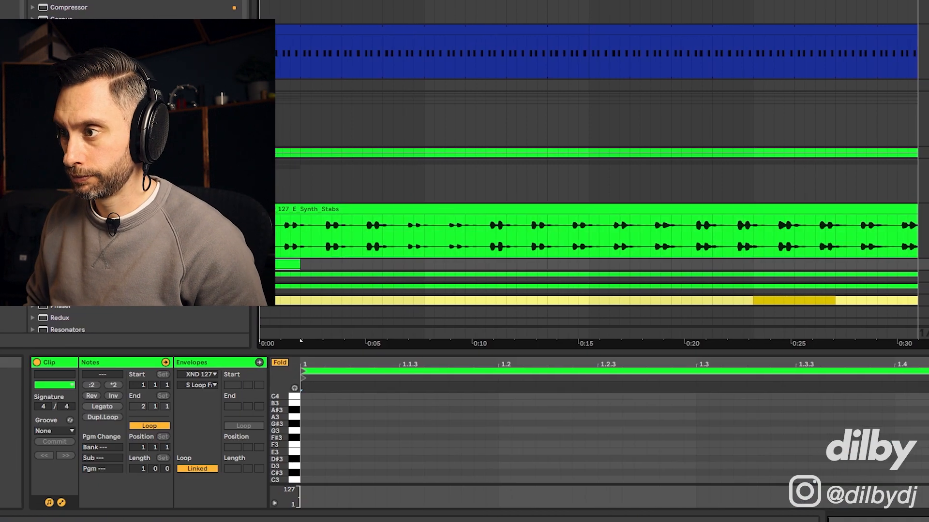
left_click_drag(290, 263, 879, 266)
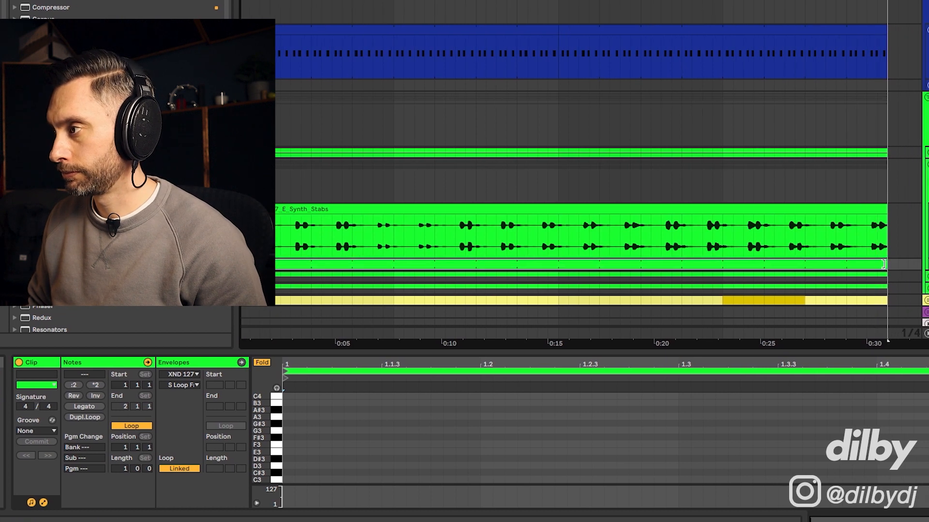
left_click(927, 209)
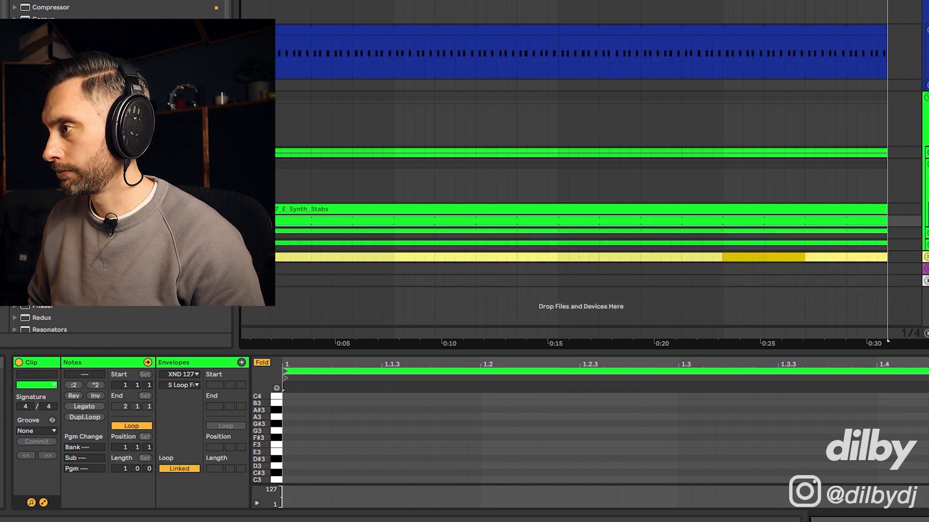
left_click(927, 221)
Enlarge the note editor, add a sixteenth-long E3 at 1.2.3 and an eighth-long E3 at 1.3, and audition the pattern
left_click_drag(300, 358, 323, 222)
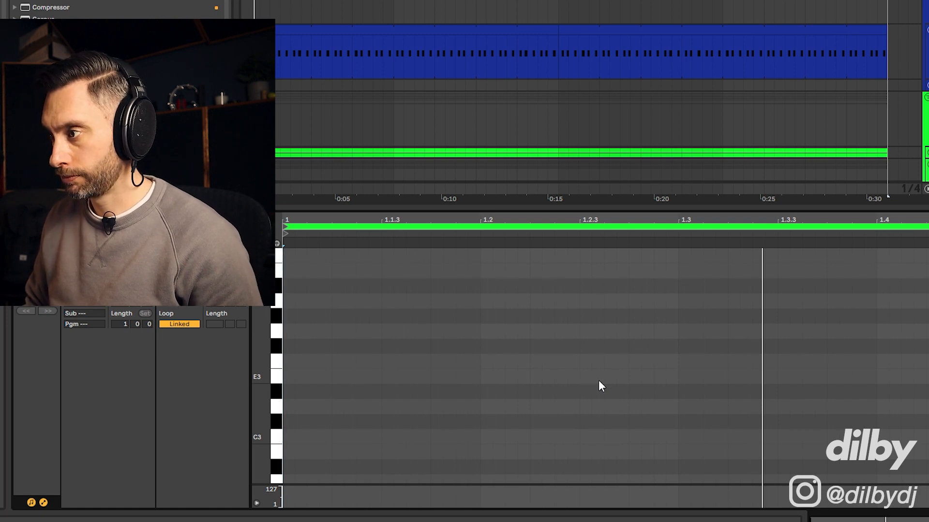
double_click(598, 379)
left_click_drag(627, 379, 672, 378)
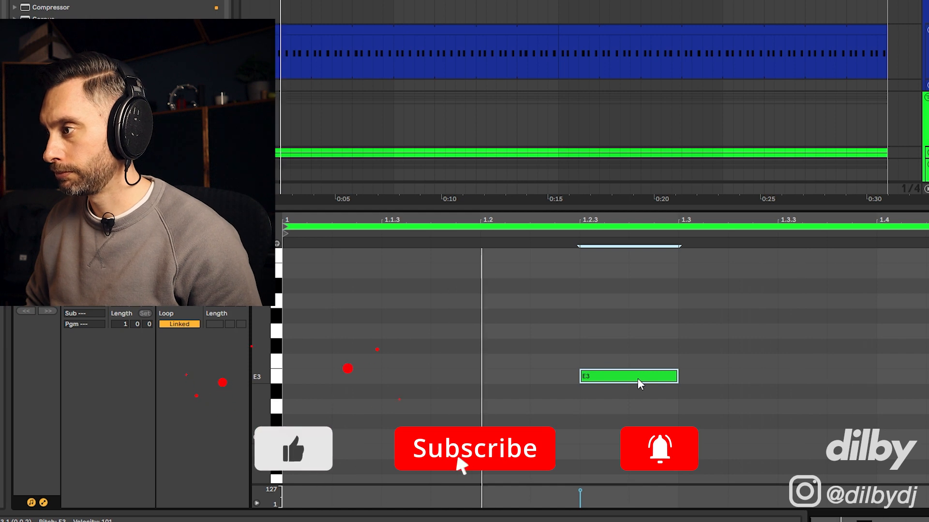
left_click_drag(639, 379, 701, 382)
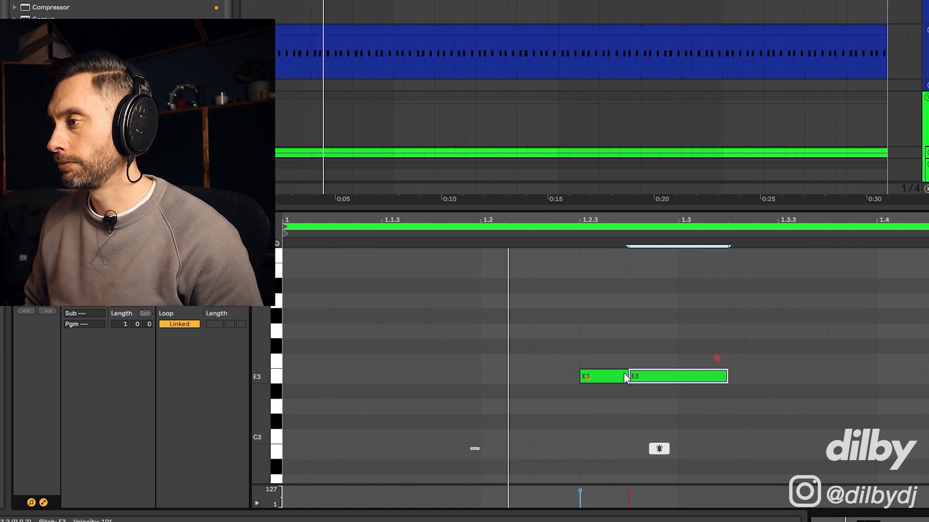
mouse_move(643, 381)
left_mouse_down()
mouse_move(760, 374)
mouse_move(728, 381)
left_mouse_up()
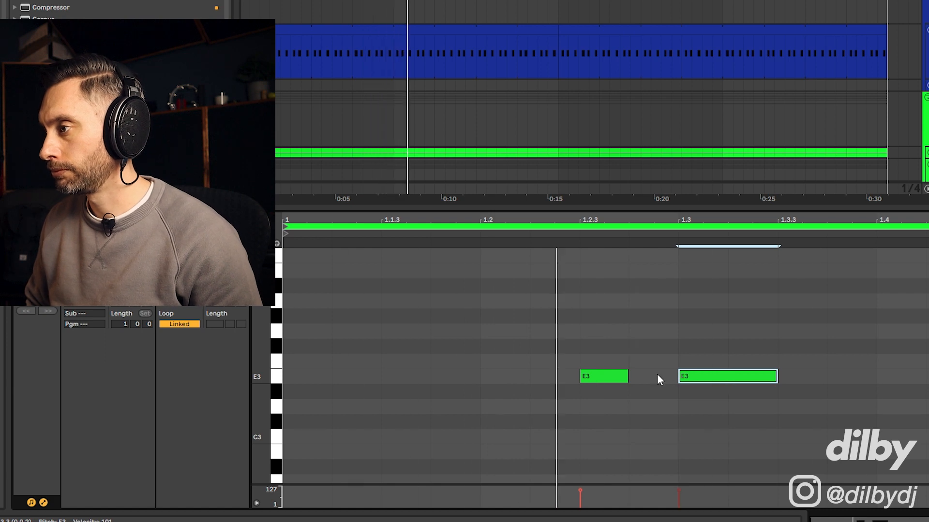
left_click(690, 316)
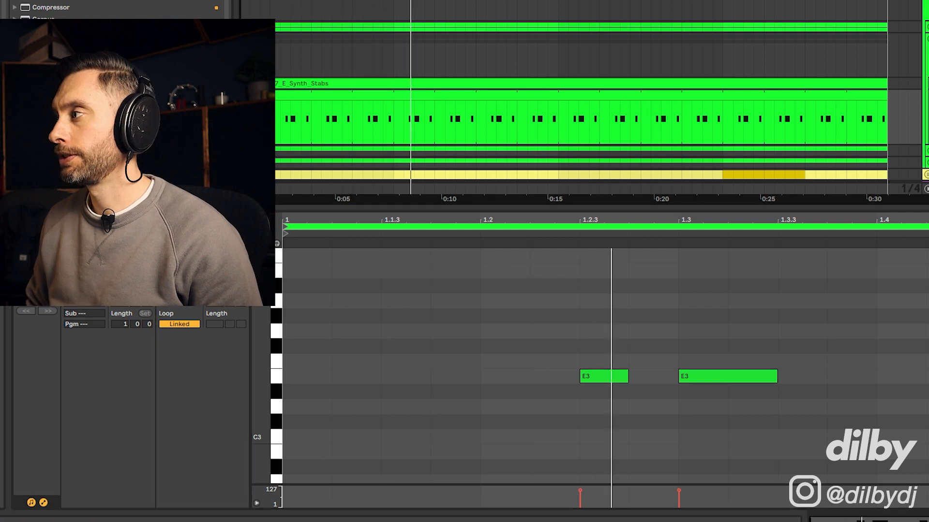
key("space")
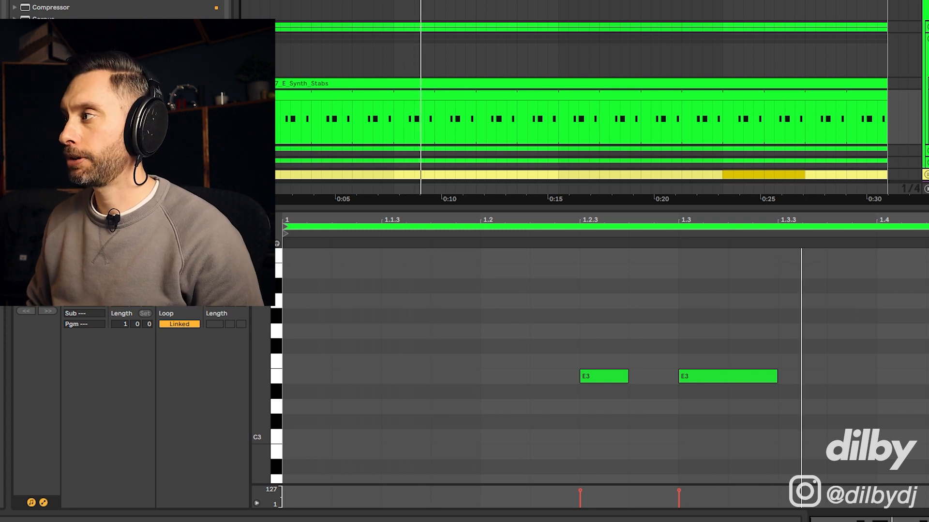
Enable the Simpler filter with the MS2 circuit, frequency 732 Hz, resonance 21% and drive 4.38 dB
key("shift+Tab")
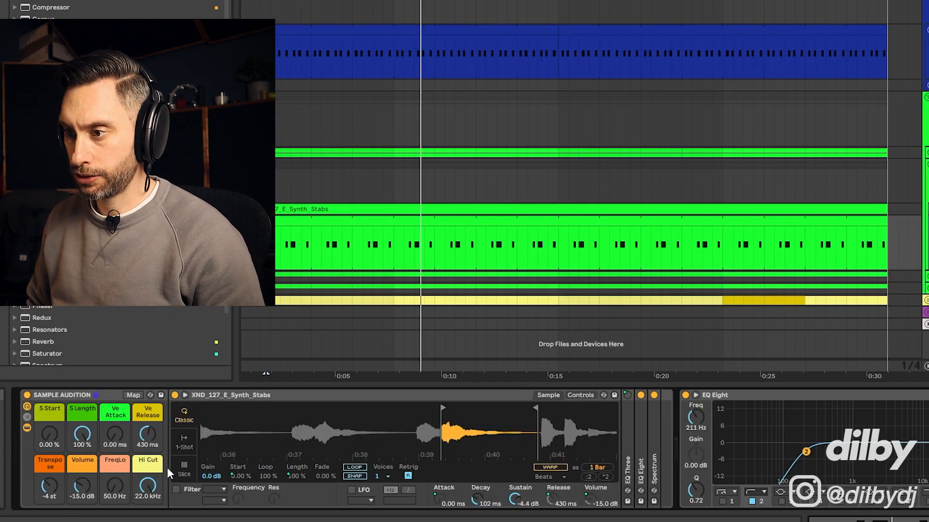
left_click(175, 488)
left_click_drag(242, 497, 241, 519)
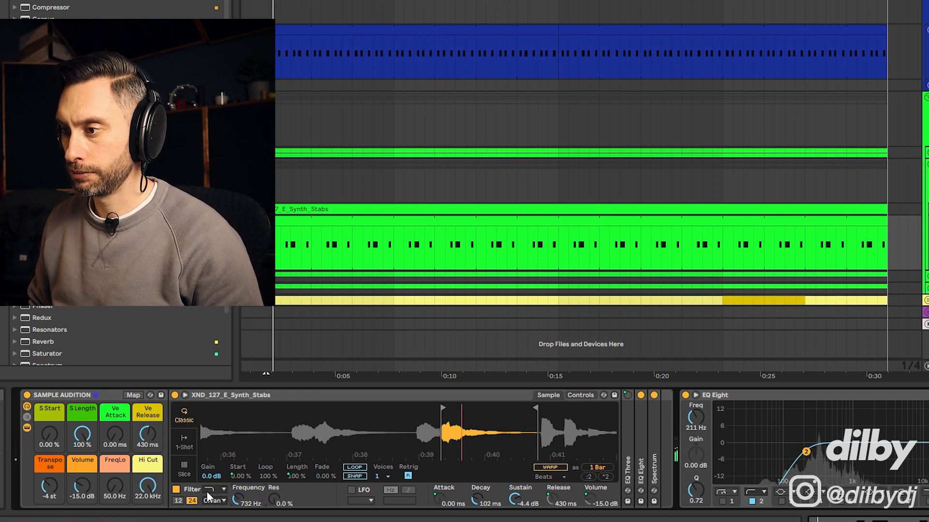
left_click_drag(278, 507, 278, 493)
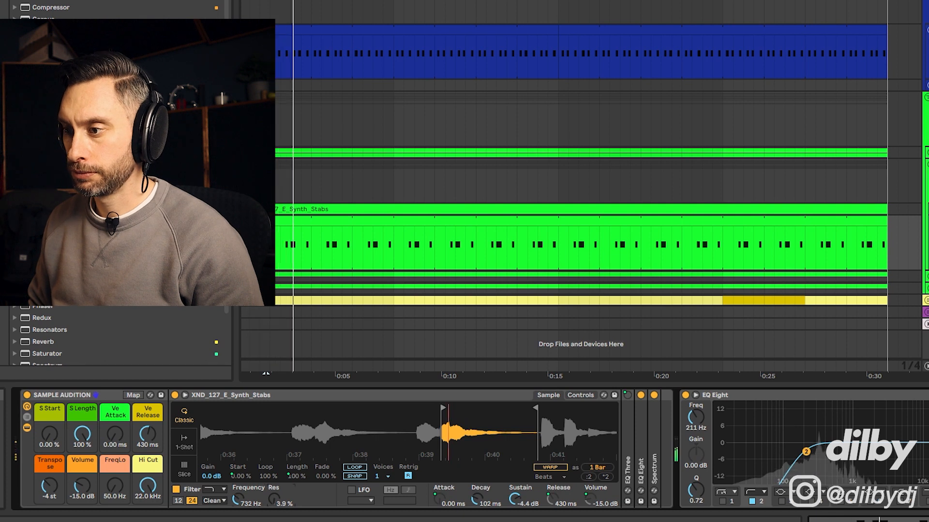
left_click(224, 501)
left_click(211, 472)
left_click_drag(307, 502, 307, 491)
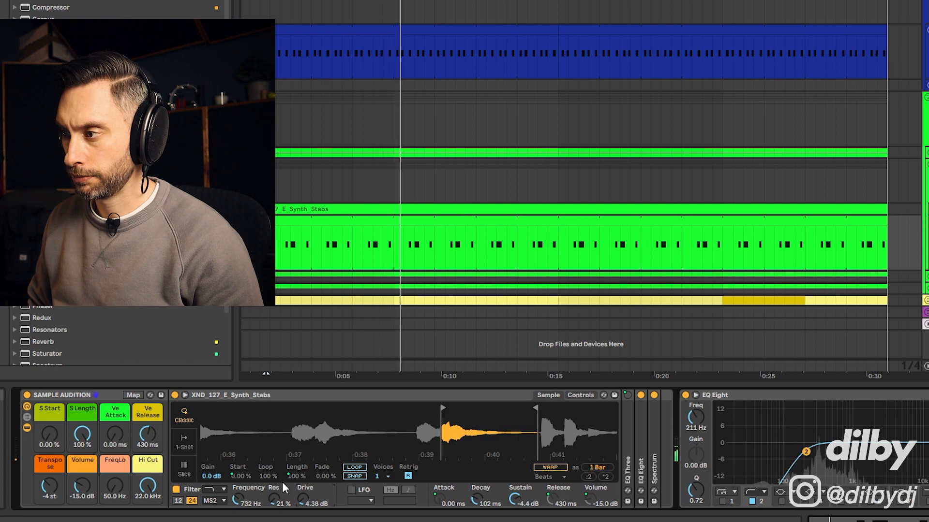
Enable the Simpler's filter envelope with an amount of 25 and play the pattern
left_click(586, 395)
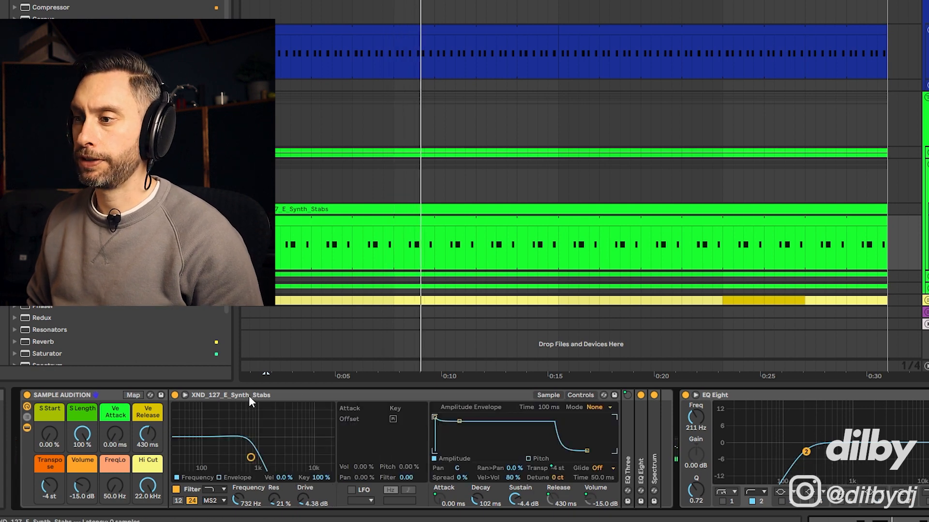
left_click(219, 478)
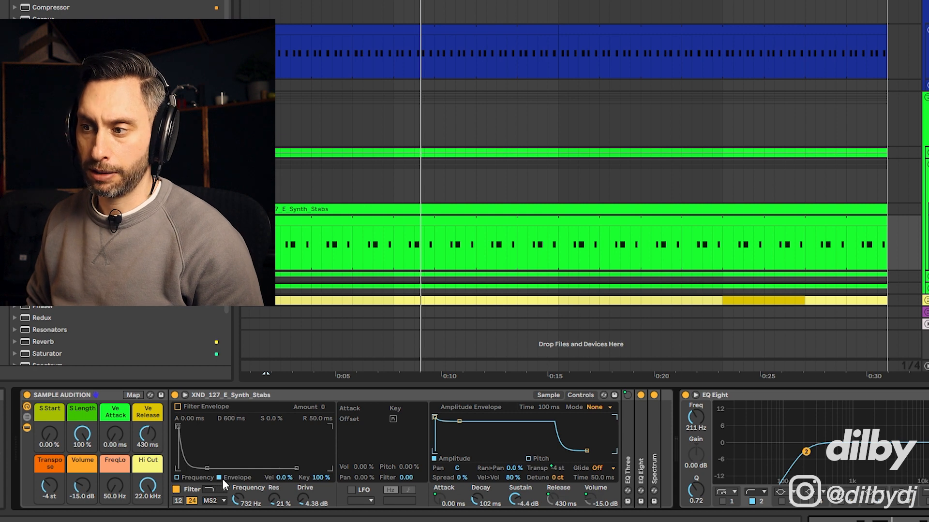
left_click_drag(328, 408, 328, 398)
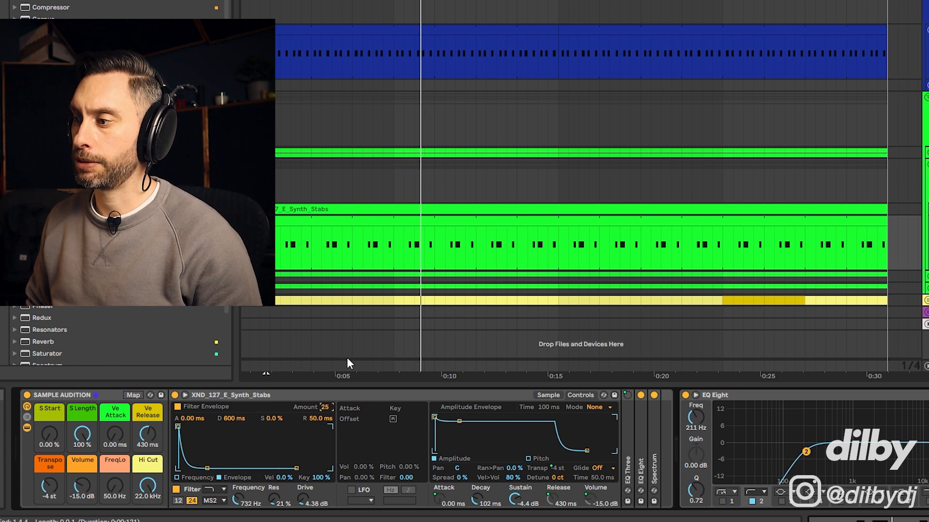
key("space")
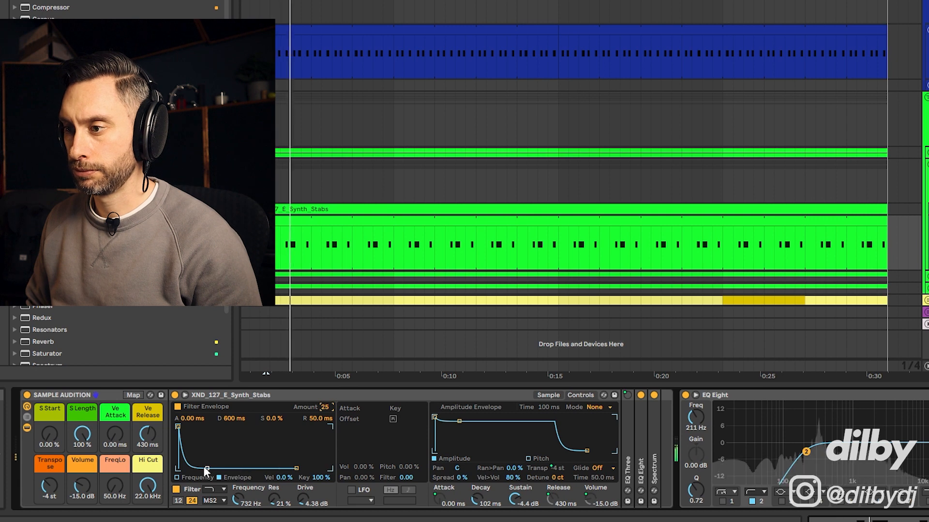
Set the Simpler filter envelope's decay to 291 ms and amount to 58, and audition the result with the other tracks
left_click_drag(230, 419, 230, 445)
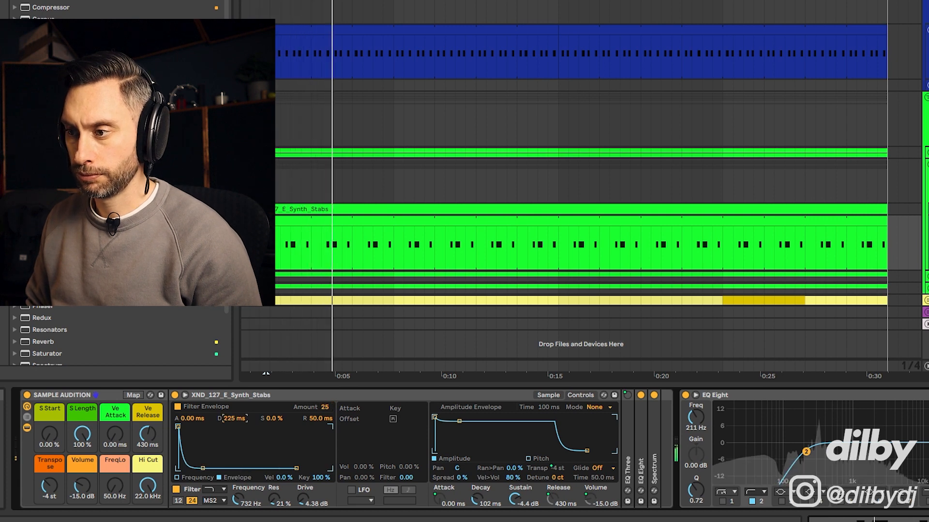
left_click_drag(312, 407, 294, 444)
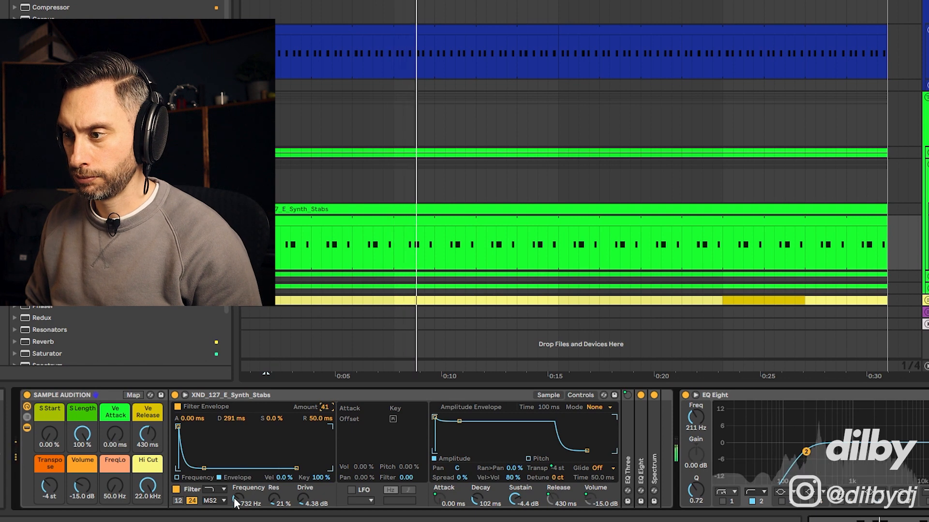
left_click_drag(324, 407, 324, 398)
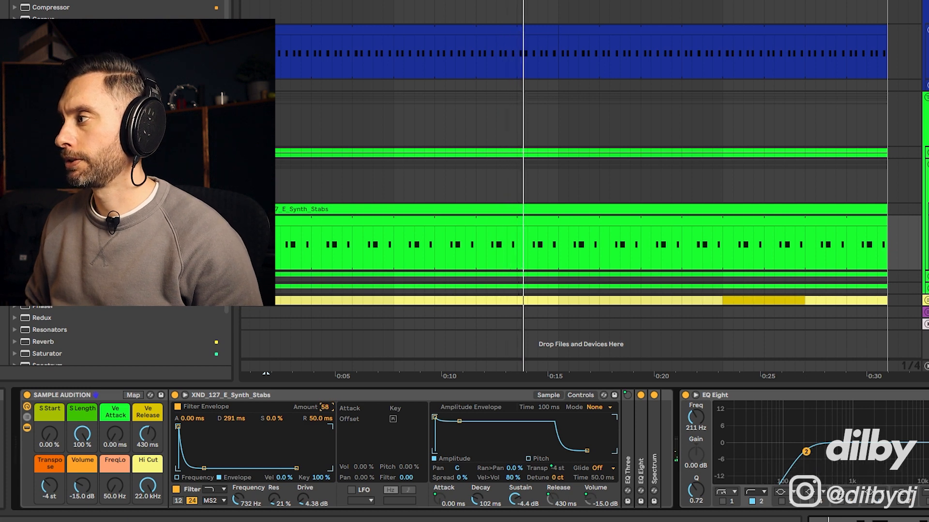
key("space")
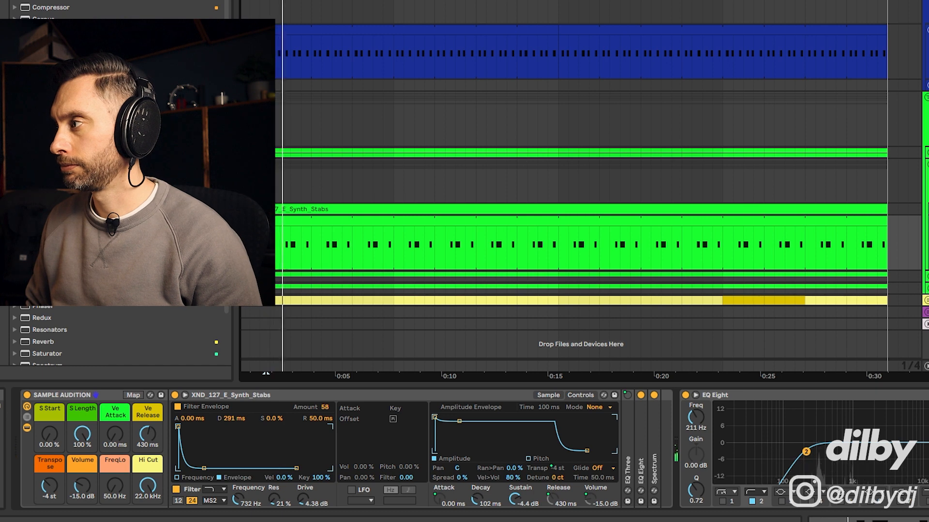
left_click(925, 210)
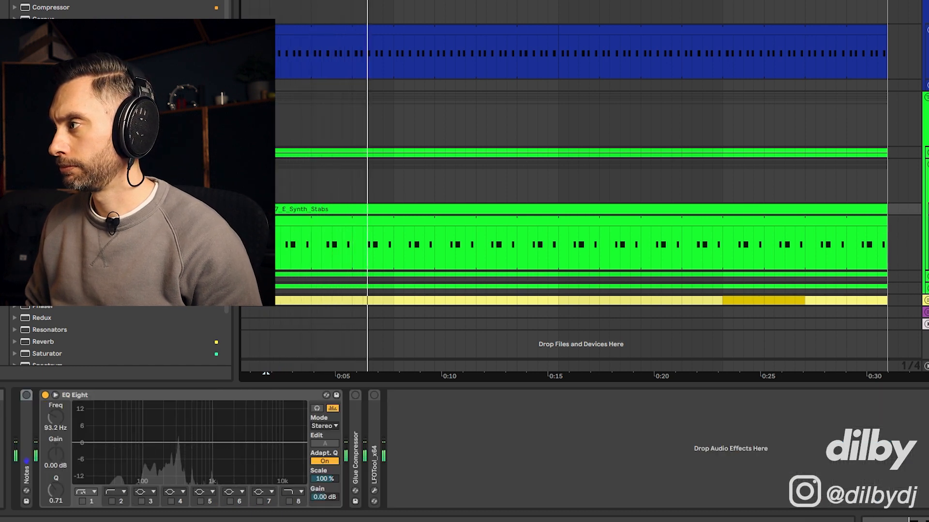
key("space")
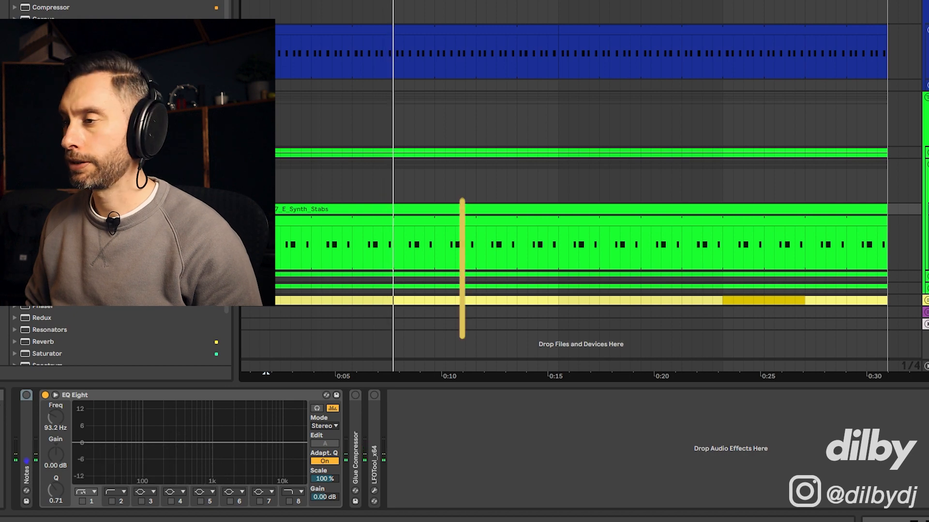
Zoom out the arrangement, open the 3. Extrack MIDI group, unfold its Original track, and play its loop soloed
key("minus")
key("minus")
key("minus")
key("minus")
key("minus")
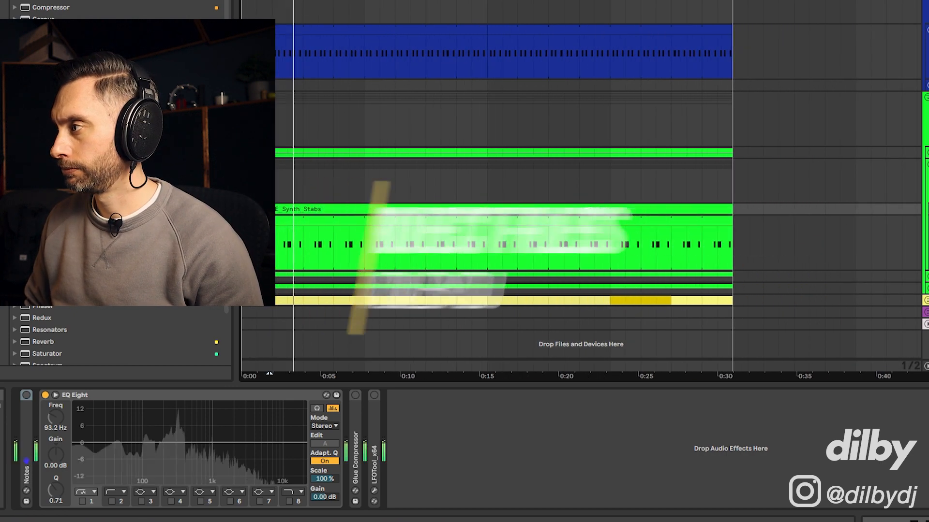
left_click(927, 220)
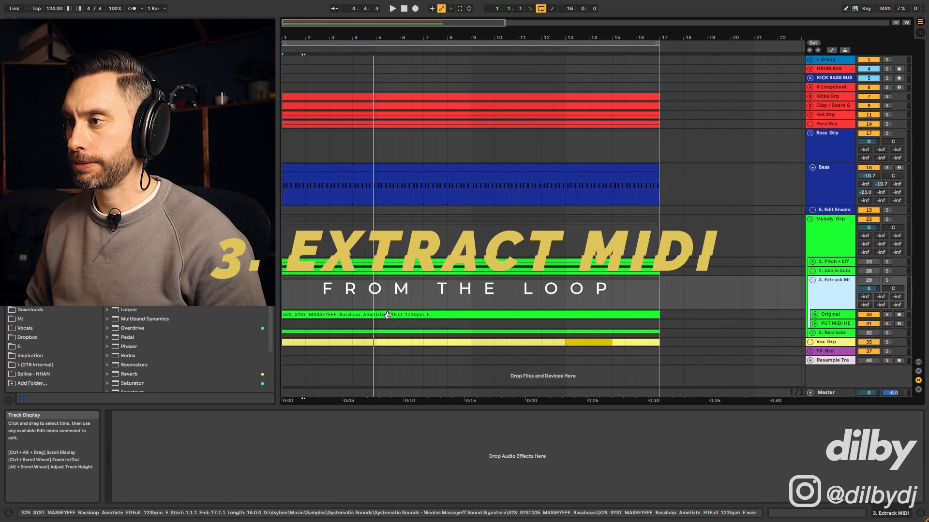
left_click(368, 312)
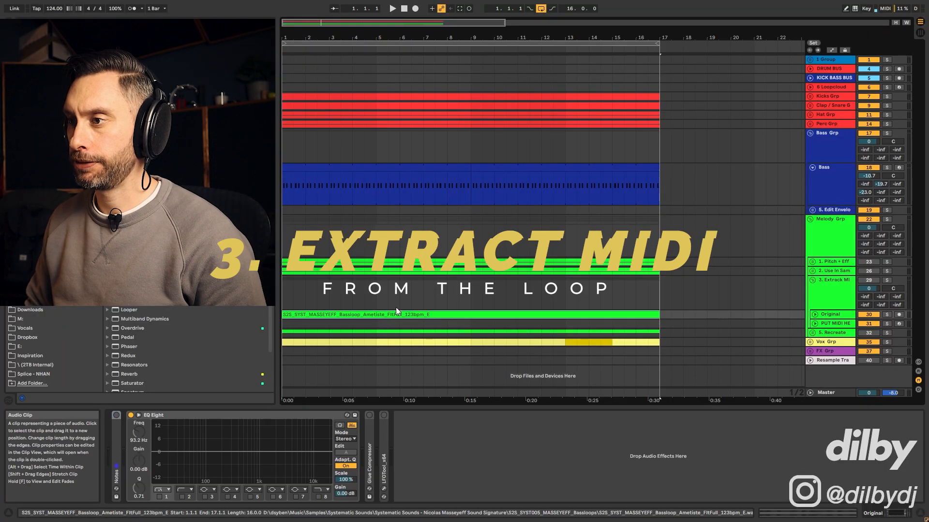
left_click(815, 315)
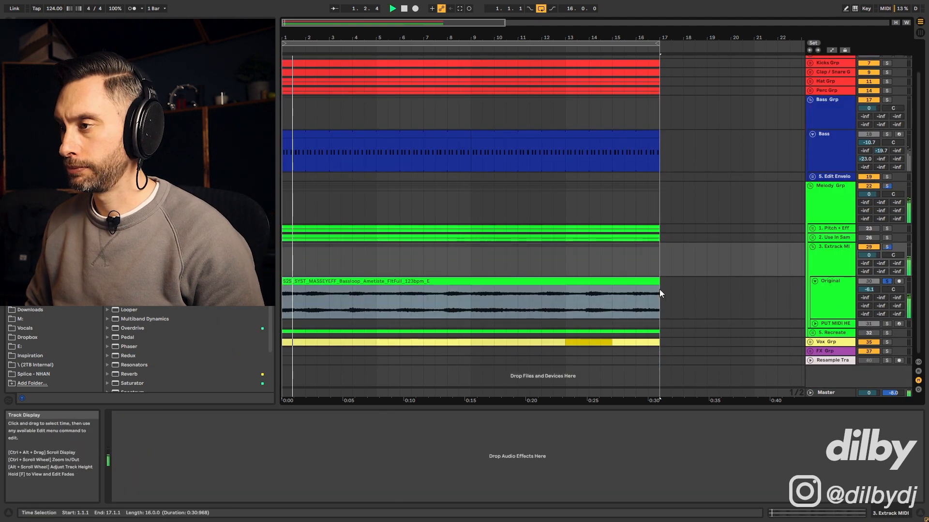
Convert the melody of the Original track's bass loop to a new MIDI track
left_click(441, 282)
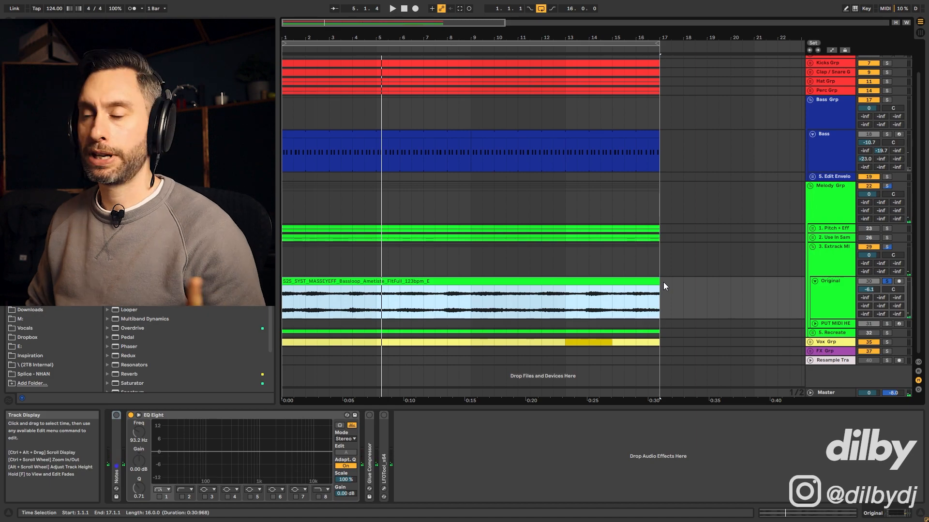
left_click(827, 290)
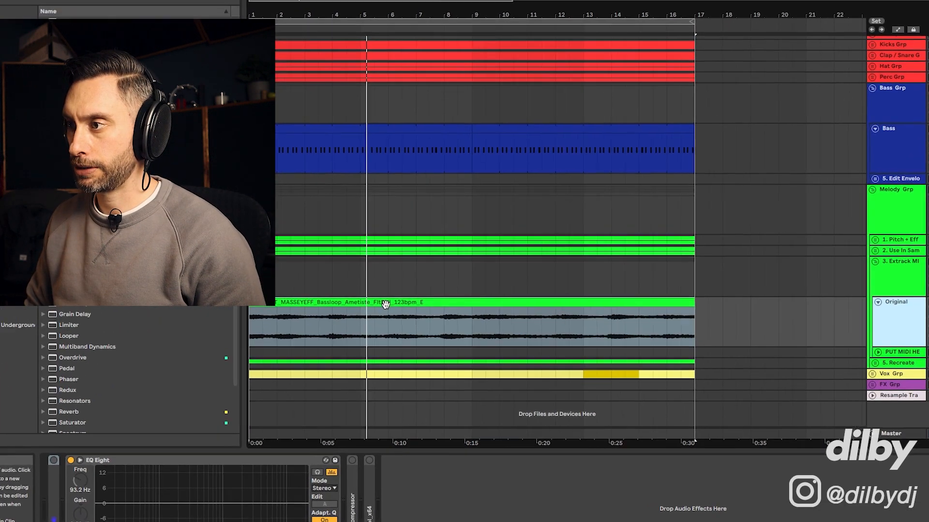
right_click(385, 304)
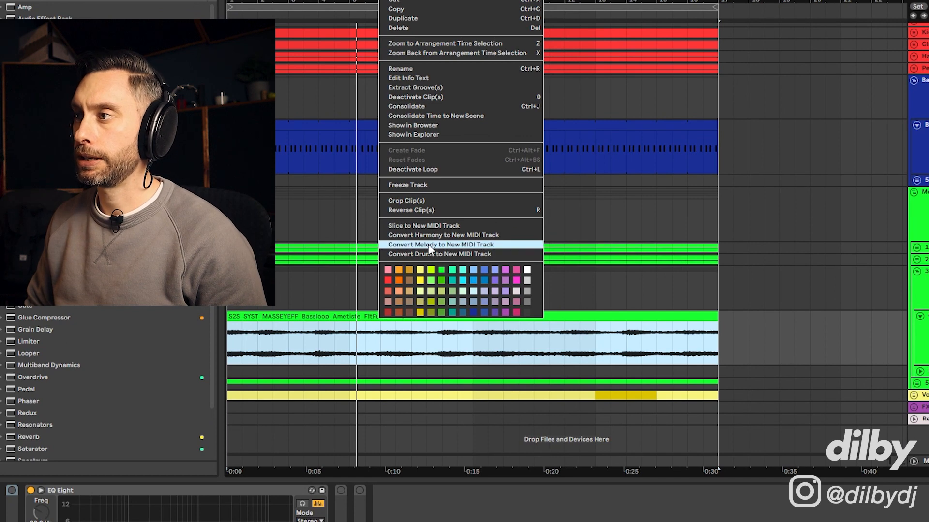
left_click(488, 244)
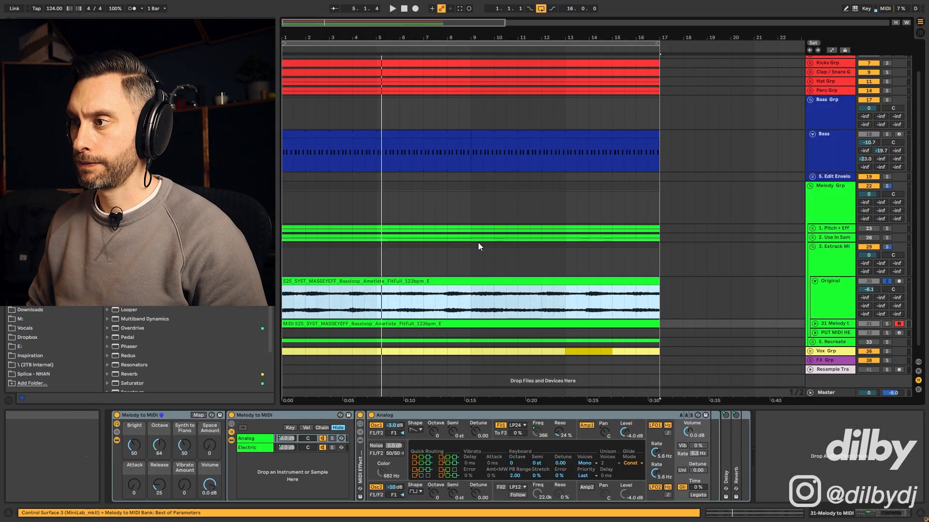
Solo the converted melody track, open its MIDI clip in the note editor, and play it
left_click(426, 323)
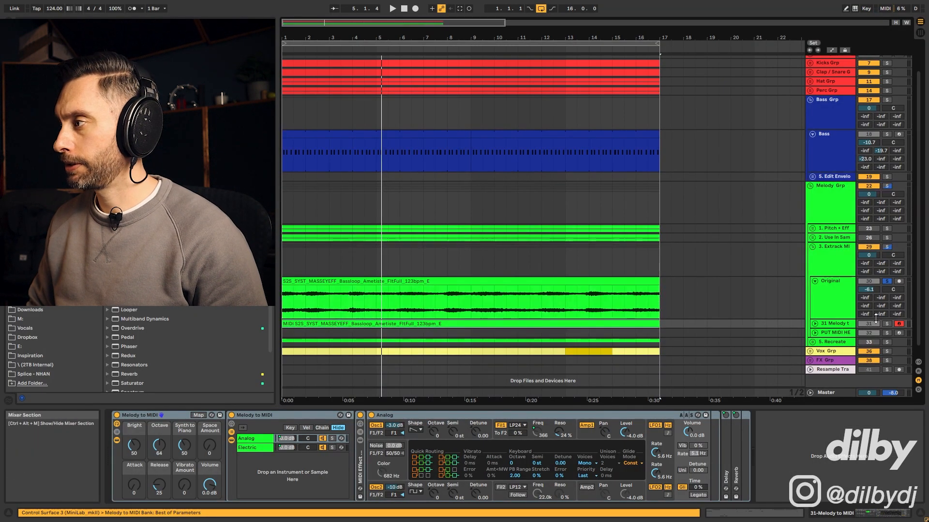
left_click(887, 323)
key("space")
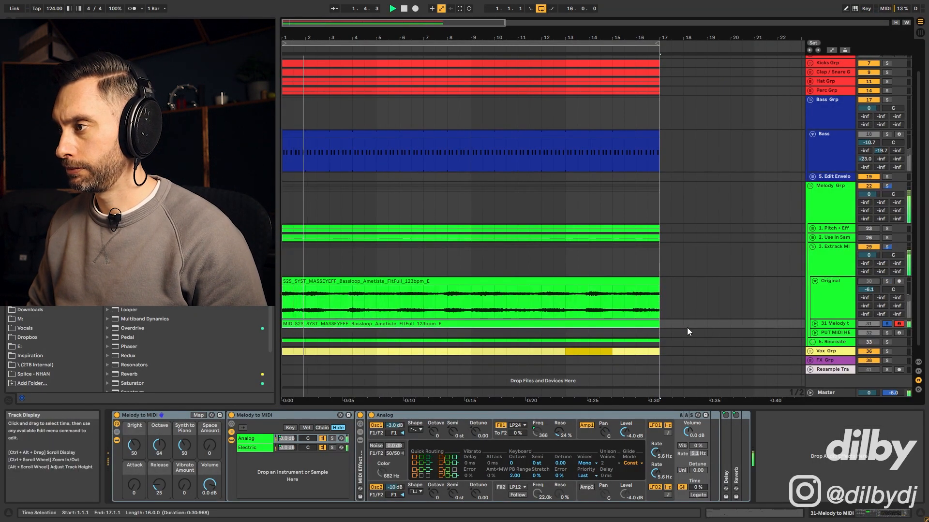
double_click(610, 325)
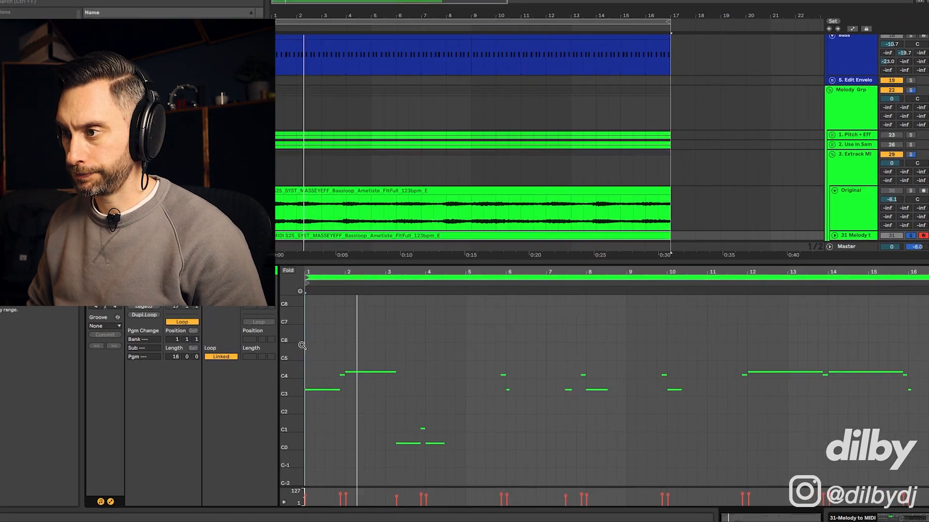
left_click_drag(276, 419, 309, 323)
key("space")
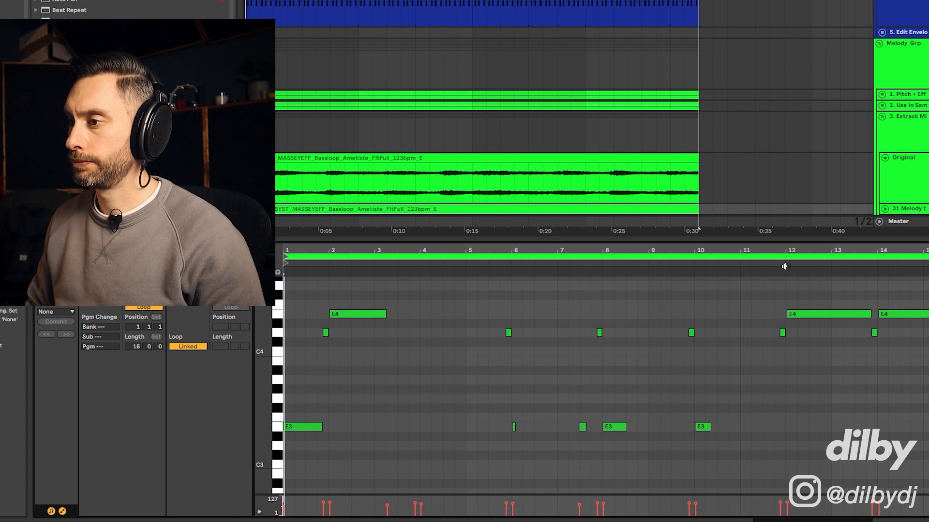
Transpose the stray low E0 and D1 notes around bars 3 and 4 up three octaves
scroll(606, 372, "down", 5)
scroll(518, 370, "up", 6)
scroll(463, 371, "up", 2)
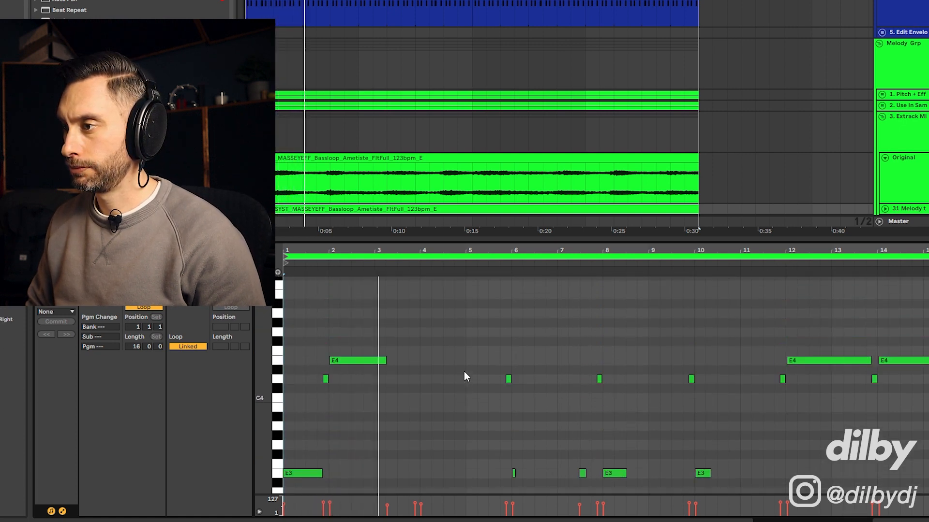
scroll(466, 371, "down", 15)
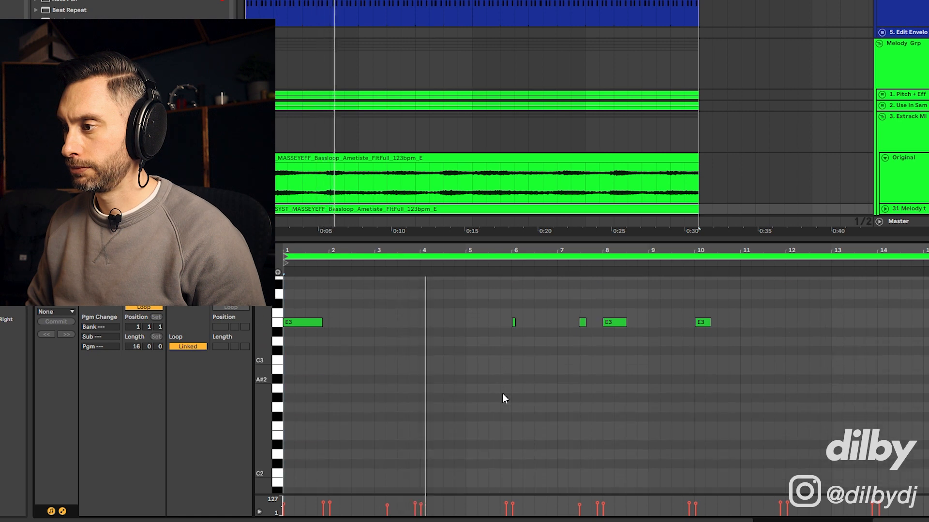
scroll(516, 416, "down", 1)
key("space")
left_click_drag(509, 413, 341, 263)
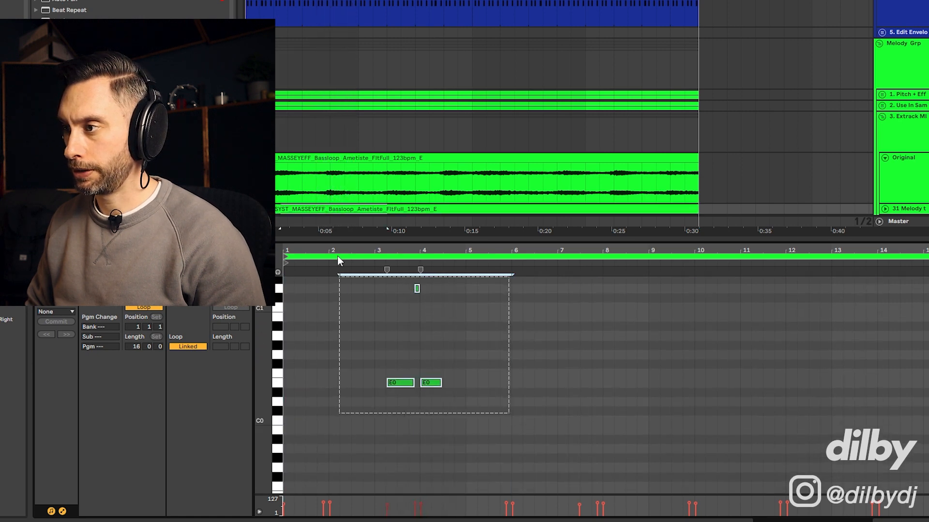
scroll(457, 355, "up", 3)
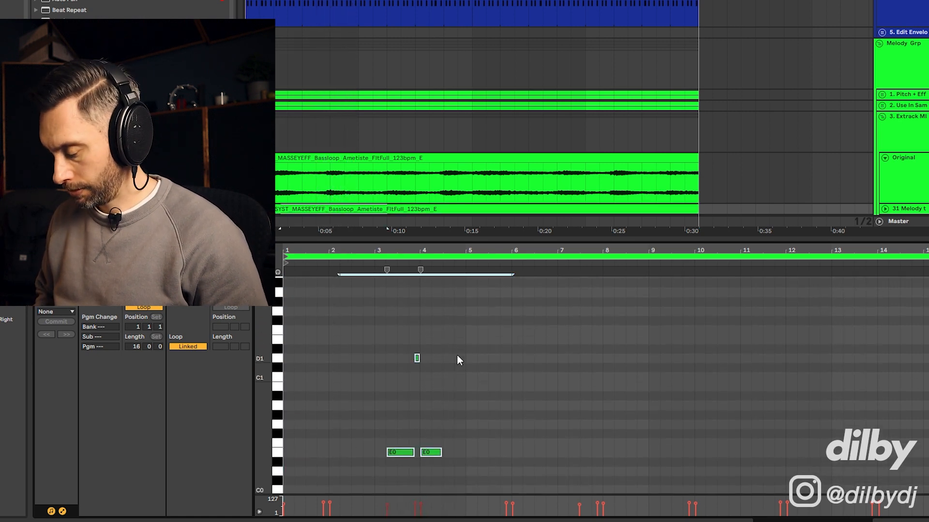
key("shift+Up")
key("shift+Up")
key("shift+Up")
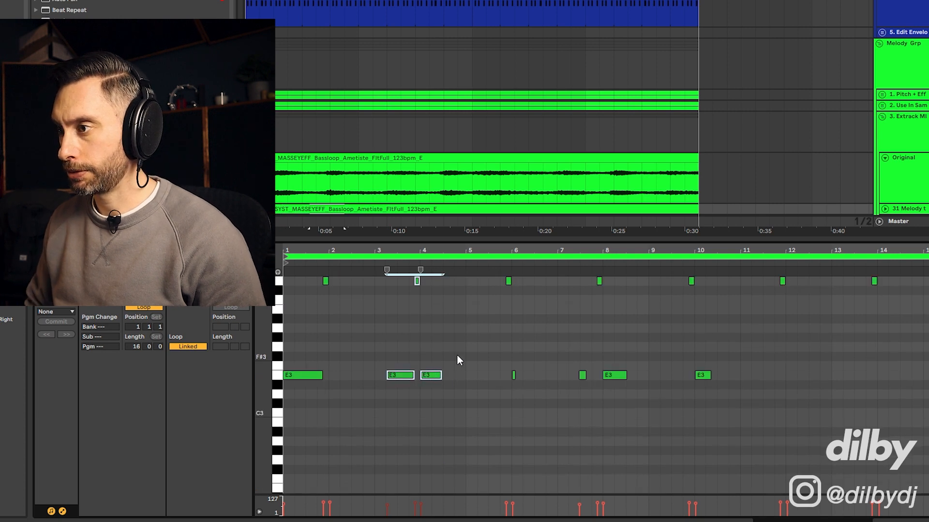
scroll(456, 355, "up", 3)
Enable the Notes spectrum on the Original track, expand it to examine the loop's pitches during playback, and switch it off again
left_click(359, 186)
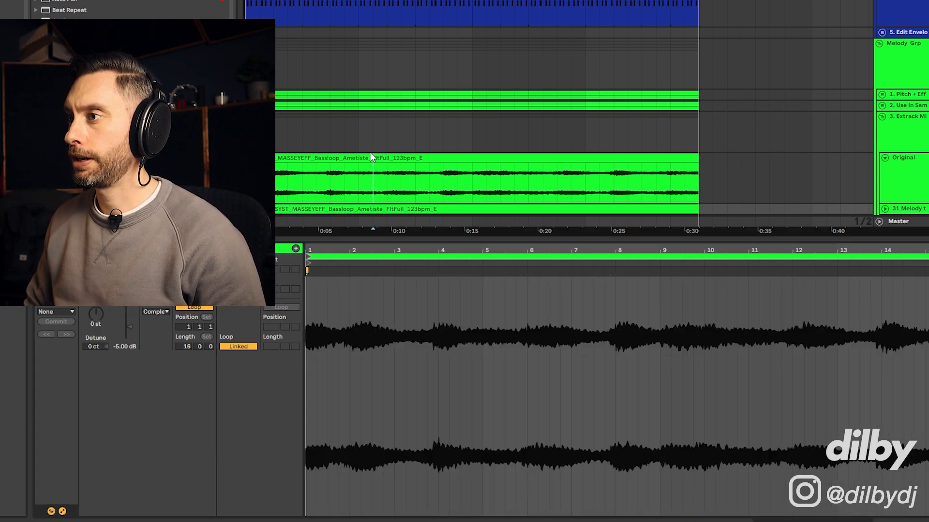
left_click(371, 157)
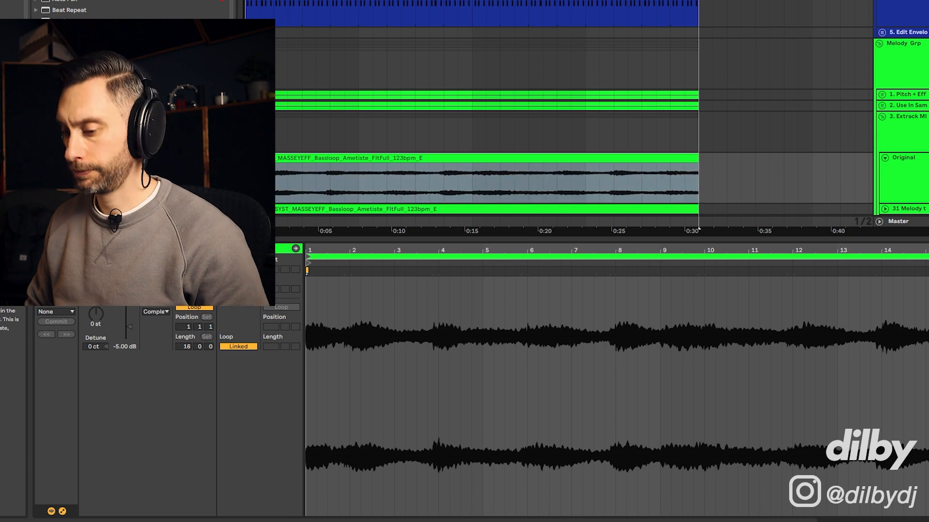
key("shift+Tab")
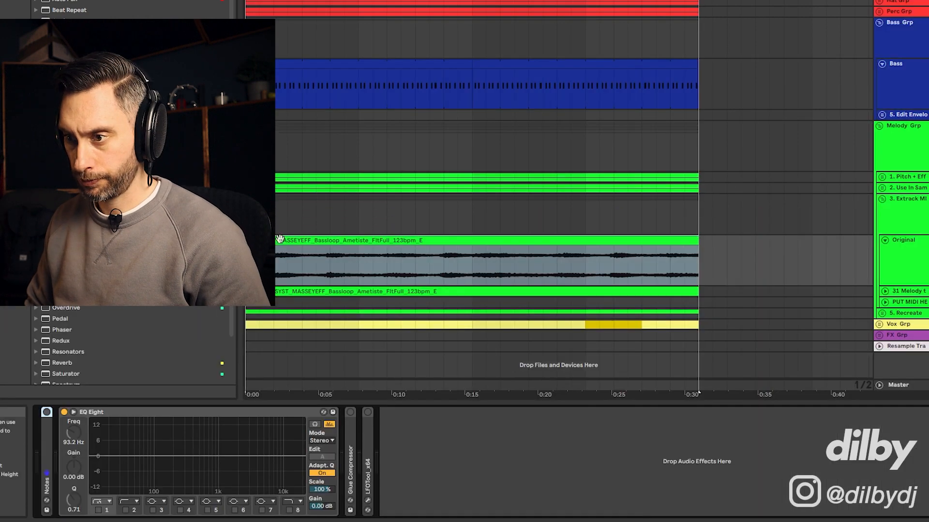
double_click(47, 450)
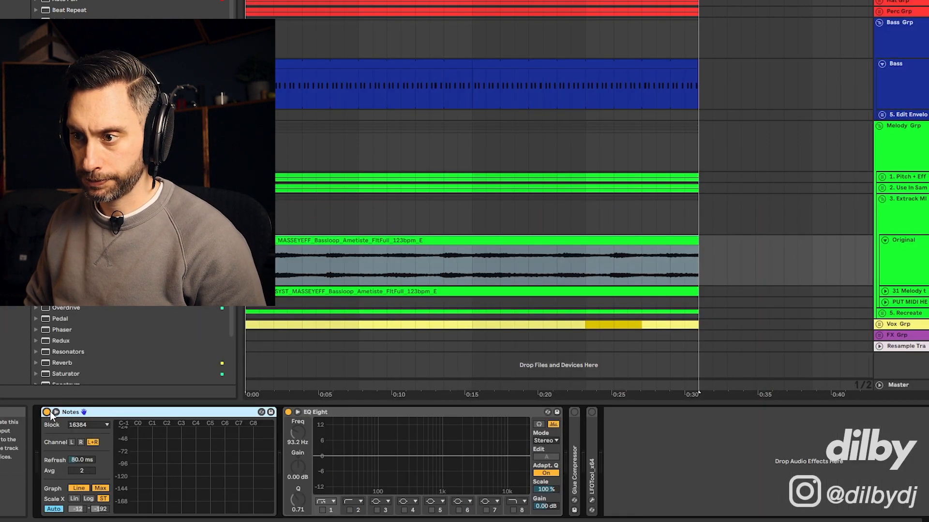
left_click(55, 412)
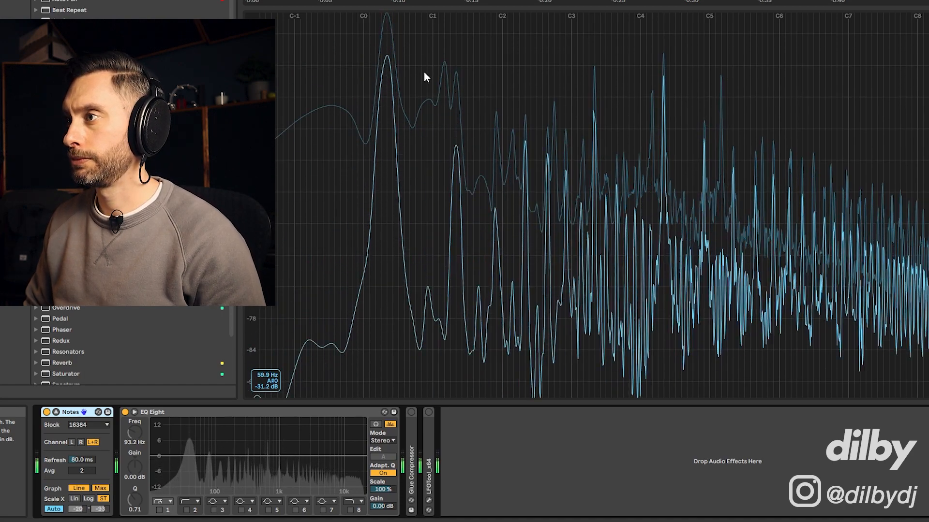
key("space")
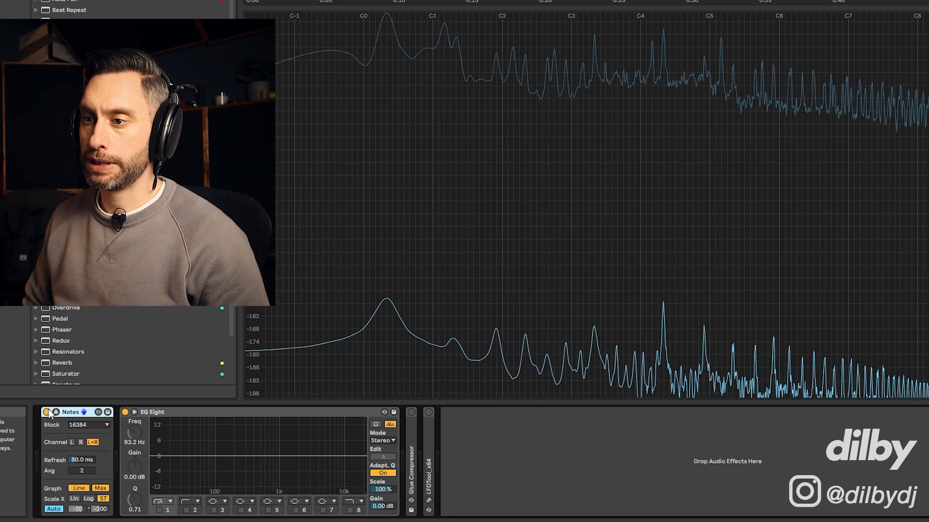
left_click(47, 412)
left_click(56, 412)
left_click(56, 412)
left_click(56, 412)
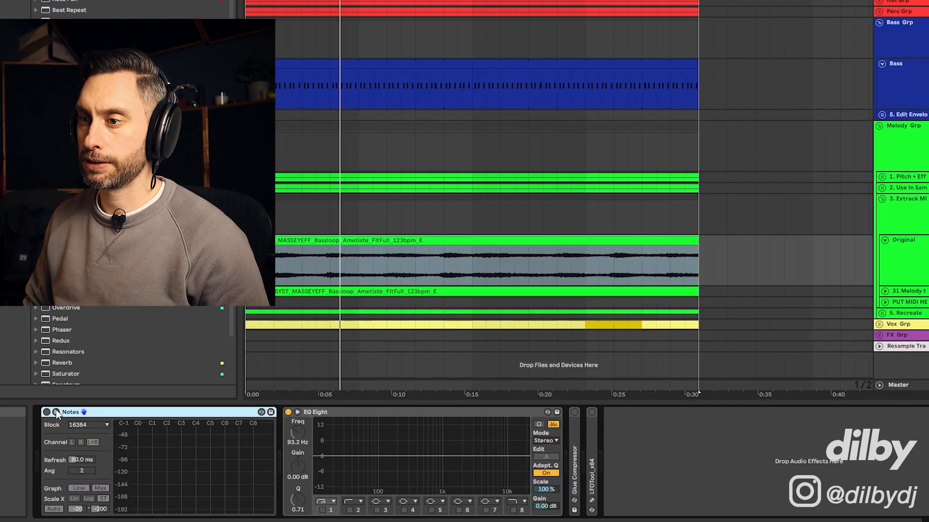
Reopen the converted MIDI clip and transpose the long E4 note at bar 2 down one octave
left_click(297, 257)
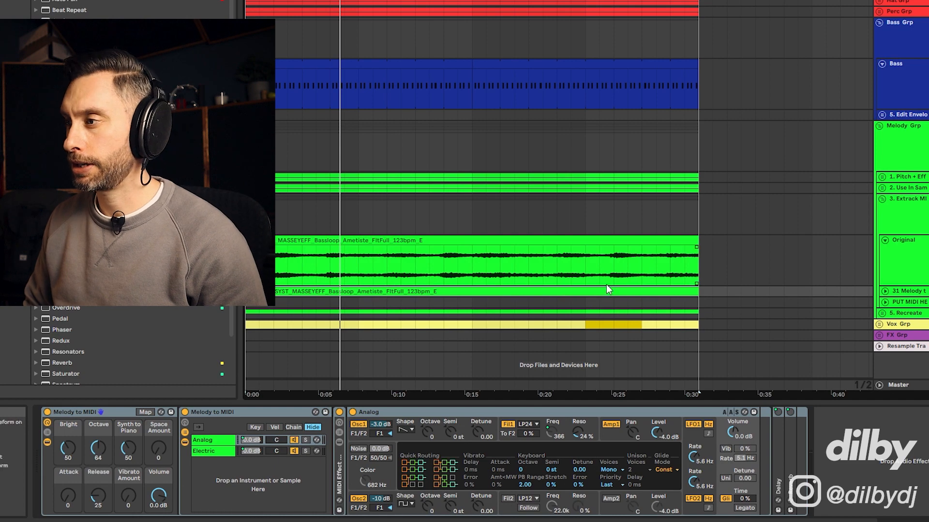
double_click(535, 292)
left_click(353, 332)
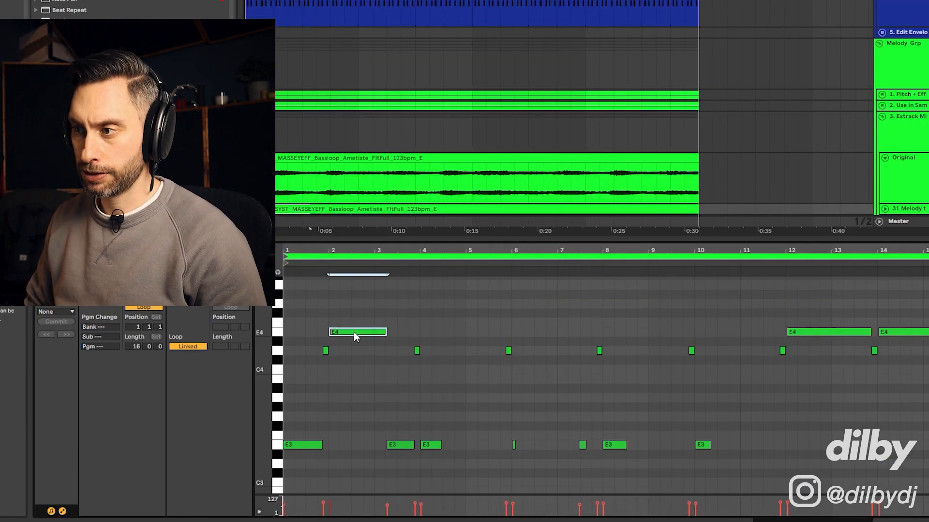
key("shift+Down")
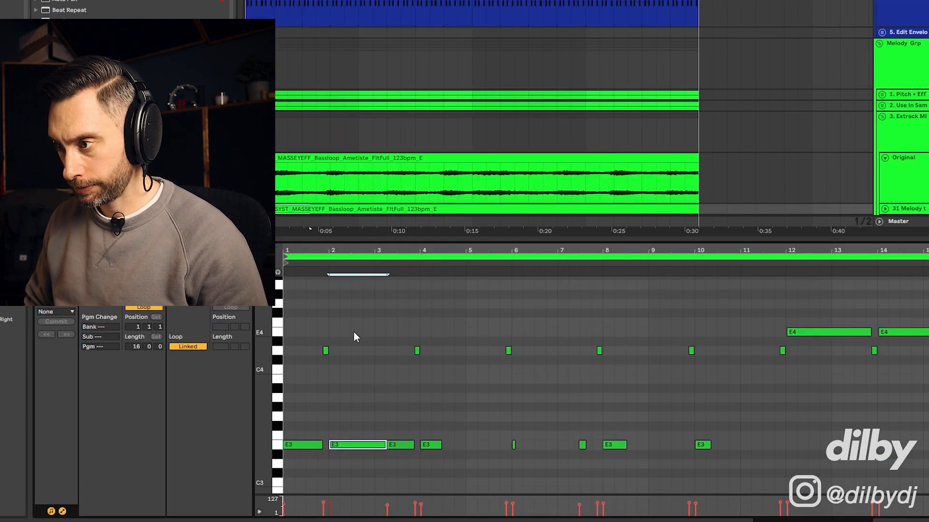
Extend the E3 in bar 3 back to bar 2 over its neighbour, and lengthen the bar 4 E3 to the short note before bar 6
left_click(400, 445)
left_click_drag(387, 444, 334, 444)
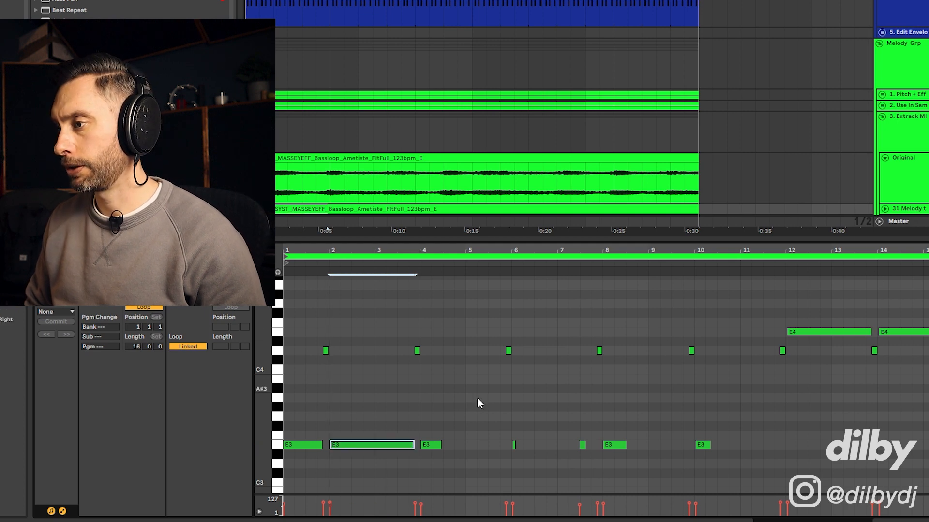
left_click(438, 443)
left_click_drag(440, 445, 498, 446)
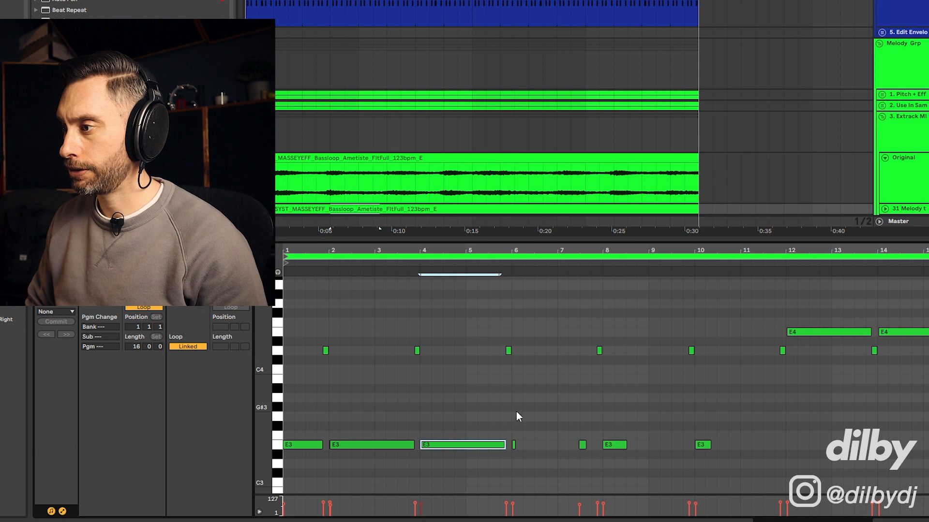
Shorten the converted MIDI clip's loop to 4 bars and shift it to start at the D4 note at 1.4.3
left_click_drag(928, 257, 461, 254)
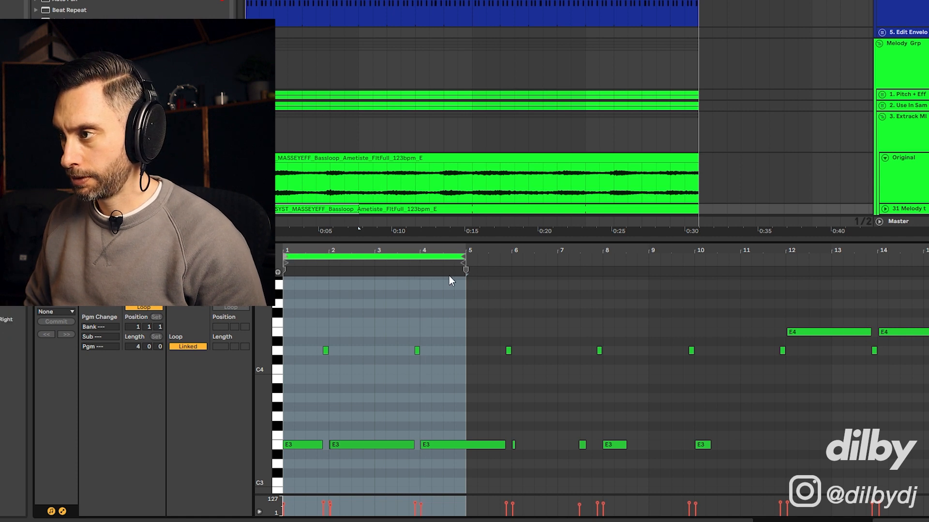
left_click_drag(415, 255, 455, 256)
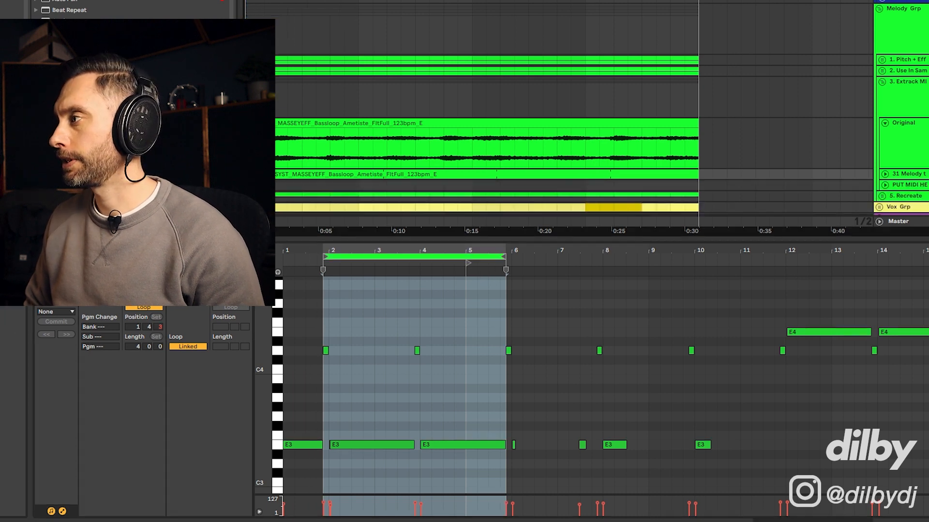
left_click(904, 123)
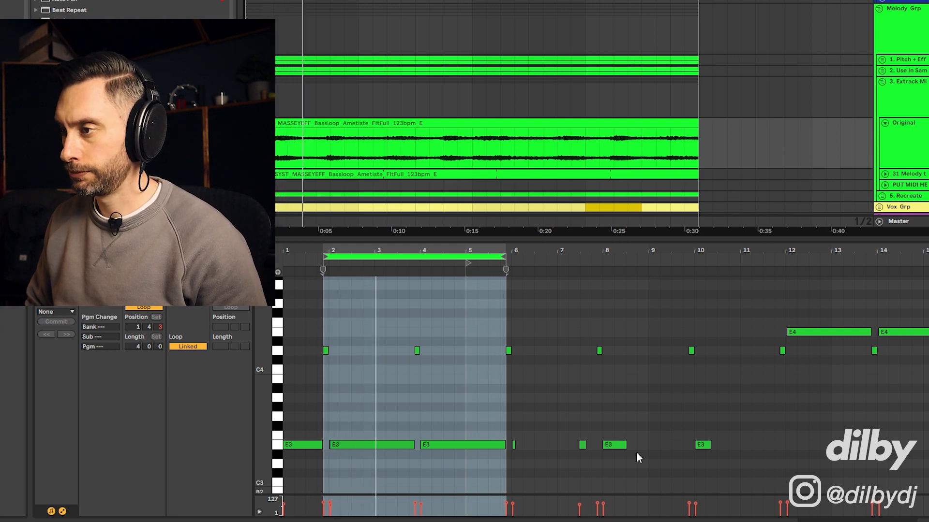
Delete the tiny stray note just above the E3 at the start of bar 2 and play the loop back
left_click_drag(262, 395, 297, 313)
left_click(329, 397)
left_click(341, 389)
key("Down")
left_click_drag(341, 389, 335, 371)
key("Up")
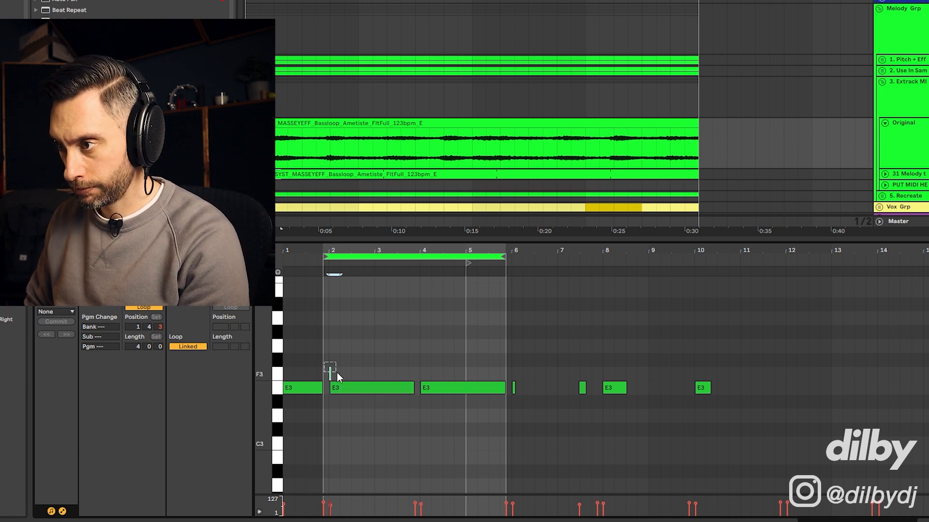
key("Delete")
scroll(344, 370, "up", 3)
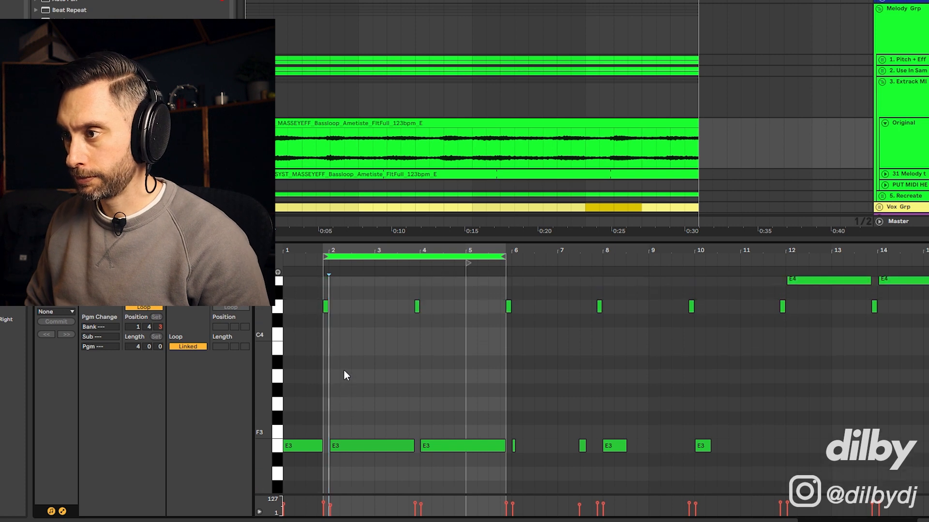
key("space")
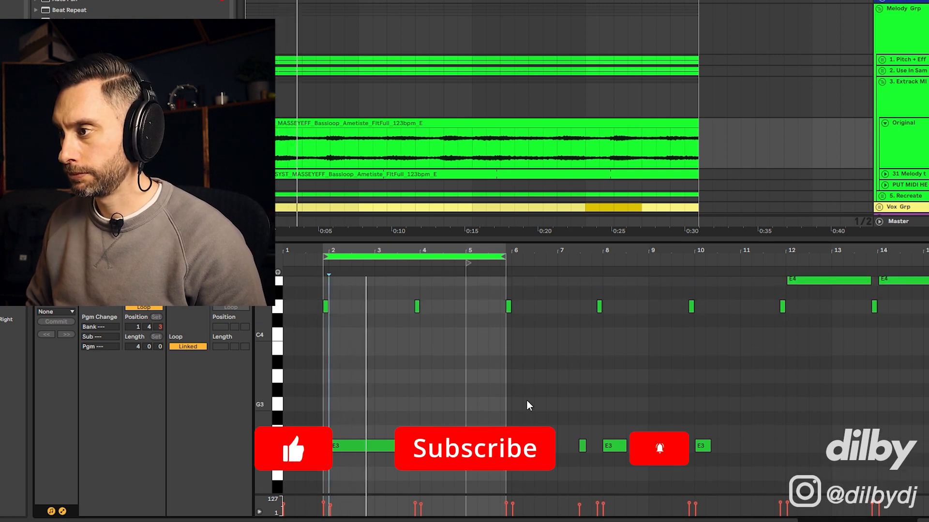
Crop the converted MIDI clip to its loop and move it down to the PUT MIDI HERE track
scroll(543, 157, "down", 2)
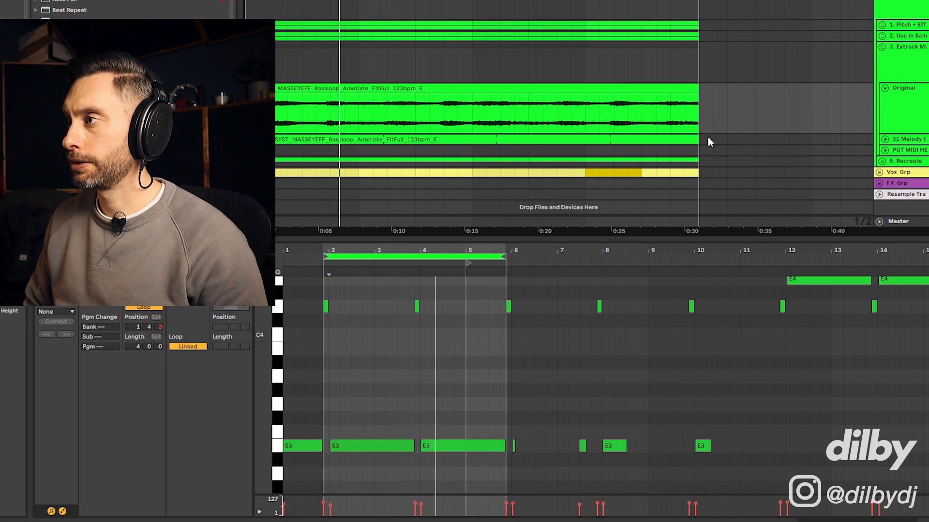
left_click_drag(707, 140, 616, 141)
left_click(624, 151)
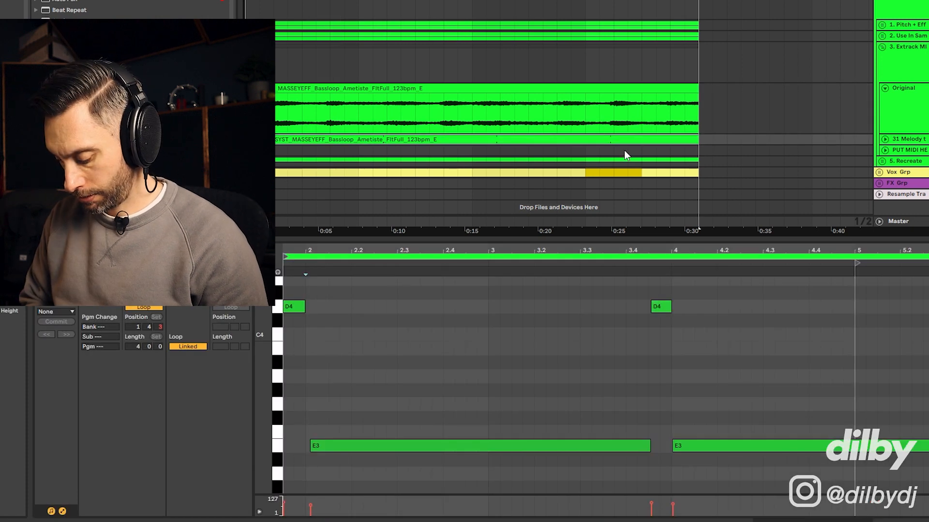
right_click(623, 144)
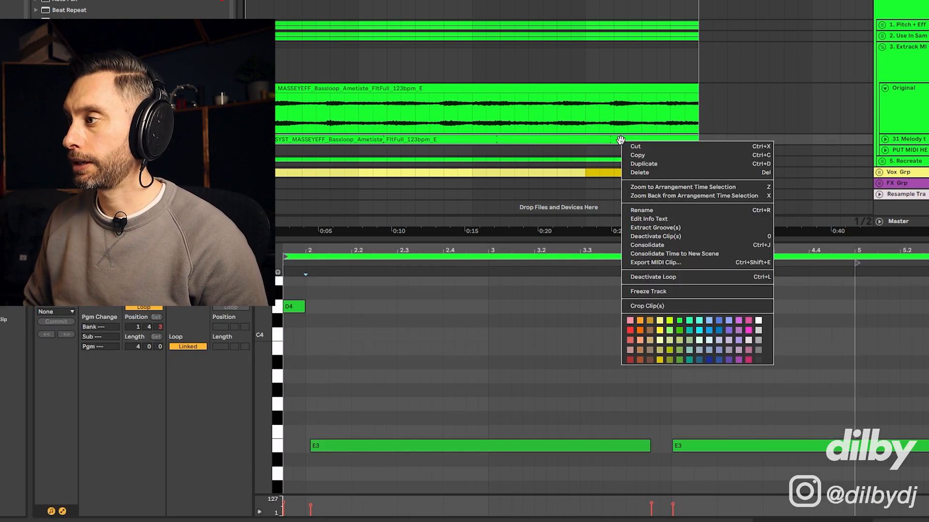
left_click(660, 306)
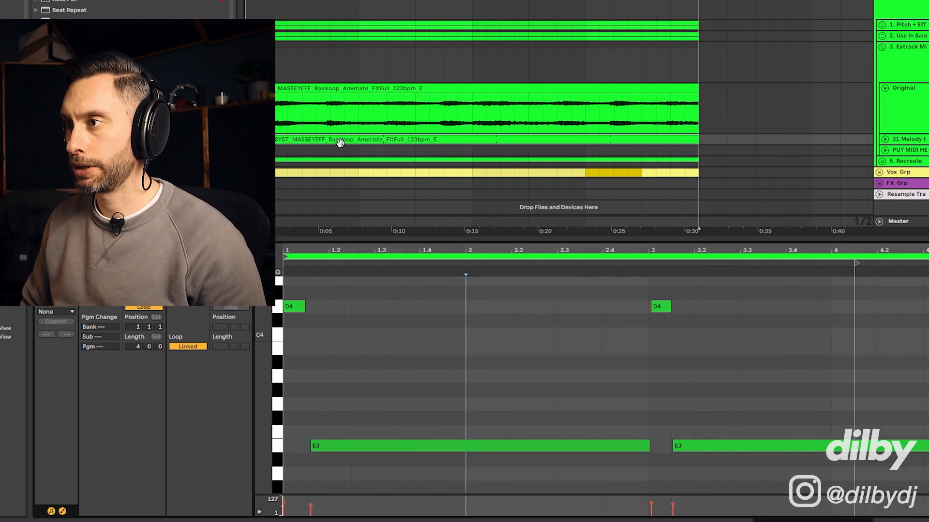
mouse_move(340, 142)
left_mouse_down()
mouse_move(344, 158)
mouse_move(341, 151)
left_mouse_up()
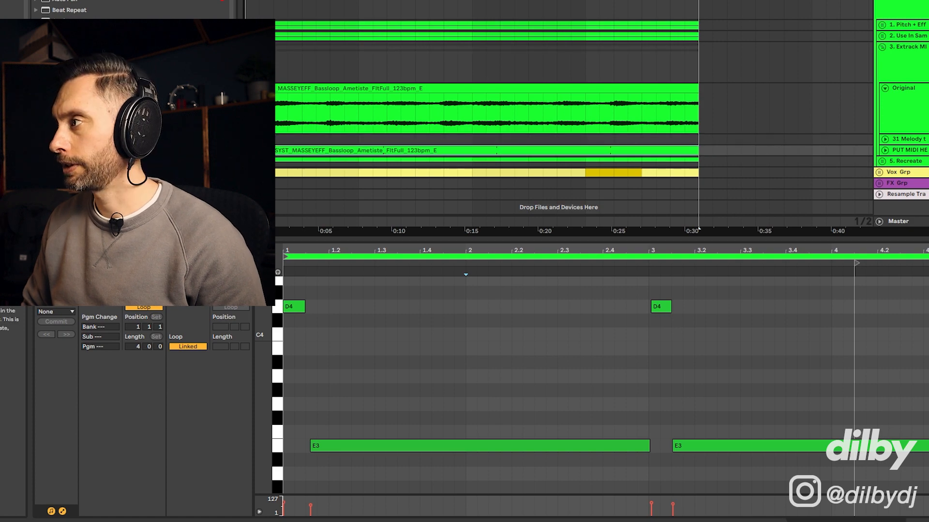
Audition the clip through Chance Synth Solo, then insert the MIDI Tools rack before the synth with its -12 device enabled
double_click(912, 150)
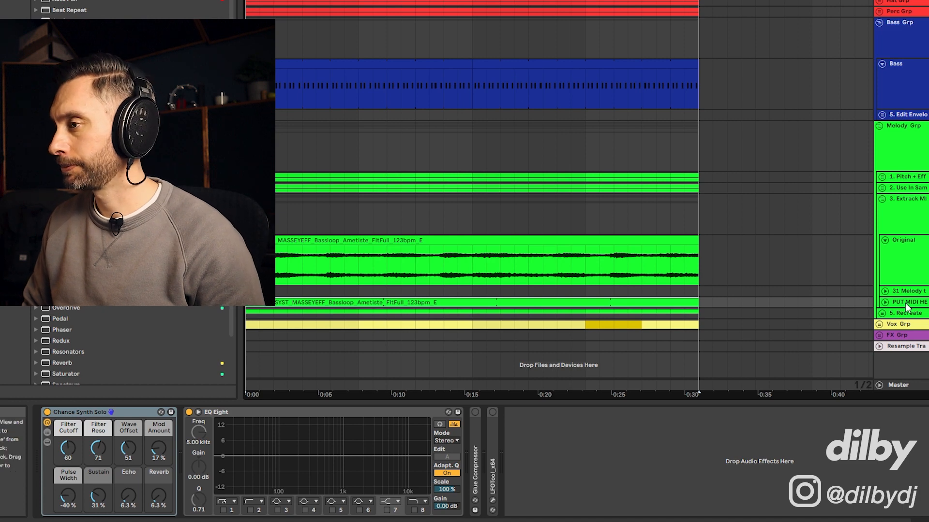
key("space")
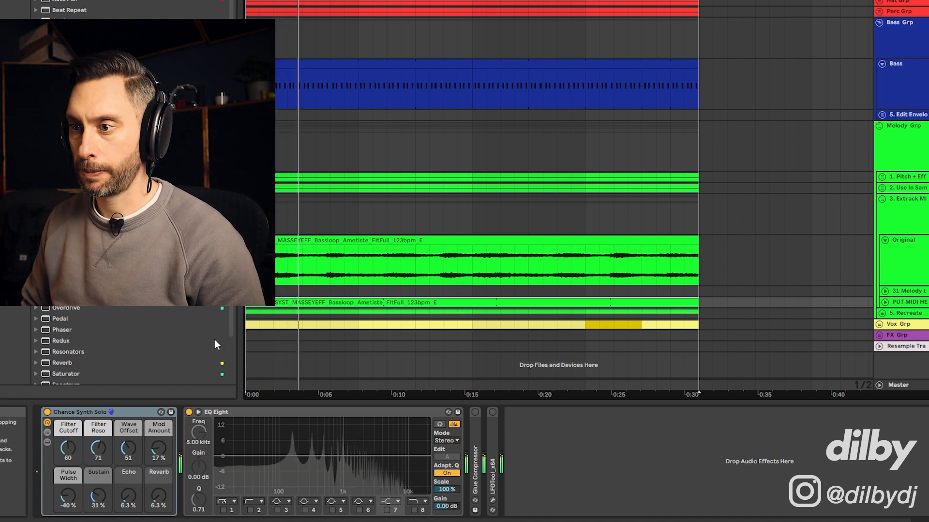
key("space")
left_click(15, 31)
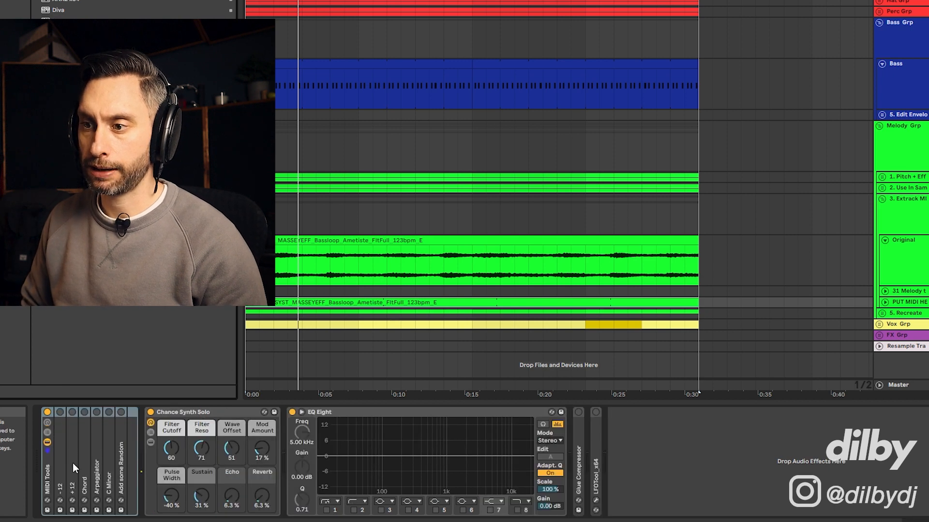
left_click(60, 412)
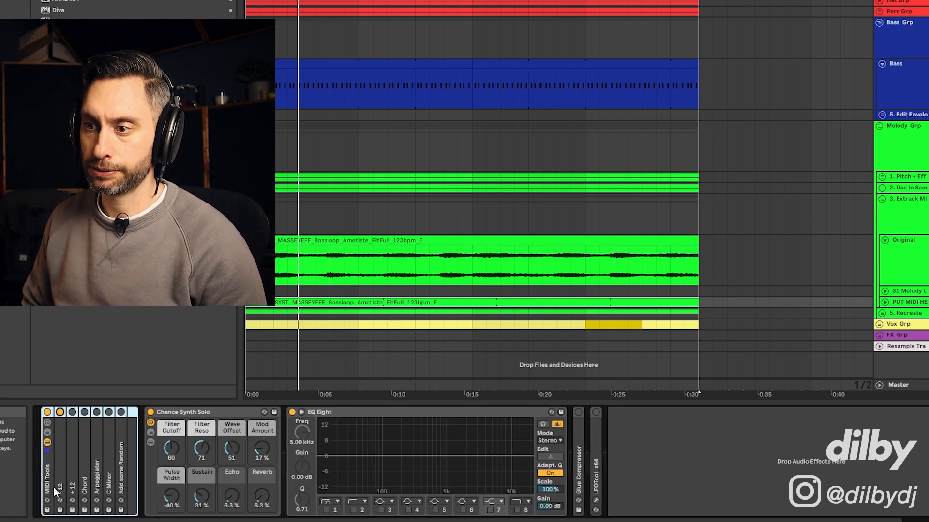
During playback, enable EQ Eight's band 2 low cut at 91.8 Hz and lower the synth's Filter Cutoff to 31
key("space")
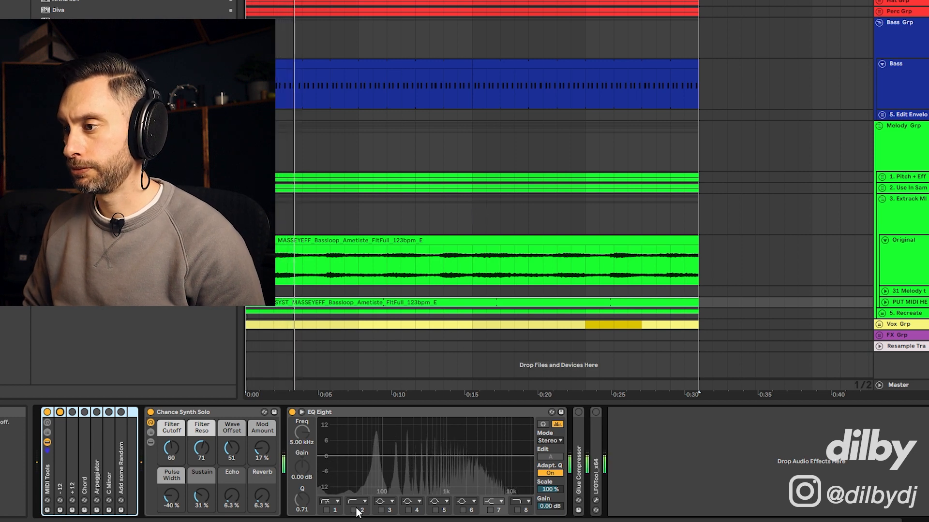
left_click(354, 510)
left_click_drag(408, 465, 381, 465)
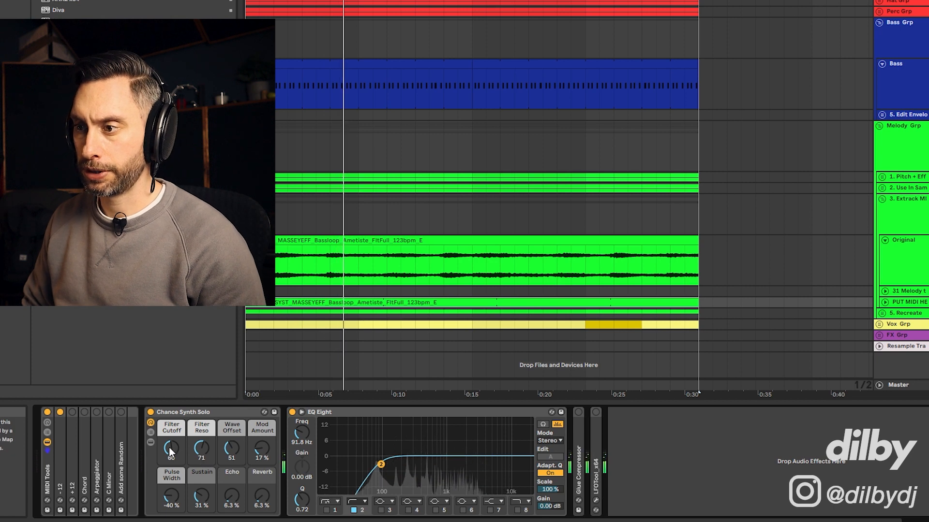
left_click_drag(171, 448, 171, 459)
key("space")
key("space")
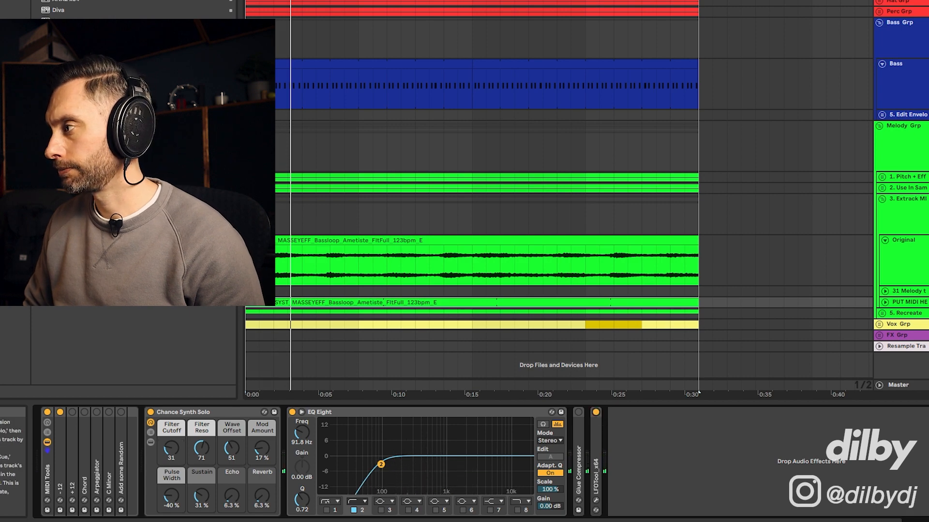
Unfold the PUT MIDI HERE track, open its MIDI clip and duplicate the notes to make an 8-bar loop
left_click(884, 302)
scroll(423, 261, "down", 2)
left_click(423, 261)
double_click(348, 265)
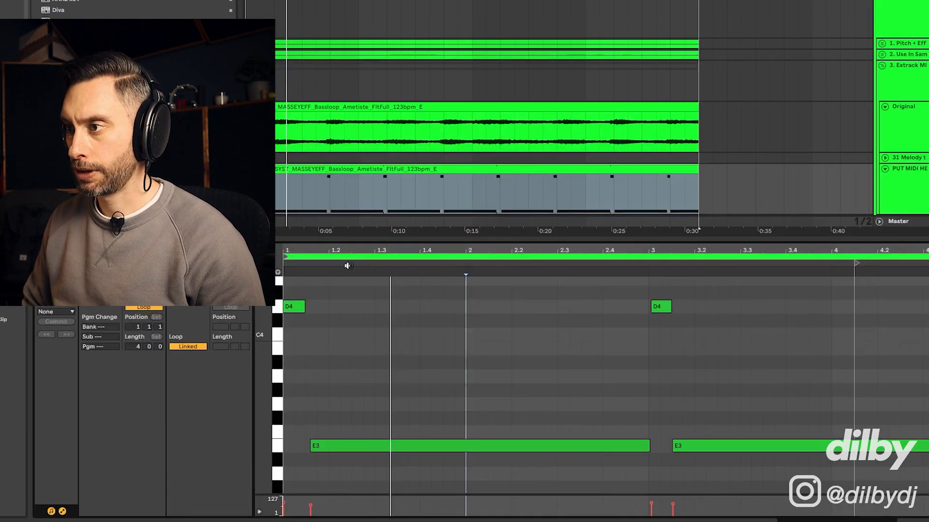
key("ctrl+d")
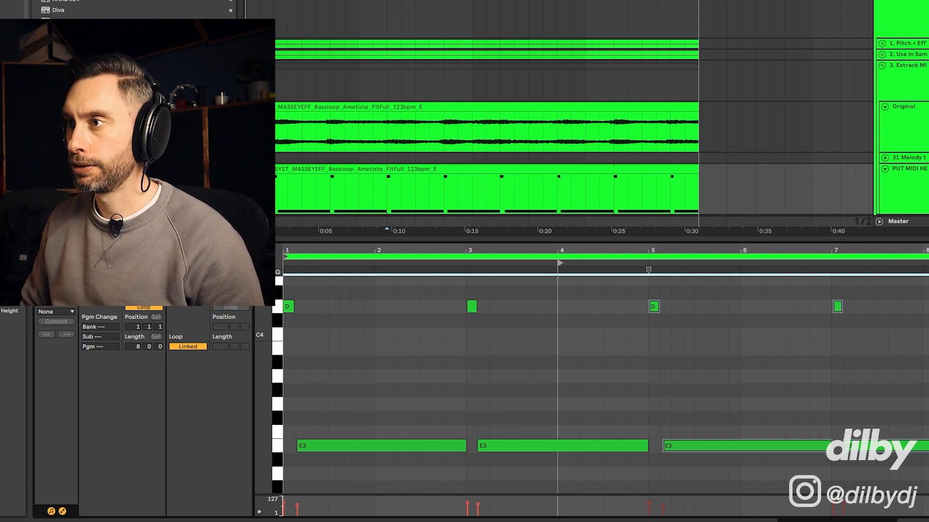
Move the E3s and the D4s after the first one earlier so the E3s start on bars 1, 3, 5 and 7, removing the first D4
left_click_drag(409, 274, 824, 307)
left_click(836, 307)
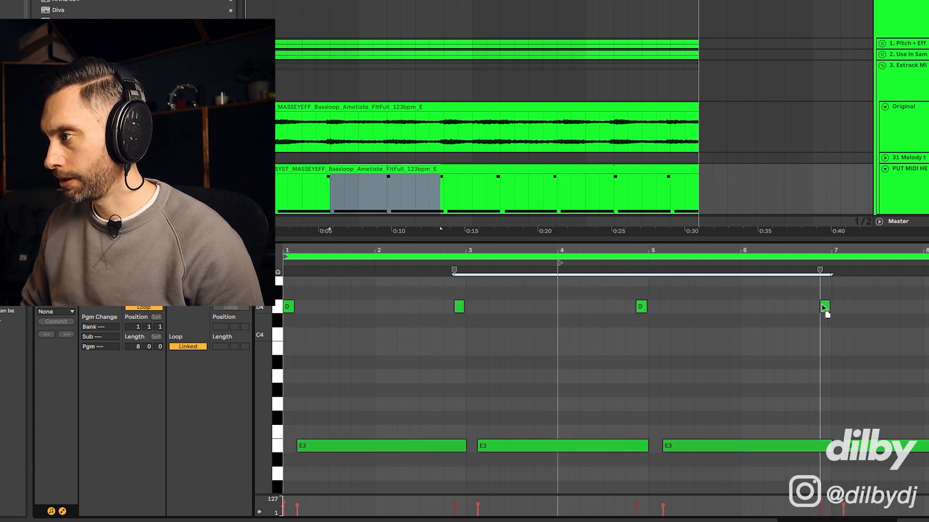
left_click_drag(385, 419, 860, 457)
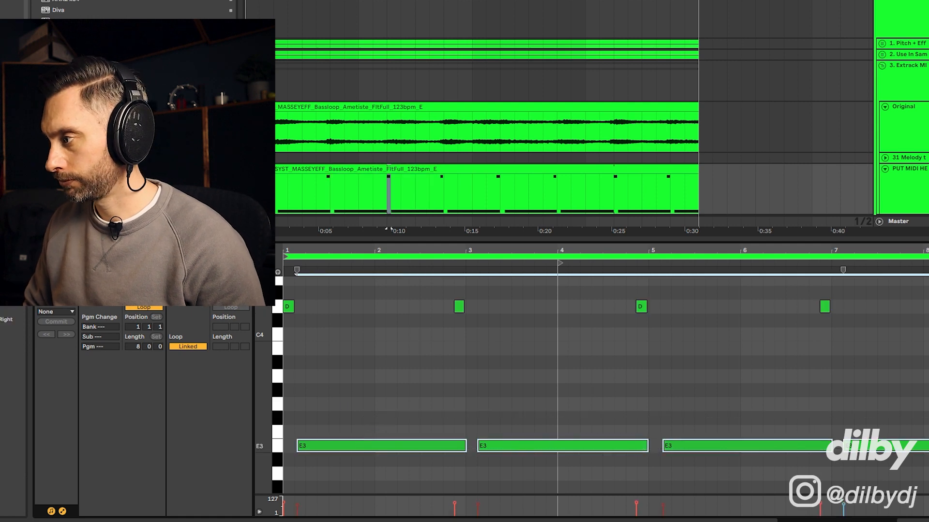
mouse_move(924, 447)
left_mouse_down()
mouse_move(896, 450)
mouse_move(926, 455)
left_mouse_up()
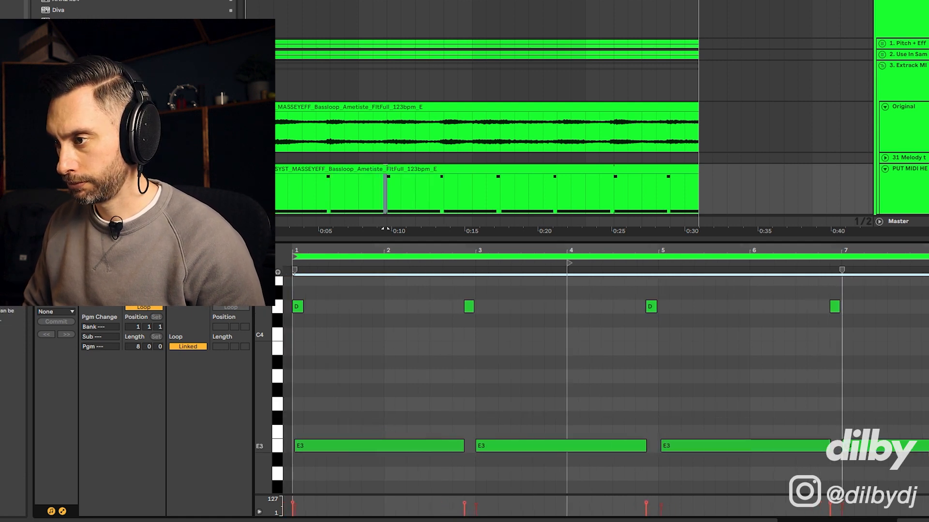
left_click(296, 308)
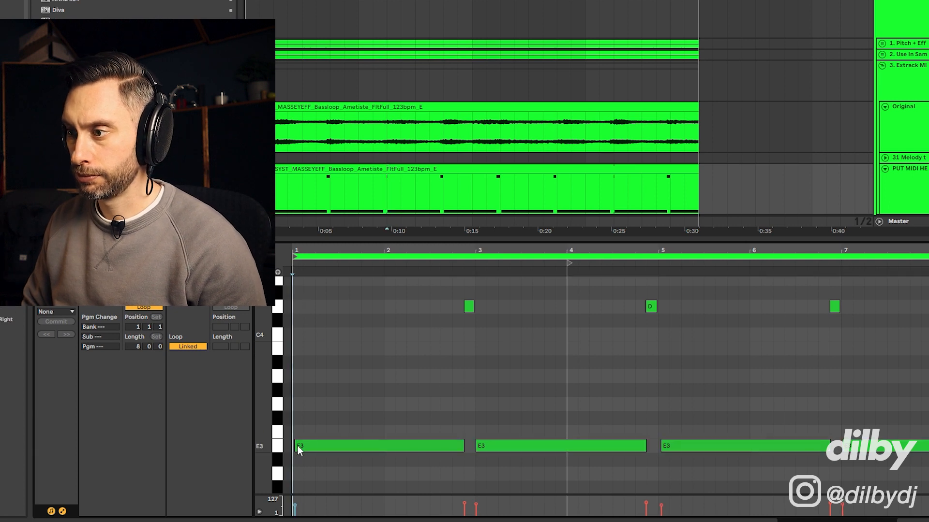
left_click_drag(297, 445, 294, 448)
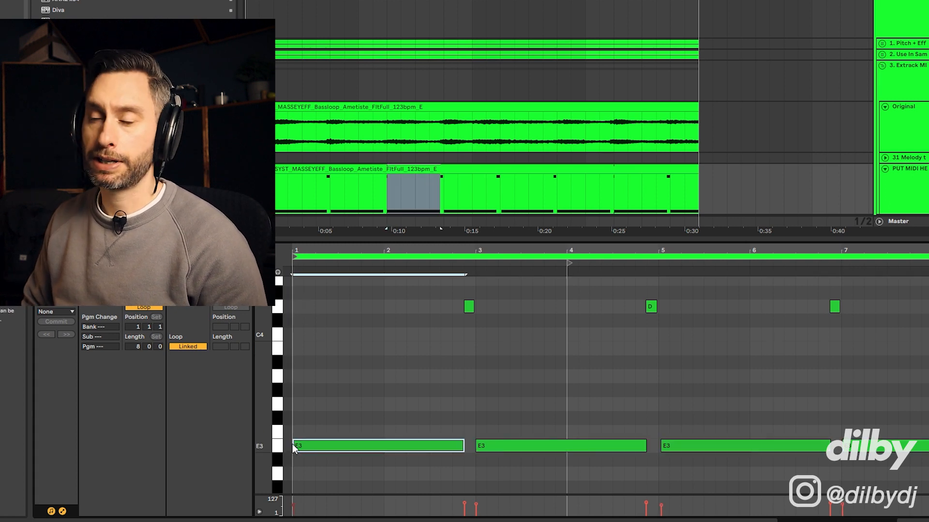
Align the clip's start marker with bar 1 and shorten its loop to 4 bars
left_click(294, 264)
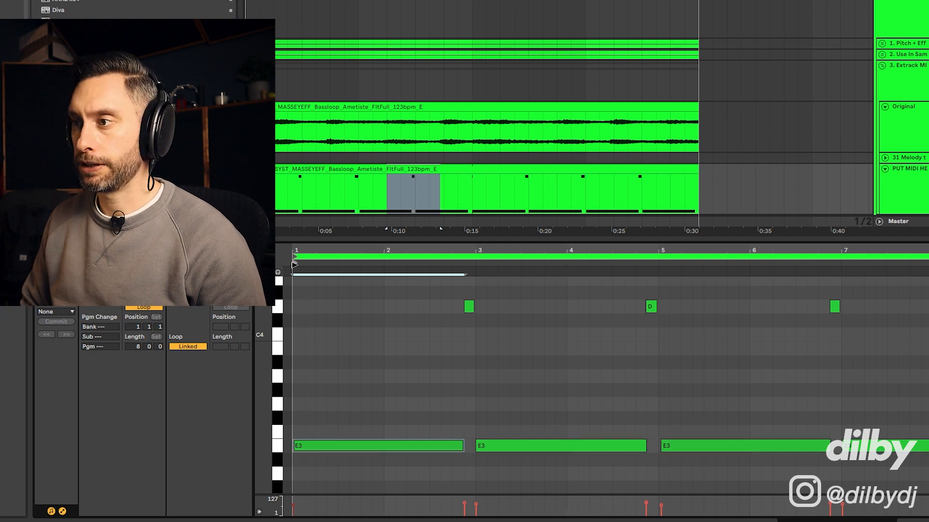
left_click_drag(928, 261, 660, 261)
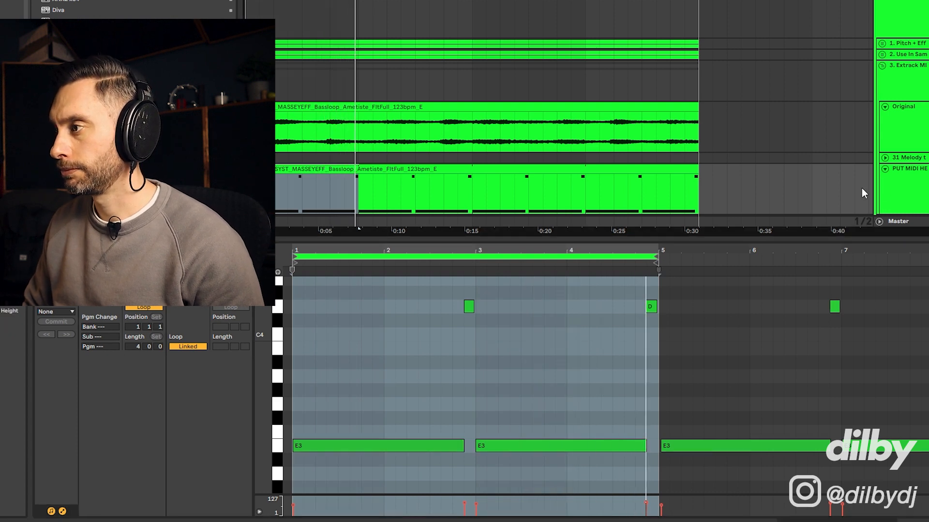
Reopen the track's devices, set the synth's Wave Offset to 60 and raise the EQ Eight low cut to 194 Hz during playback
double_click(905, 170)
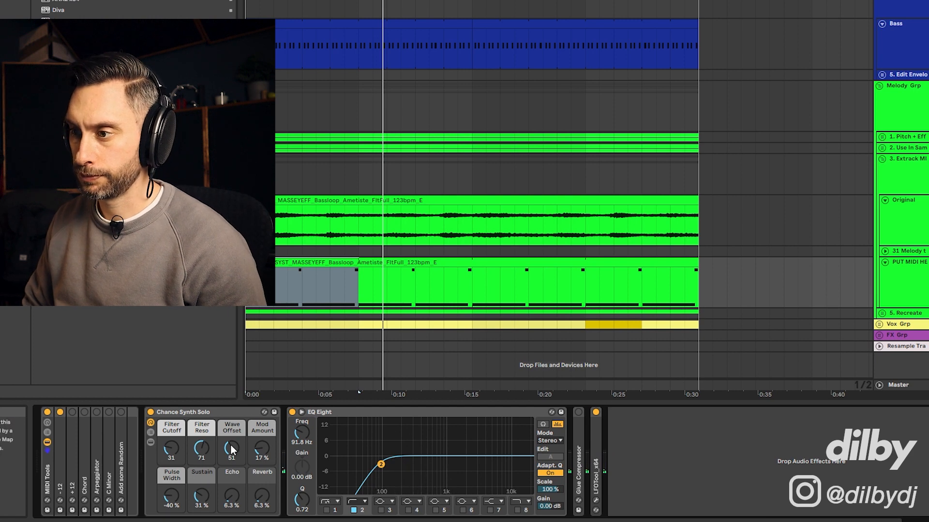
key("space")
left_click_drag(231, 447, 230, 439)
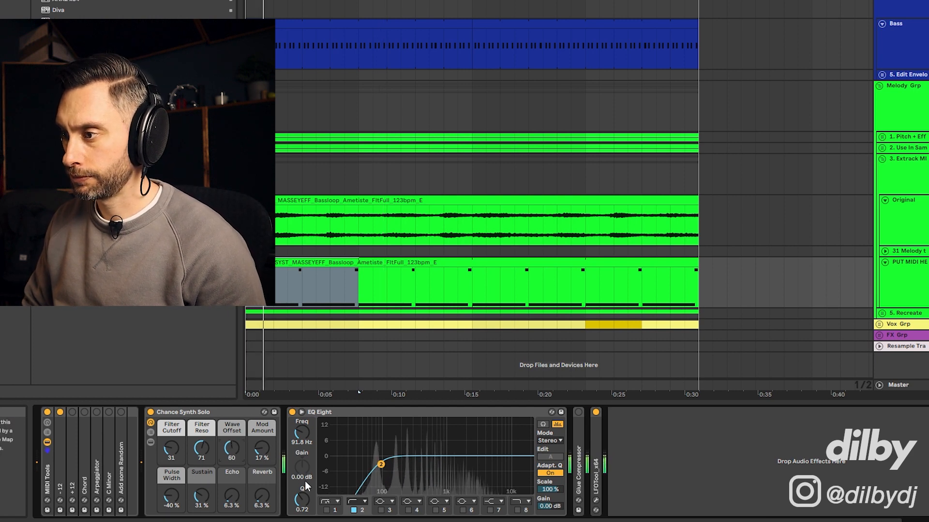
left_click_drag(373, 471, 392, 469)
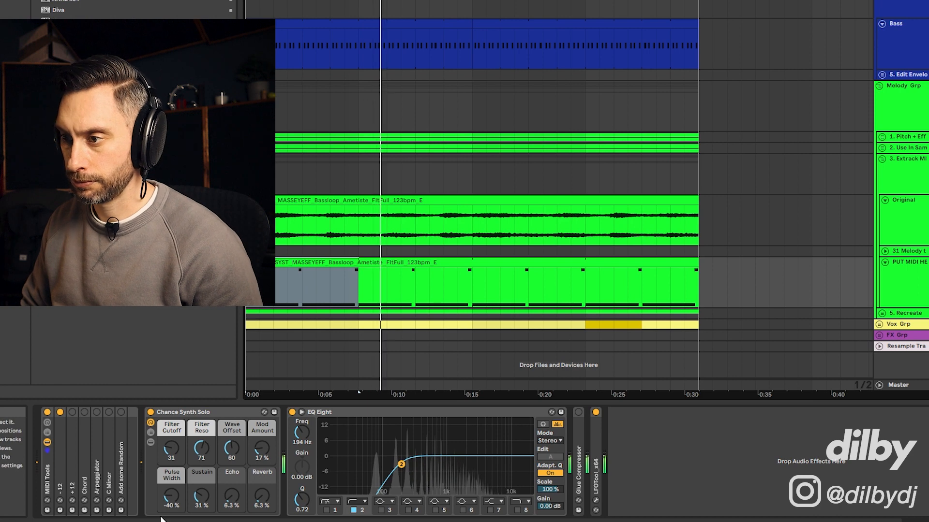
Set the synth's Filter Cutoff to 46, Filter Reso 77, Wave Offset 33, Mod Amount 26%, Pulse Width -9.6%, Sustain 7.9% and Echo 31%
left_click_drag(236, 498, 205, 512)
left_click_drag(215, 450, 179, 443)
left_click_drag(182, 493, 181, 486)
left_click_drag(232, 448, 261, 445)
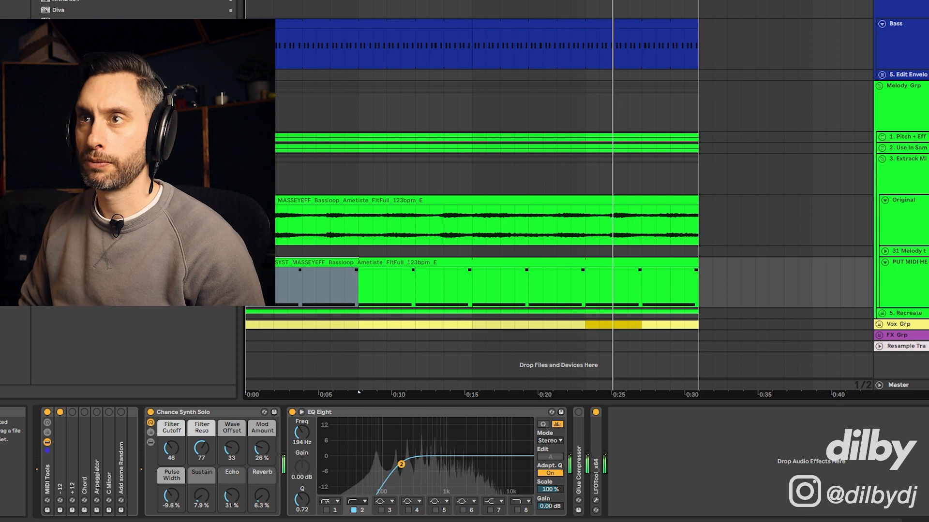
key("space")
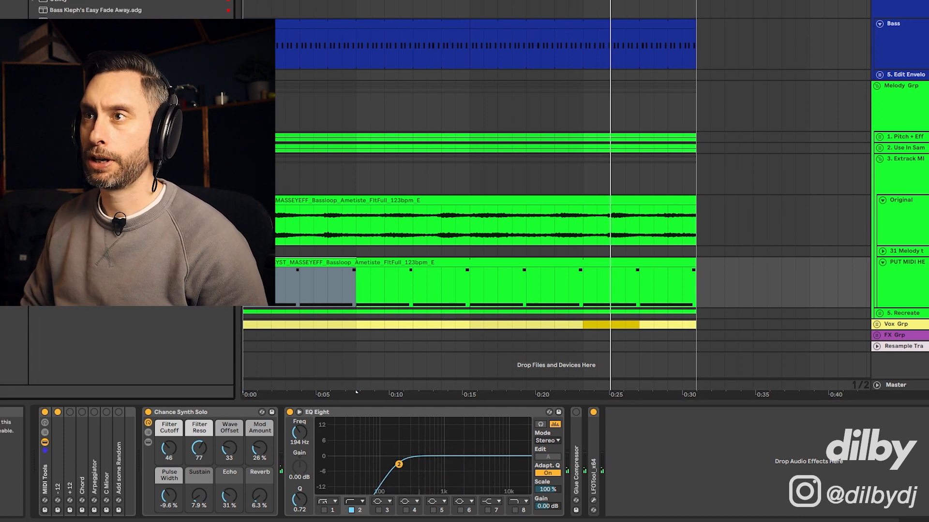
Add an Auto Filter after LFOTool, lower its low-pass frequency to 986 Hz and play the result
left_click_drag(53, 2, 881, 292)
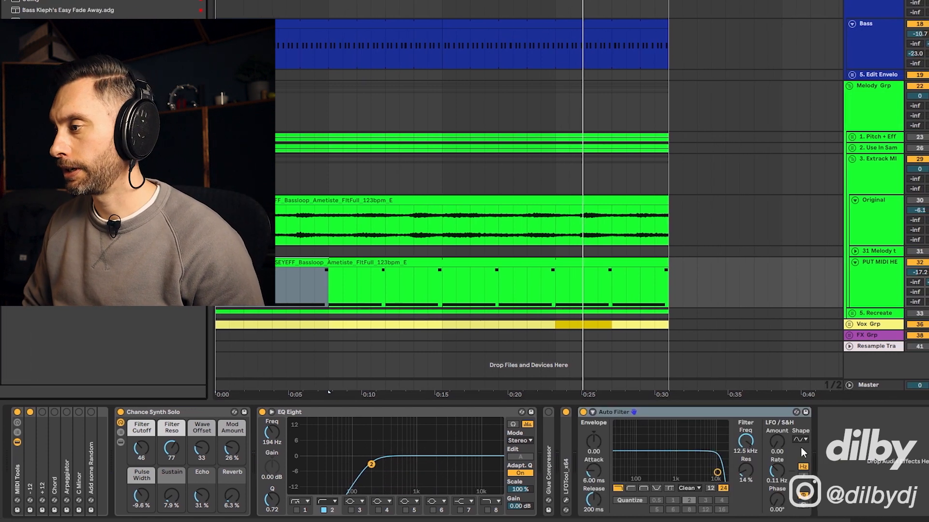
left_click_drag(742, 442, 741, 464)
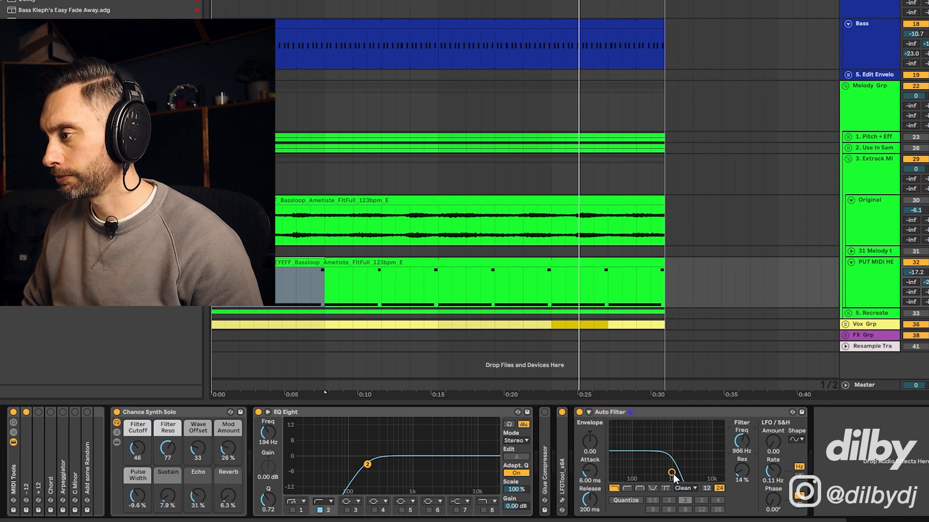
key("space")
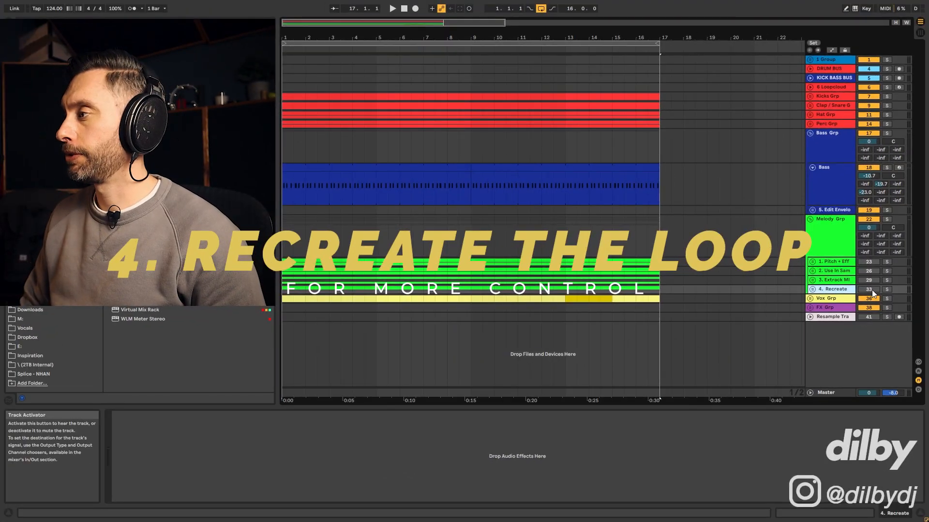
Activate and unfold the 4. Recreate group, enable the 200 Hz low cut in the Original track's EQ Eight and solo that track
left_click(812, 289)
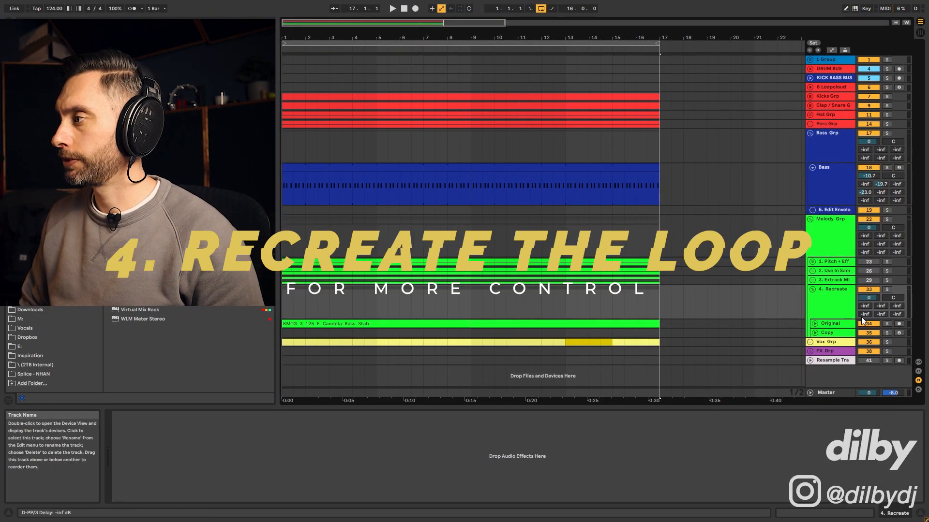
left_click(522, 325)
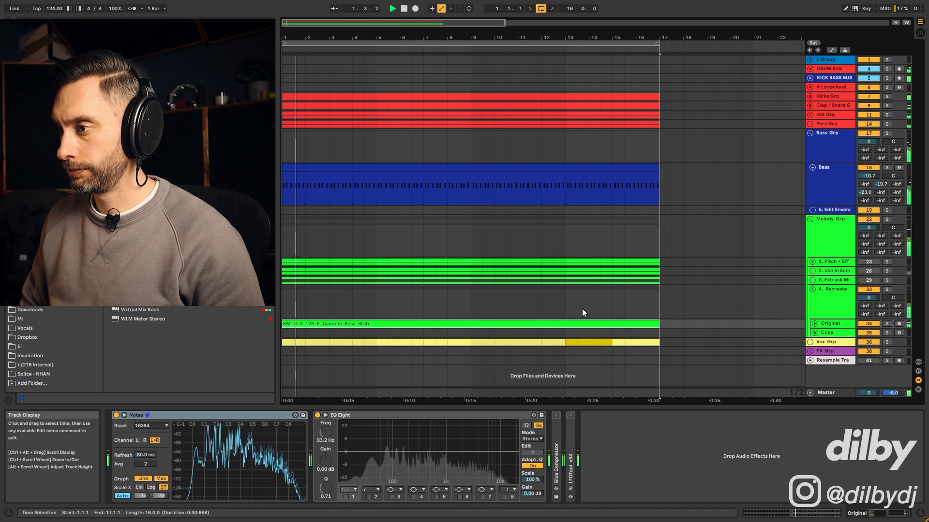
left_click(369, 496)
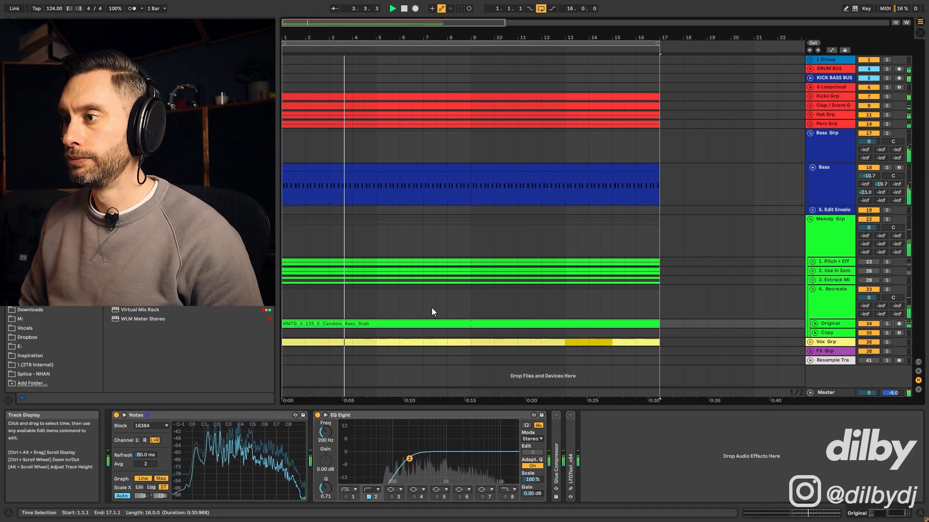
left_click(886, 324)
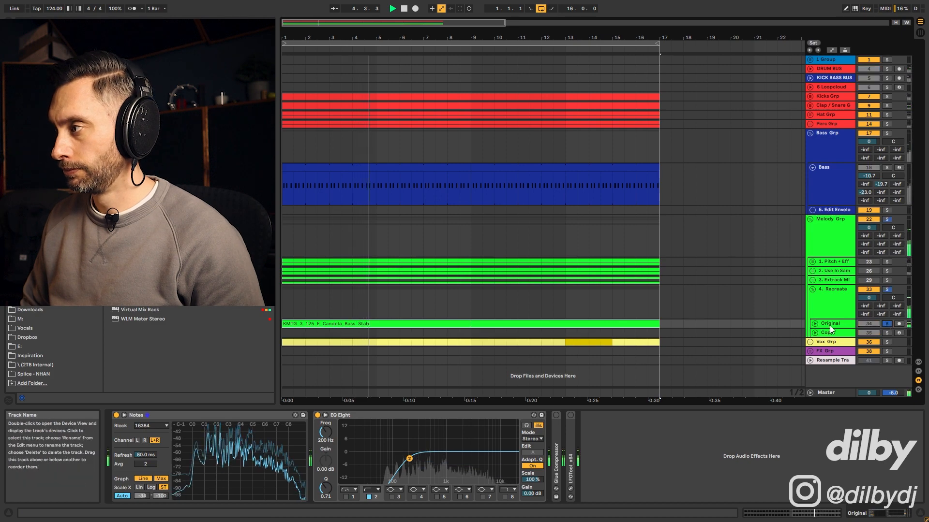
Unfold the Original track and enlarge its spectrum analyser to read the root note of the bass stab
left_click(814, 323)
scroll(387, 273, "down", 2)
key("space")
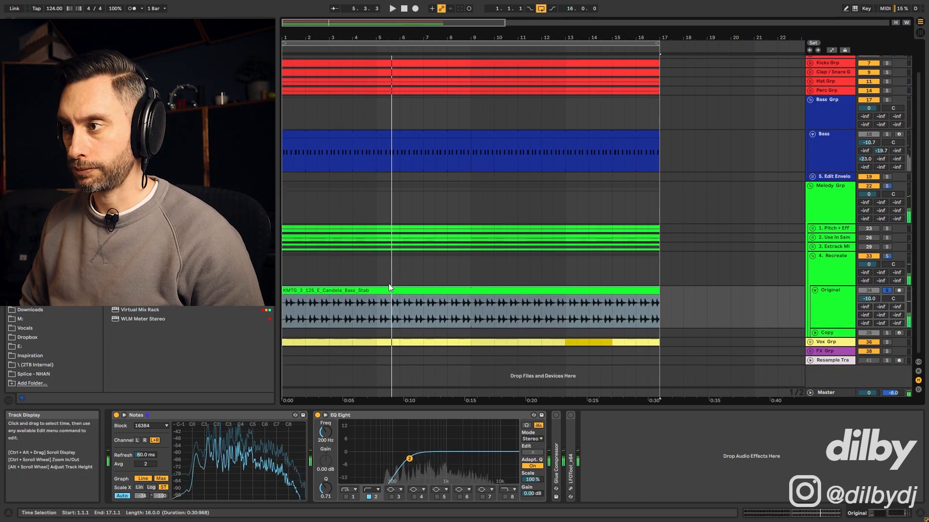
left_click(386, 290)
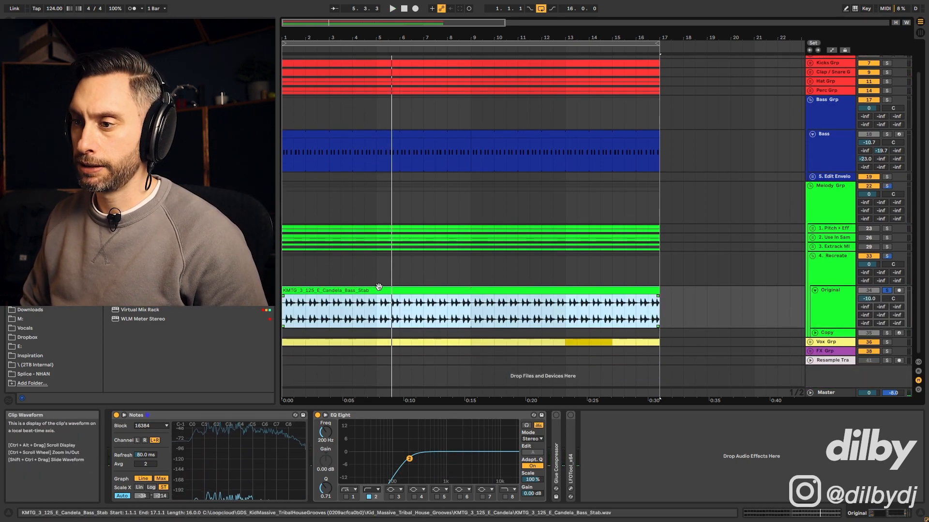
left_click(125, 416)
key("space")
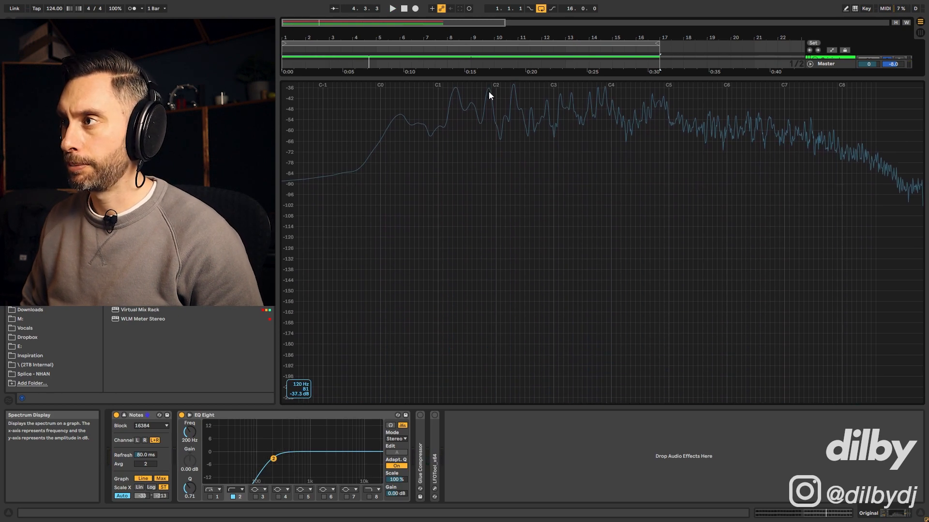
left_click(124, 415)
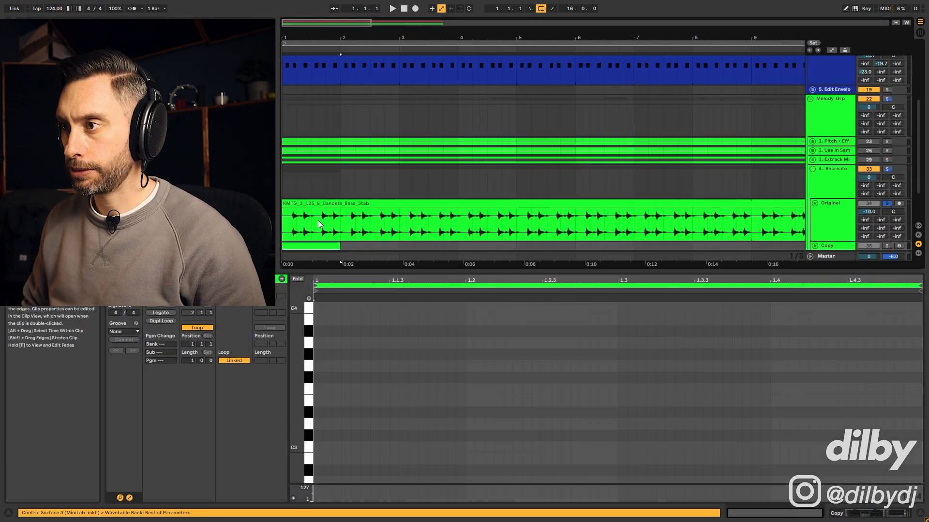
In the Copy track's one-bar MIDI clip, place E3 notes at 1.1.4 and 1.2.3 and duplicate the two-beat loop to fill the bar
scroll(491, 205, "up", 3)
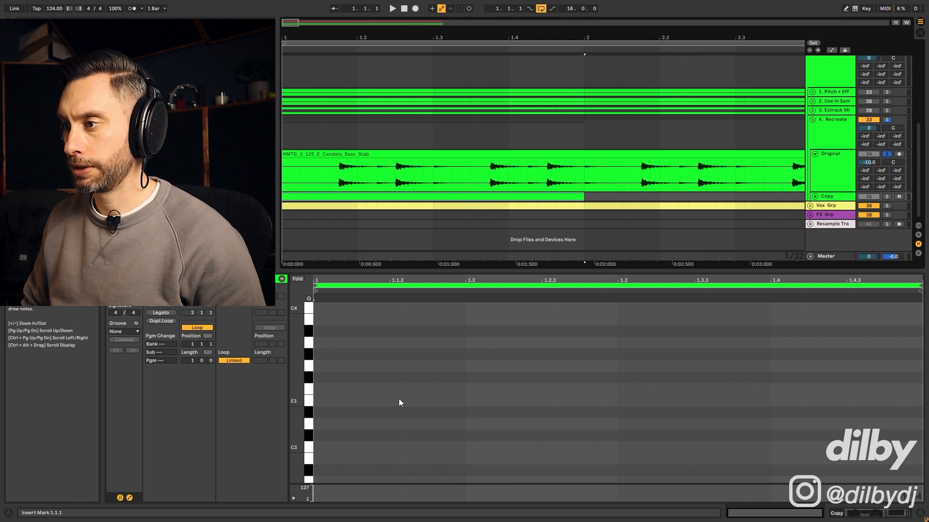
double_click(445, 400)
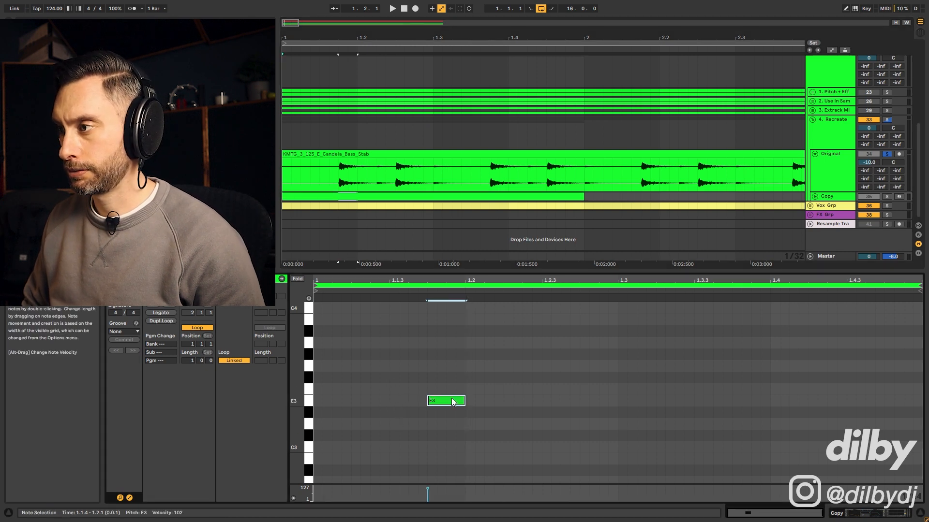
left_click_drag(453, 401, 538, 402)
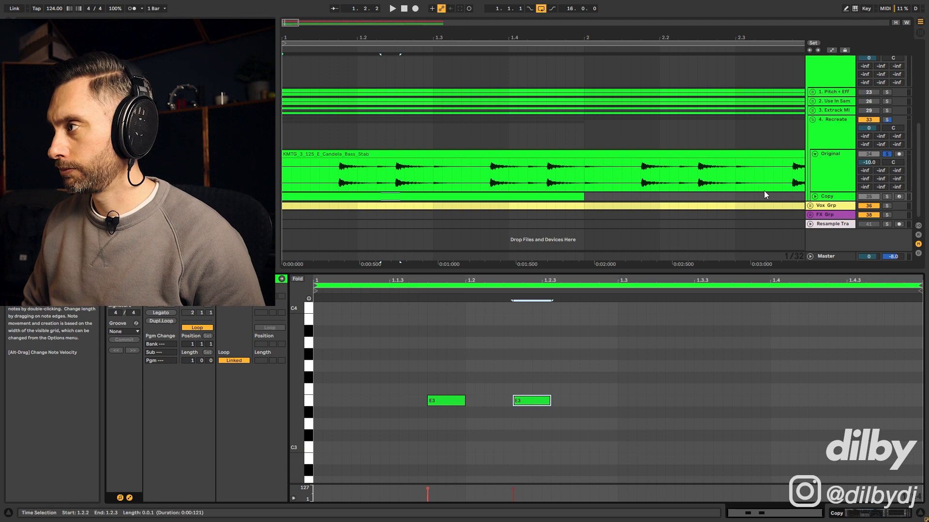
left_click(814, 197)
scroll(404, 188, "down", 2)
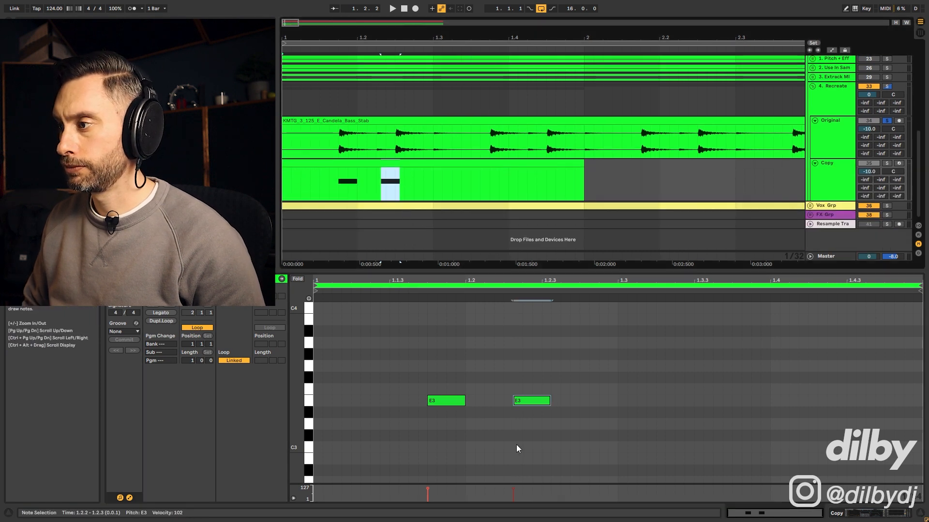
left_click_drag(528, 402, 556, 409)
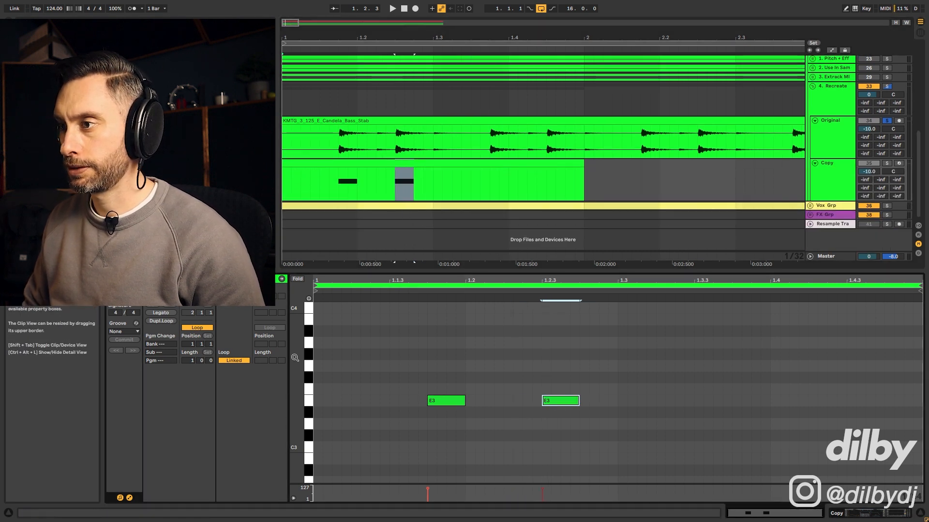
left_click_drag(920, 285, 618, 285)
left_click(161, 321)
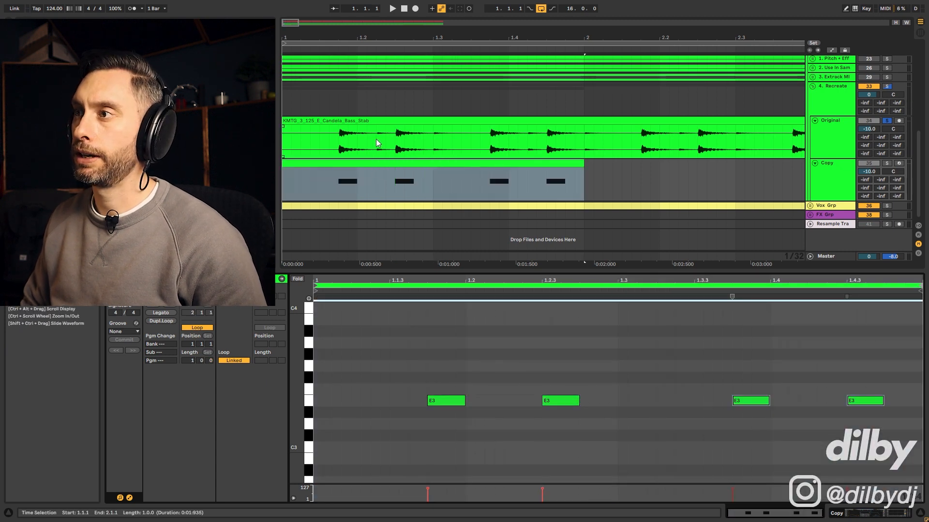
Add a Delay after the Copy track's Wavetable, with both sides synced to 2 sixteenths, Feedback at 32% and Dry/Wet at 23%
left_click_drag(341, 148, 375, 145)
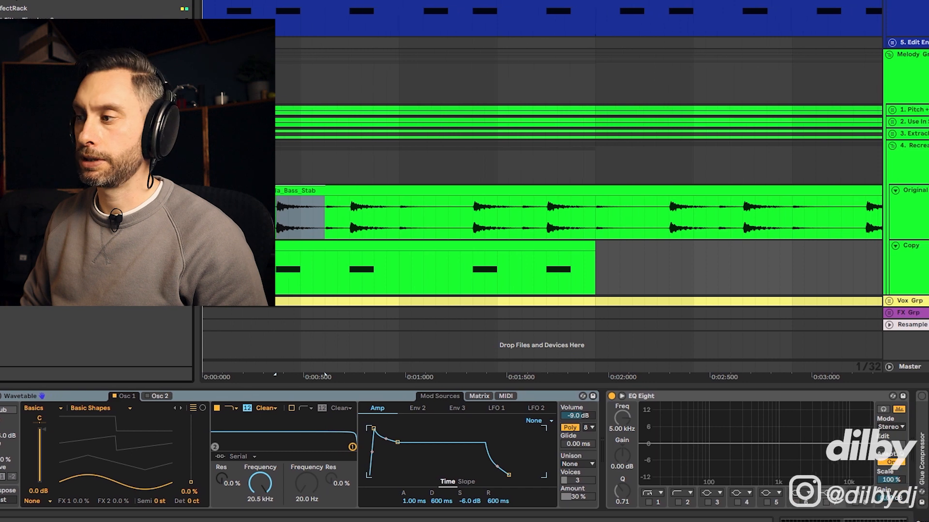
left_click_drag(546, 447, 547, 448)
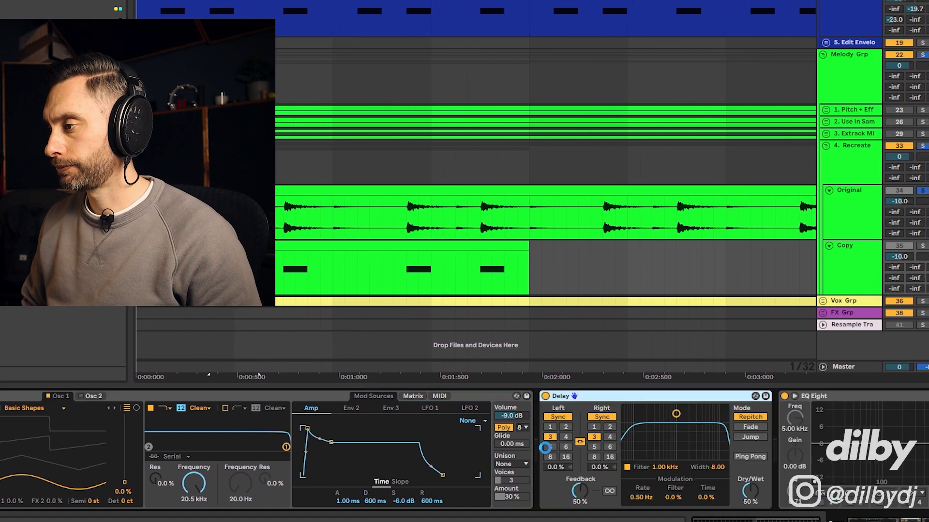
left_click_drag(579, 491, 578, 494)
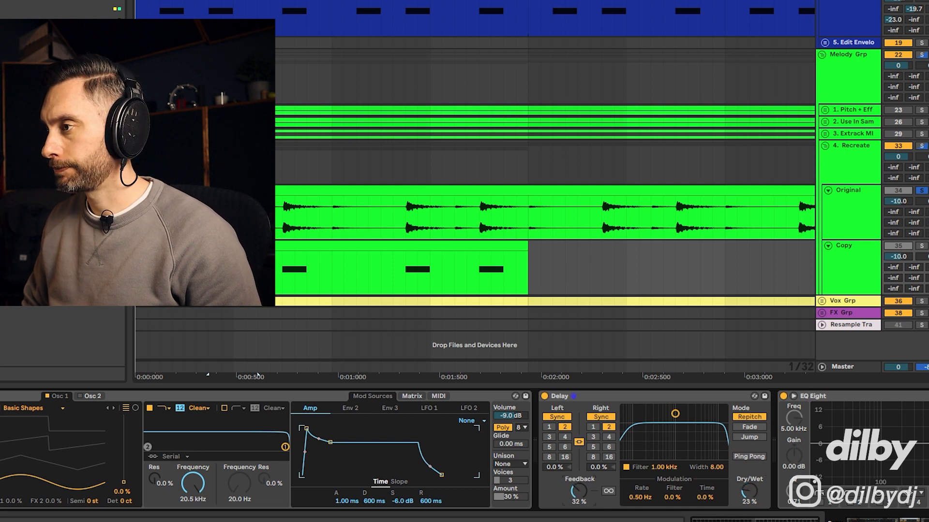
Play the Copy track, lower the Delay's Feedback to 20% and set its filter to 1.55 kHz with a width of 5.31
key("space")
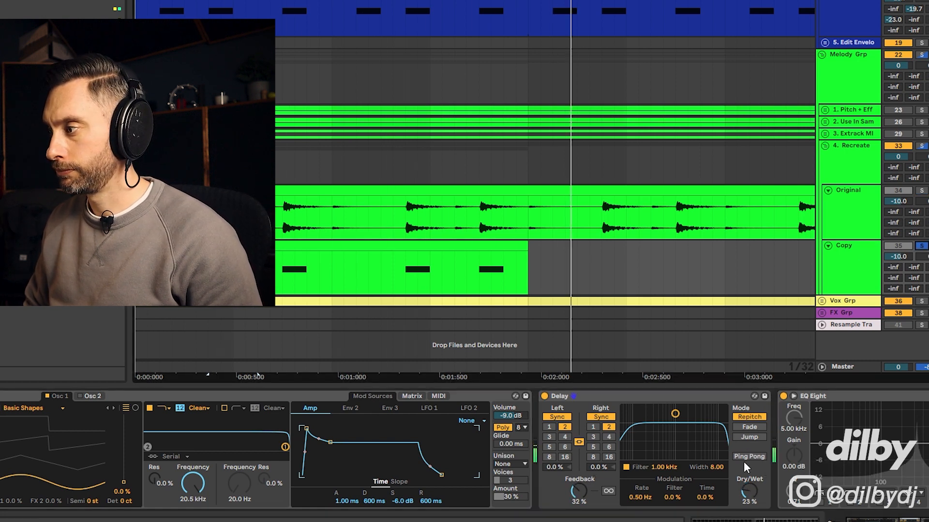
left_click_drag(578, 490, 578, 503)
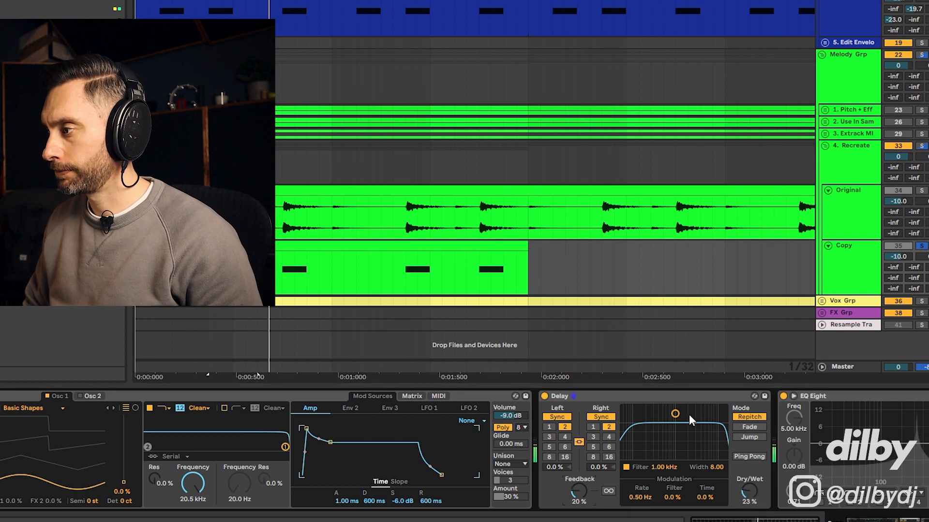
left_click_drag(676, 414, 683, 429)
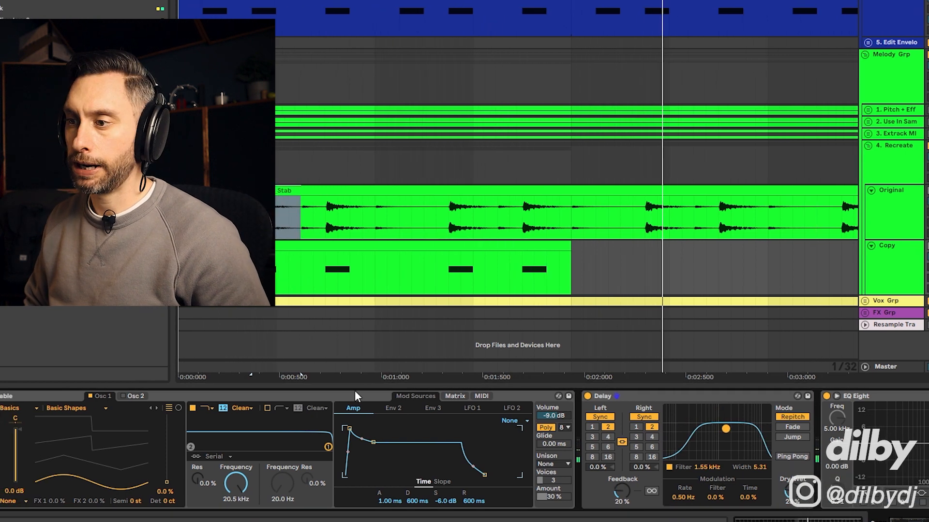
Set Wavetable's Osc 1 wave position to 68% and enable Osc 2 with its wave position at 67%
left_click_drag(168, 438, 168, 424)
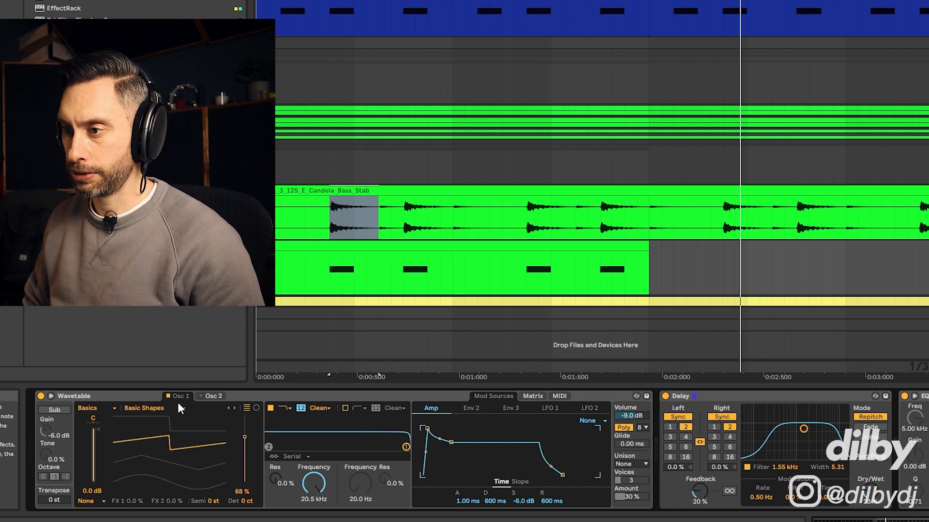
left_click(216, 398)
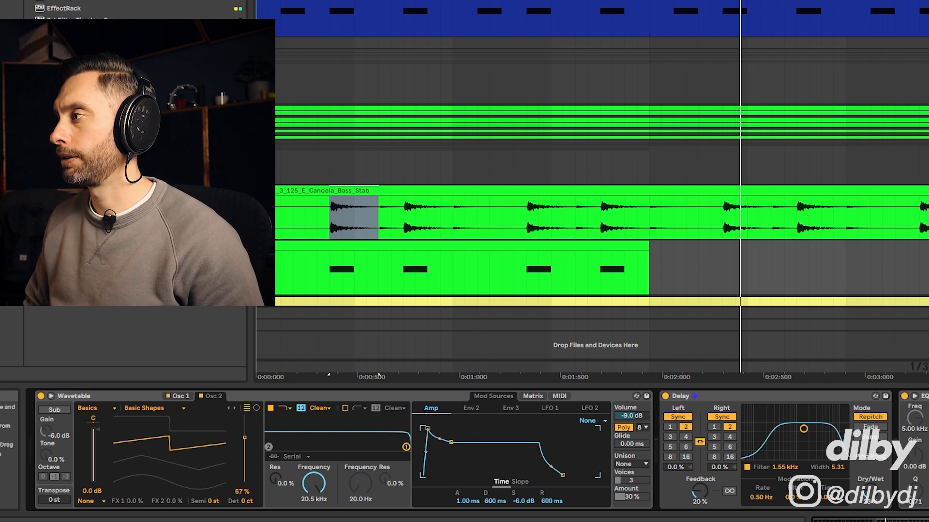
Play the Original loop and examine the lowest peaks in its Notes spectrum
left_click(925, 213)
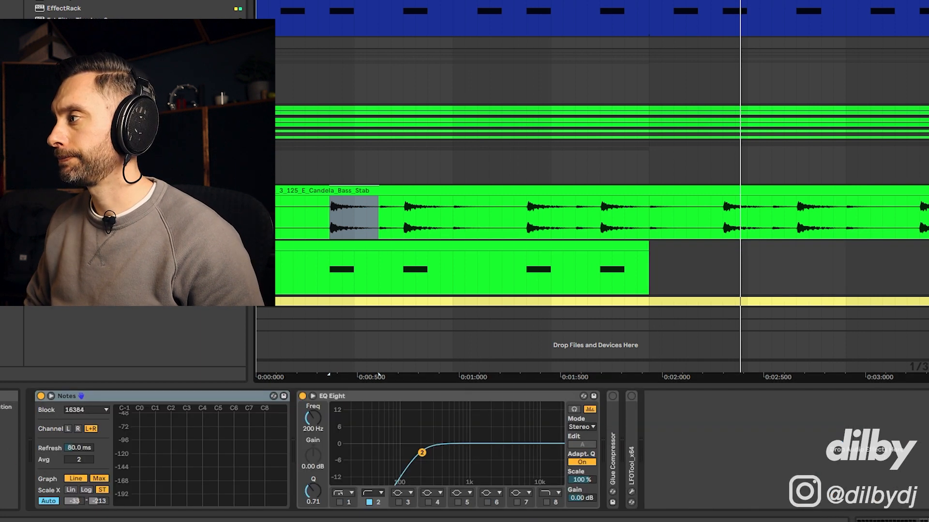
key("space")
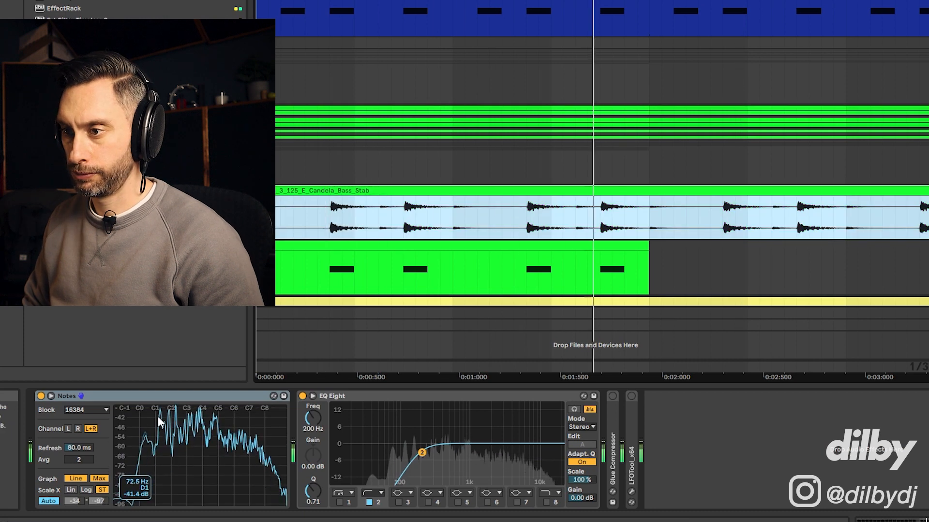
key("space")
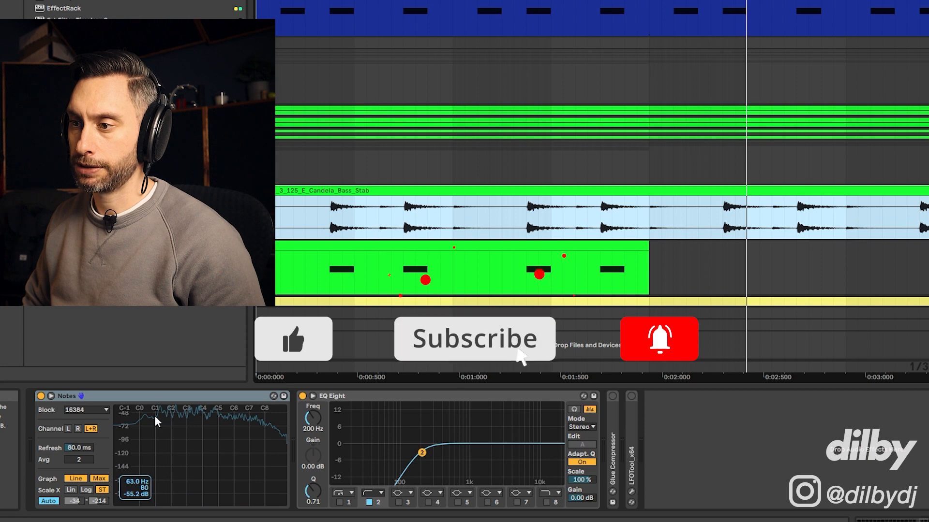
Transpose Osc 1 of the Copy track's Wavetable to -24 semitones and check its fundamental in the enlarged EQ Eight spectrum
left_click(474, 266)
key("space")
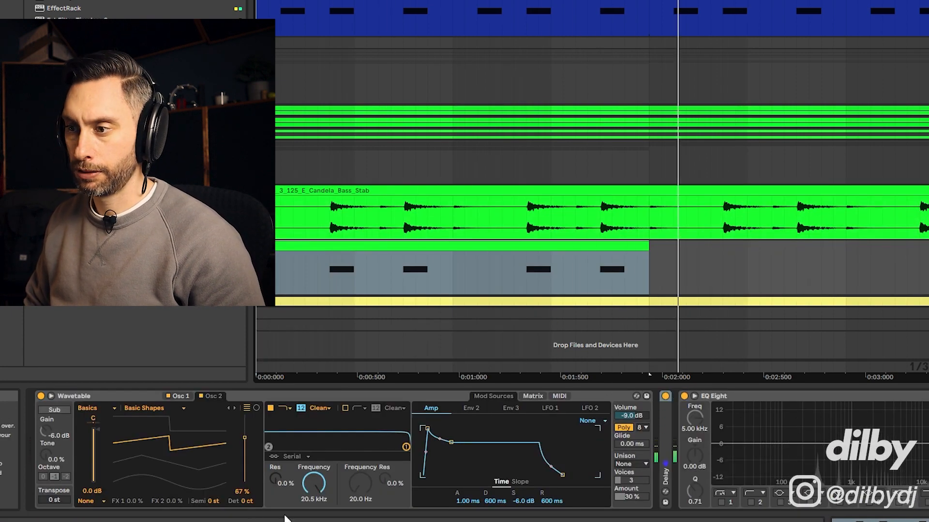
left_click(210, 501)
type("24")
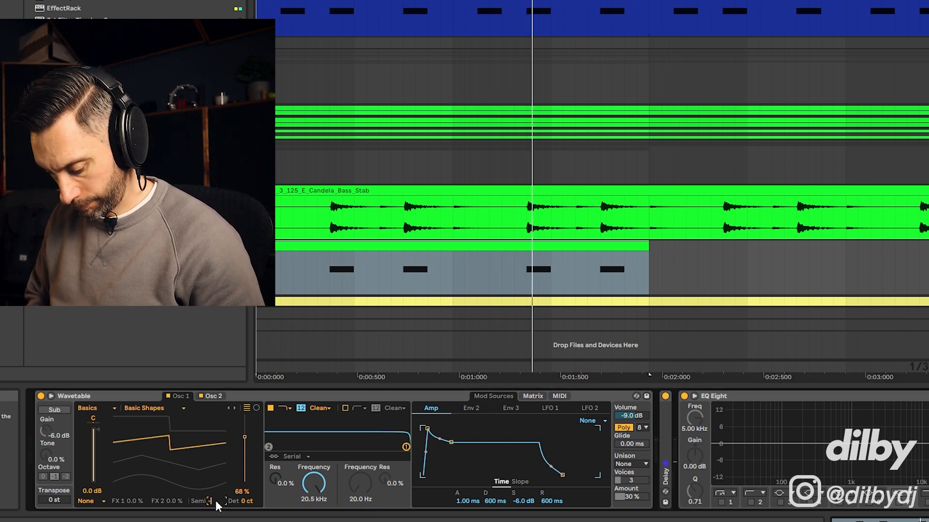
type("-24")
key("Return")
key("space")
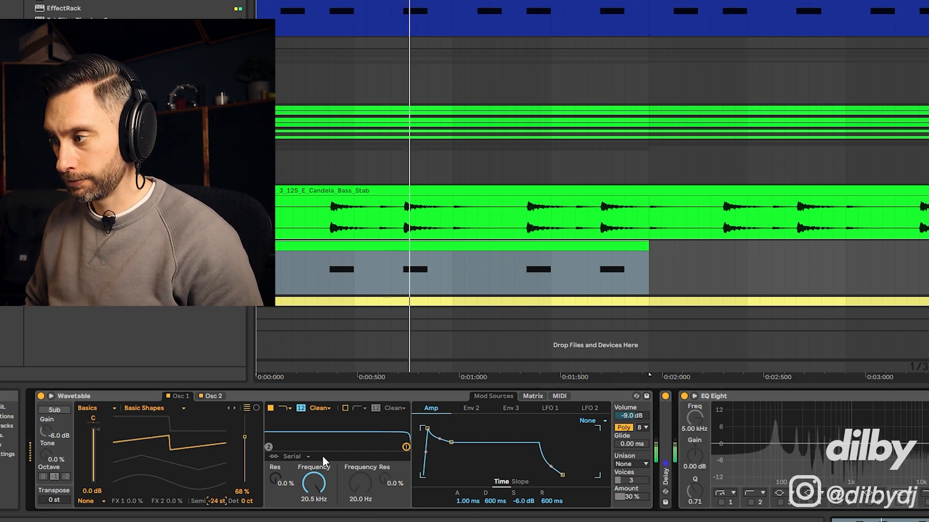
left_click(694, 396)
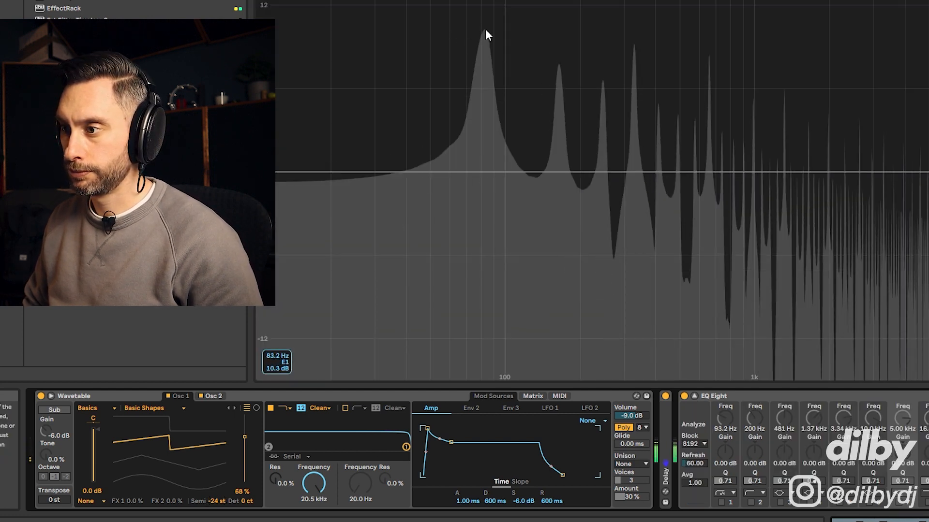
key("space")
Transpose Wavetable's Osc 2 to -17 semitones and play the clip to check the second peak
left_click(211, 396)
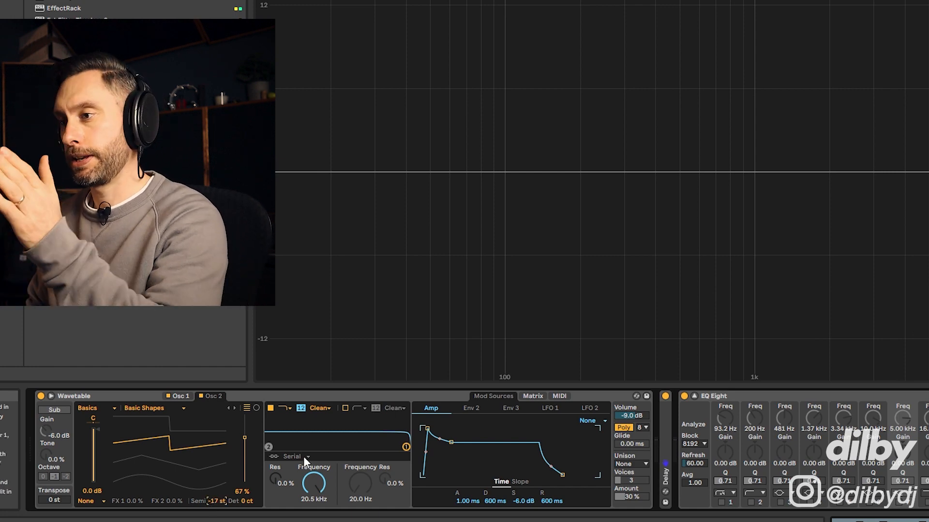
key("space")
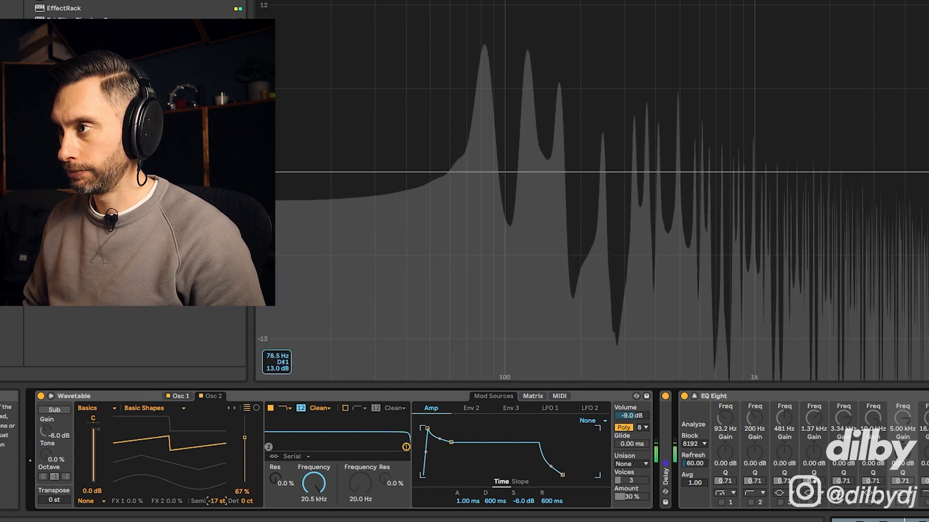
key("space")
Set Wavetable's first filter to 313 Hz with a 24 dB slope and modulate its frequency by 59 from Env 2
left_click(314, 484)
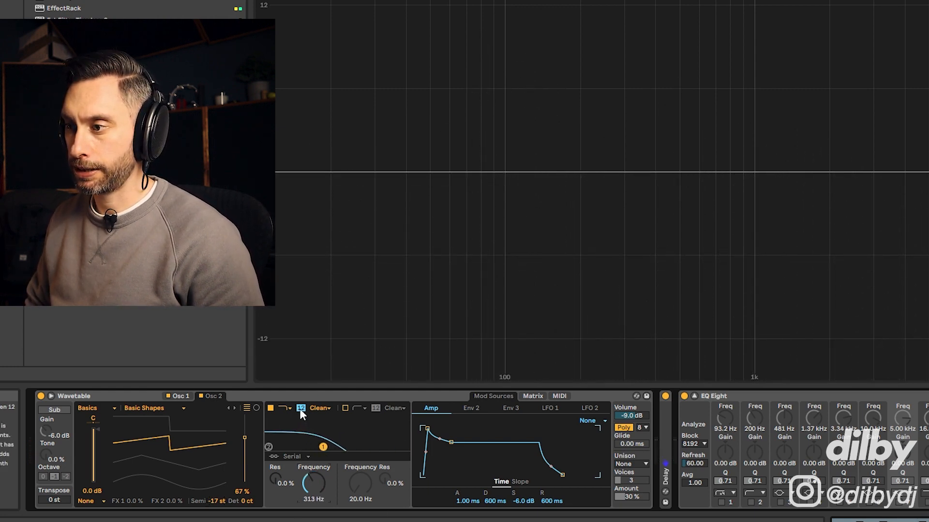
key("space")
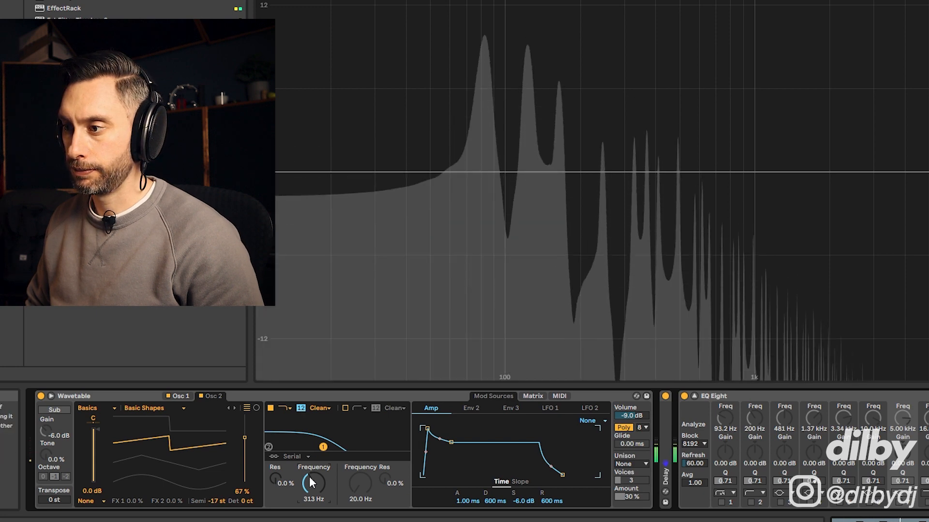
left_click(301, 408)
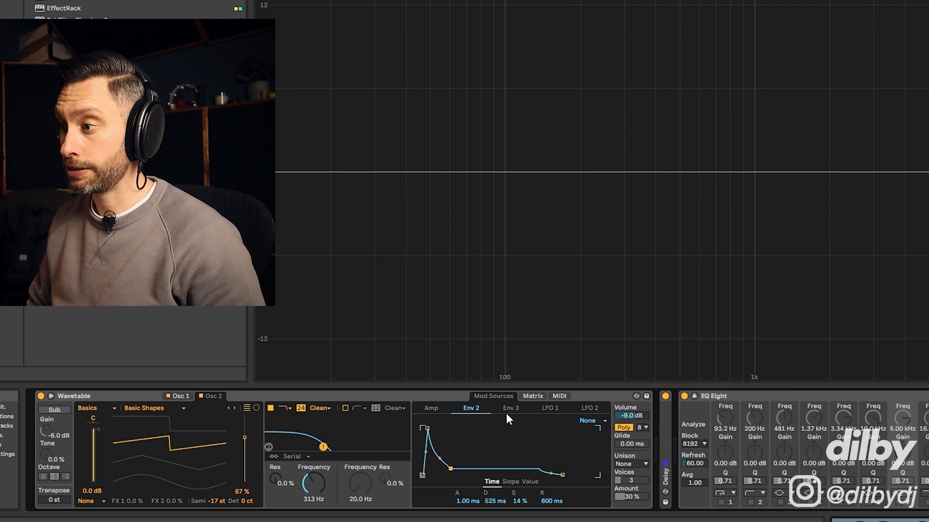
left_click(534, 397)
mouse_move(499, 461)
left_mouse_down()
mouse_move(499, 435)
mouse_move(501, 466)
left_mouse_up()
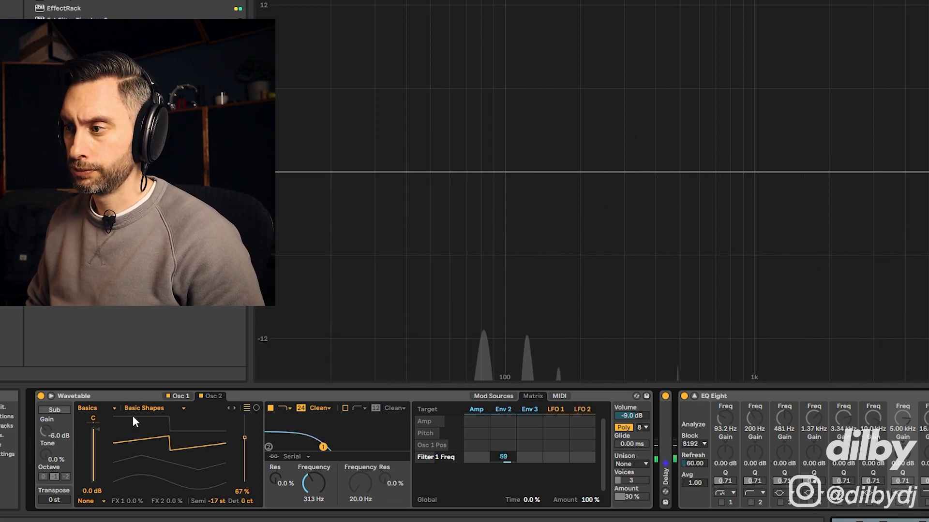
Switch Wavetable's first filter to PRD with 23% resonance and 7.50 dB drive, set it to 191 Hz, and reduce its Env 2 modulation to 56
left_click_drag(280, 478, 279, 467)
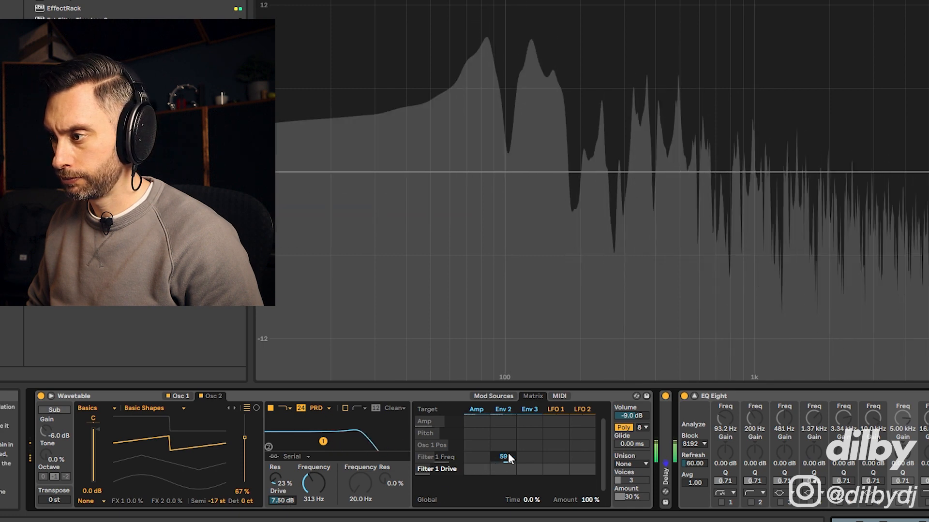
mouse_move(506, 456)
left_mouse_down()
mouse_move(506, 468)
mouse_move(504, 455)
left_mouse_up()
left_click_drag(310, 477, 310, 487)
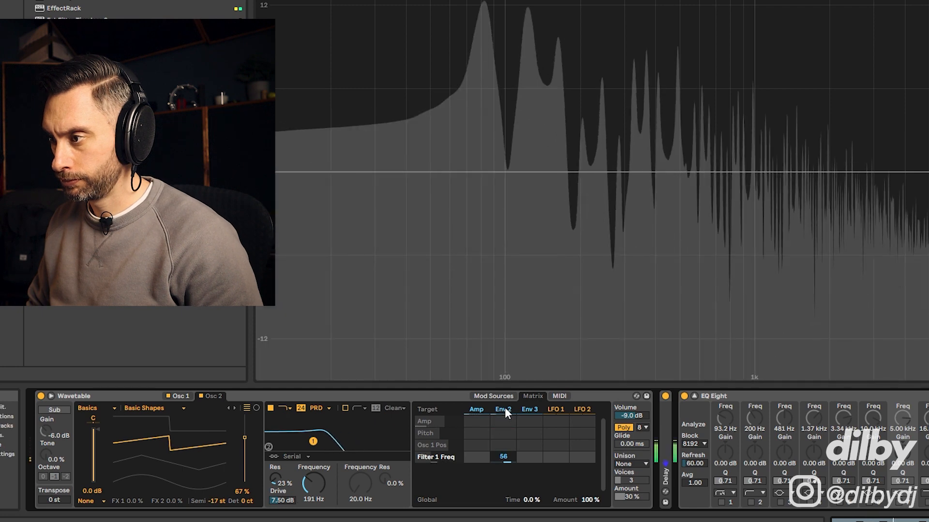
left_click(503, 409)
Shrink the enlarged EQ Eight display and enable its band 2 low cut at 200 Hz on the Copy track, playing the result
left_click(695, 396)
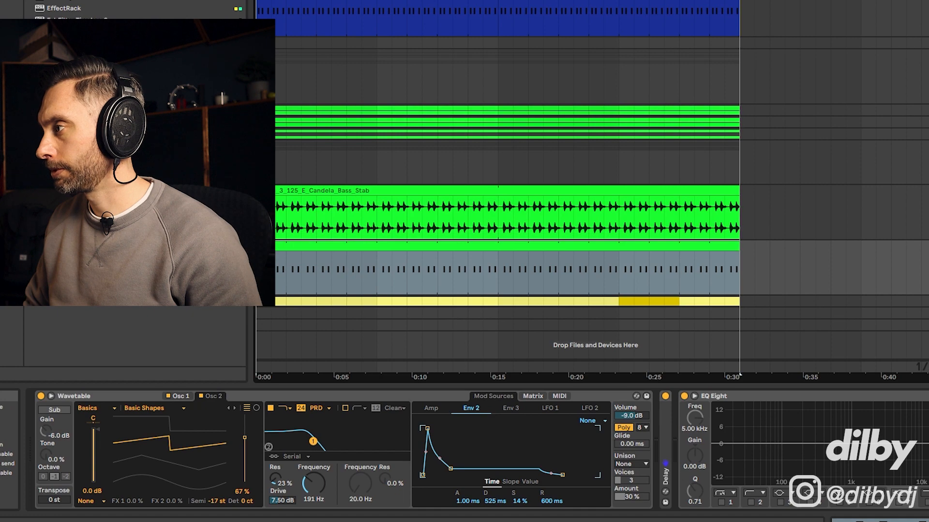
left_click(751, 502)
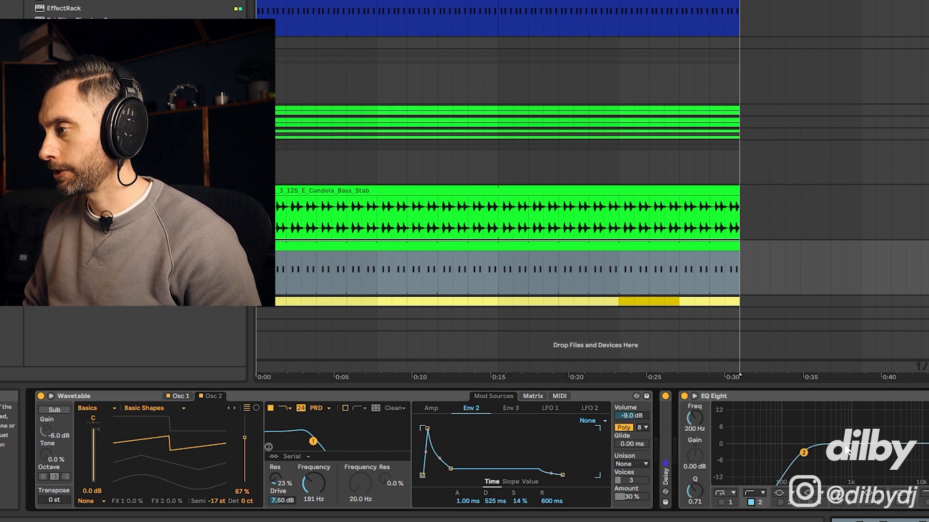
key("space")
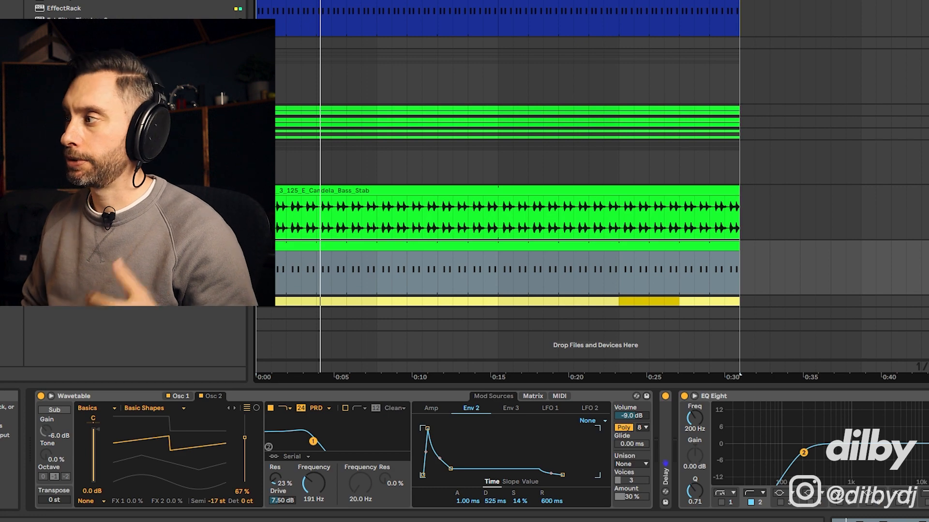
Play the recreated bass stab on the Copy track after selecting the Original clip for reference
left_click(531, 190)
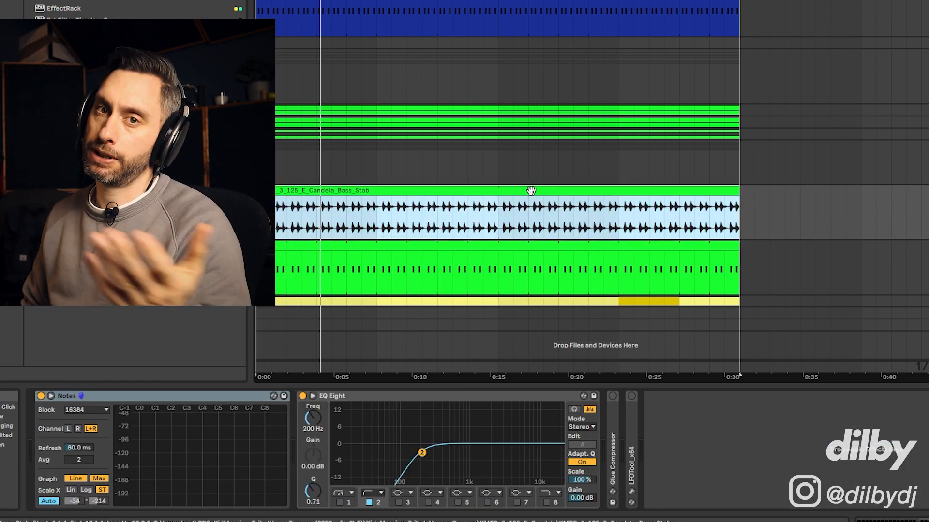
left_click(662, 273)
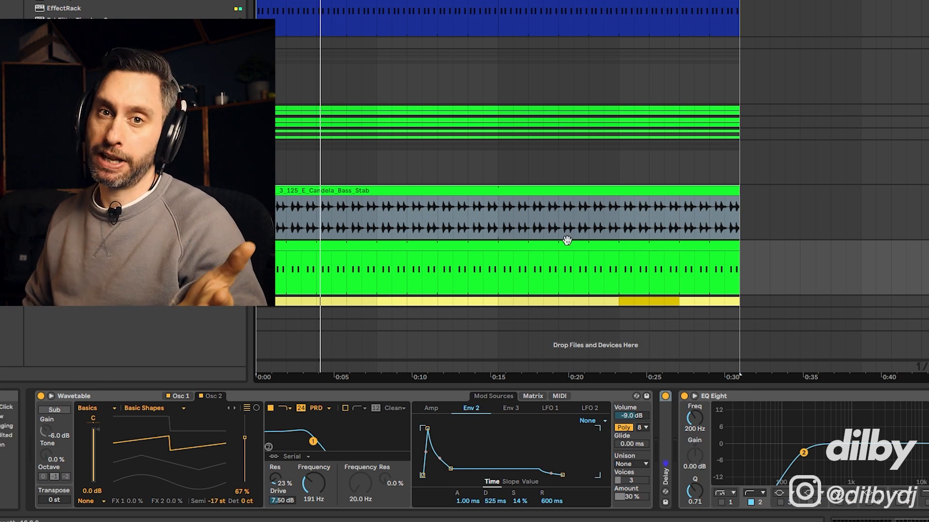
key("space")
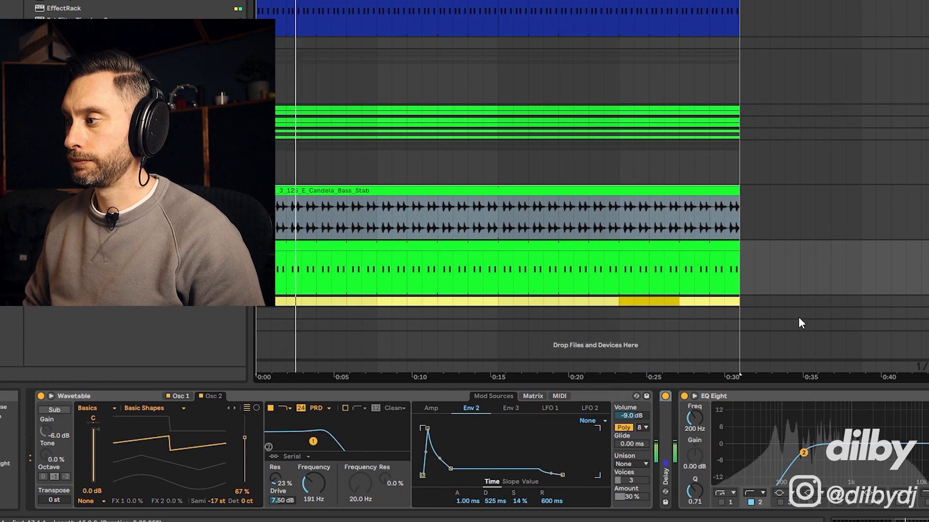
key("space")
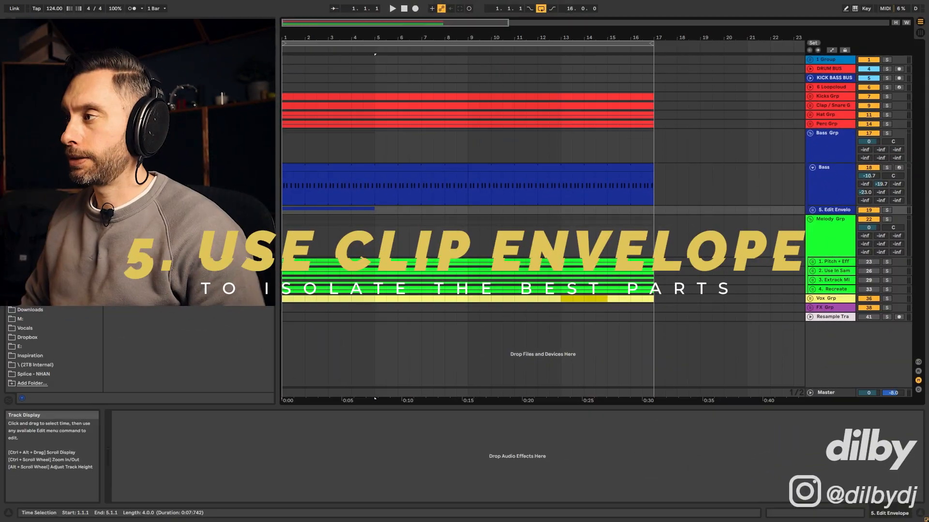
In the 5. Edit Envelope group, extend the Original track's RES_172_E_SynthBass_05 clip to bar 17 and set its gain to -5 dB
left_click(812, 210)
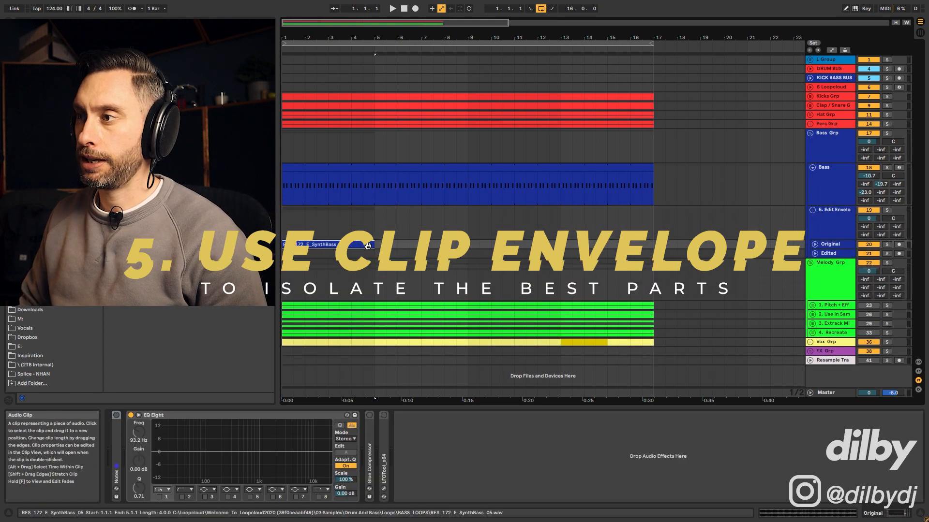
left_click_drag(375, 245, 653, 245)
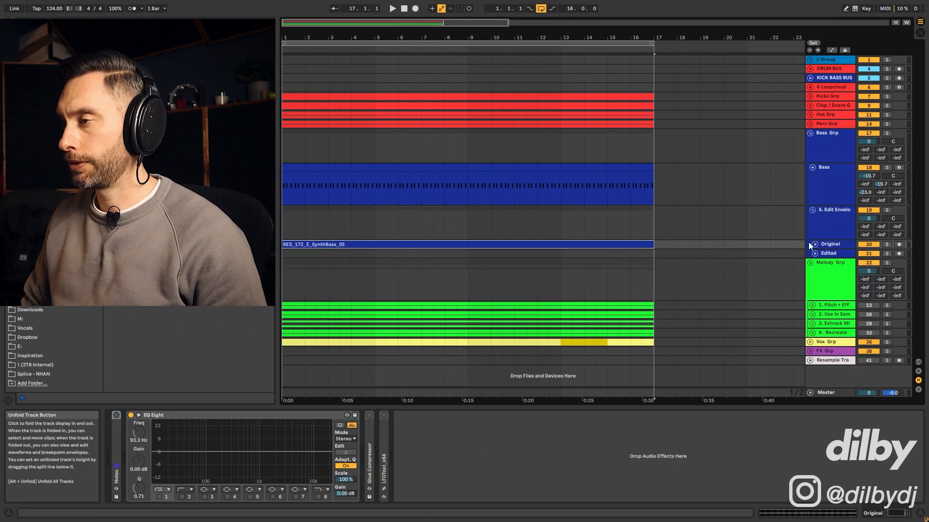
double_click(369, 245)
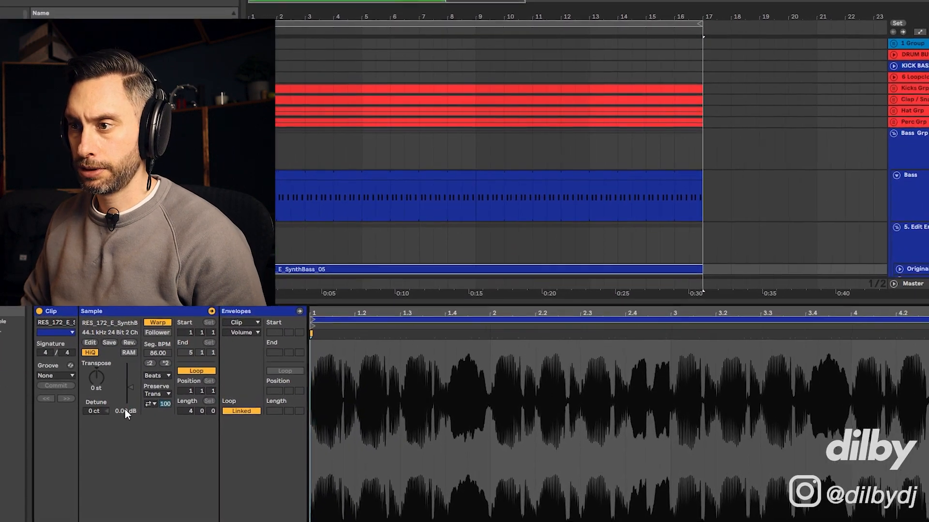
left_click(104, 429)
type("-5")
key("Return")
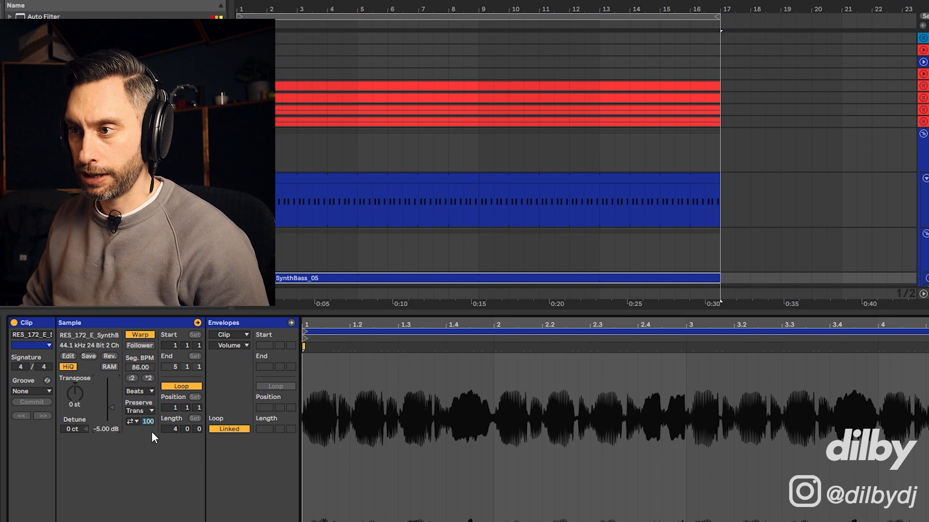
Double the synth bass clip's segment tempo to 172 BPM and set its warp mode to Complex during playback
left_click(149, 378)
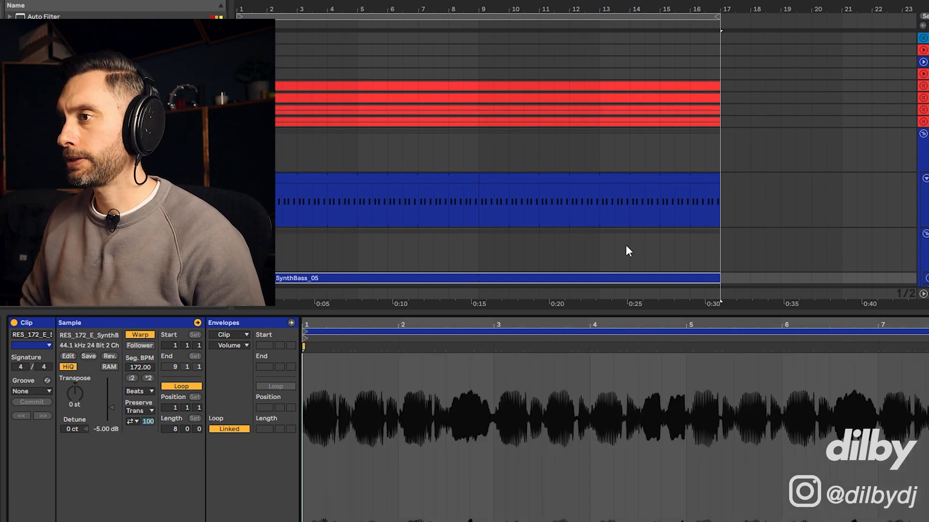
scroll(644, 245, "down", 3)
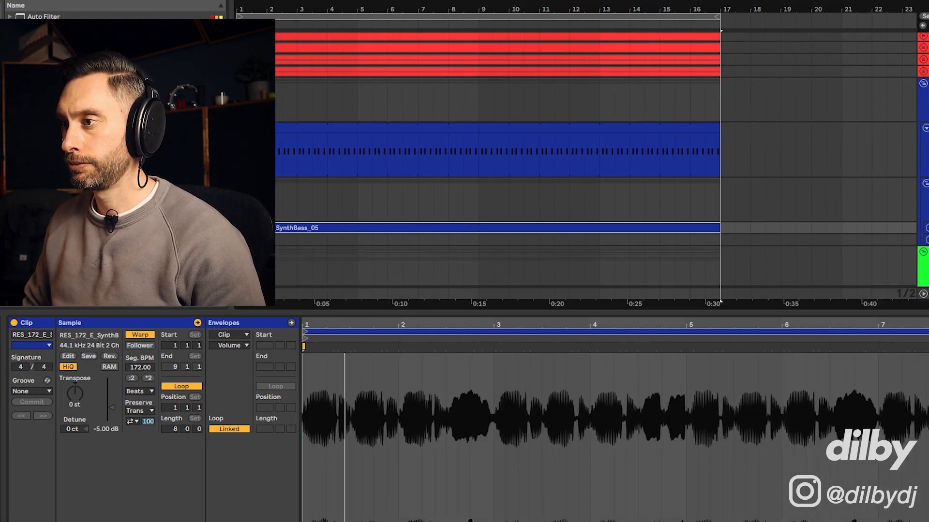
left_click(147, 392)
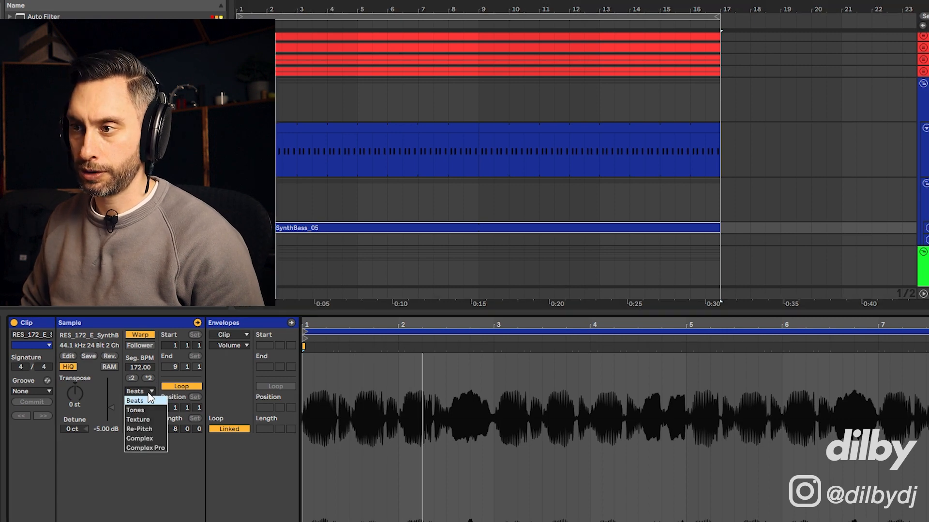
left_click(143, 440)
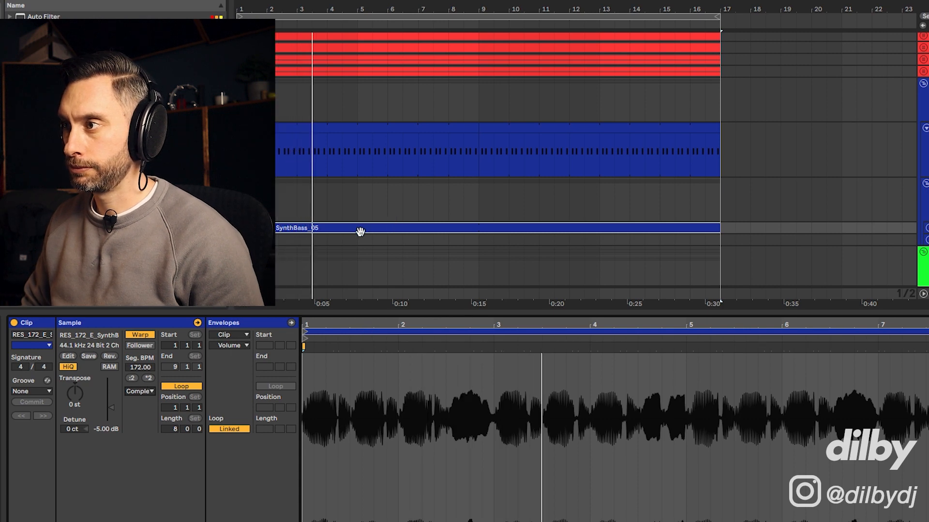
Copy the synth bass clip onto the Edited track and disable warping on the Original track's clip
left_click_drag(462, 231, 464, 245)
key("space")
left_click(458, 228)
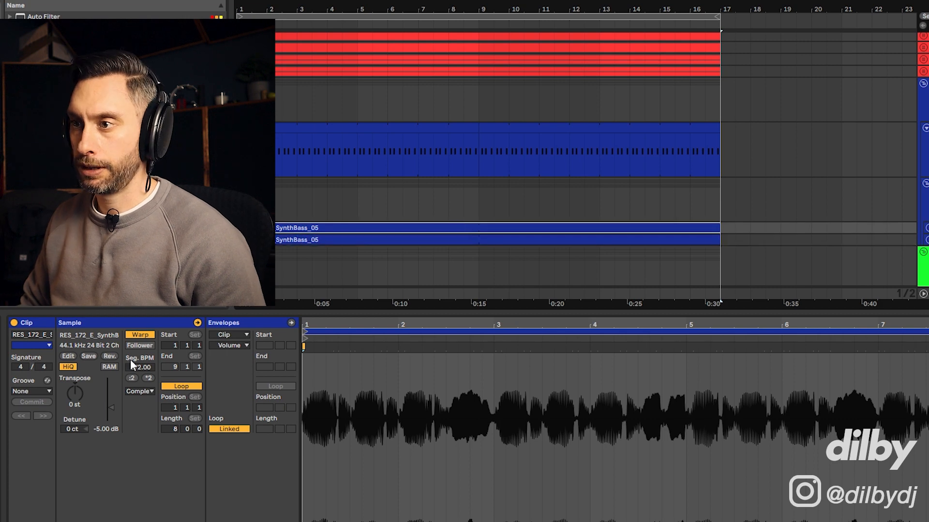
left_click(139, 334)
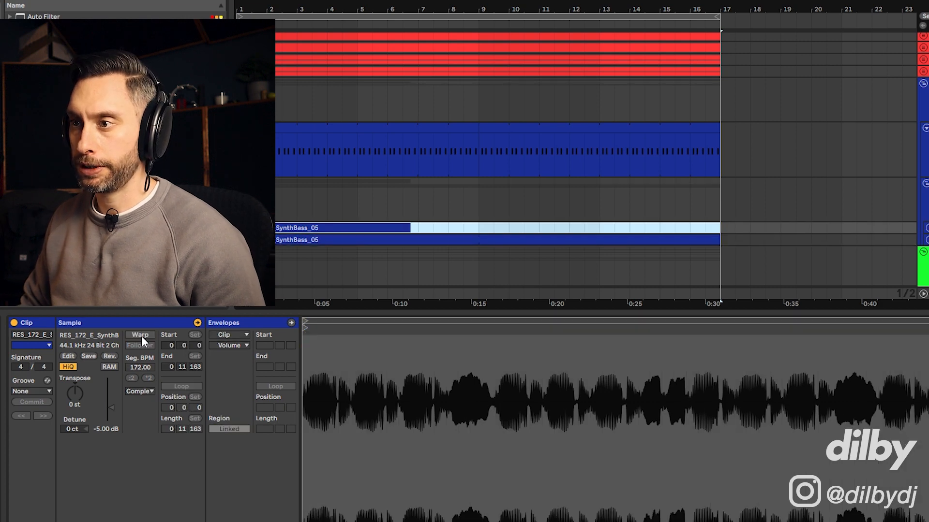
Play the unwarped Original clip and briefly inspect its waveform in the arrangement
left_click(343, 227)
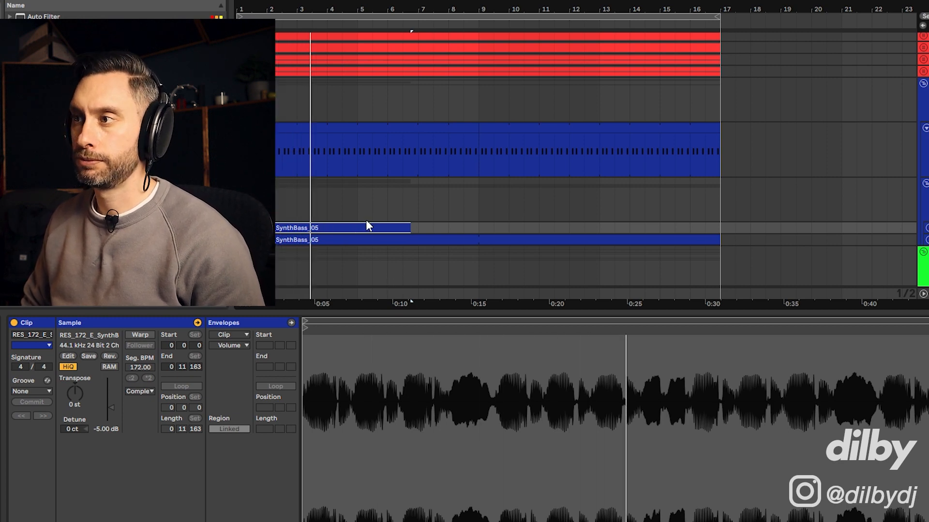
key("u")
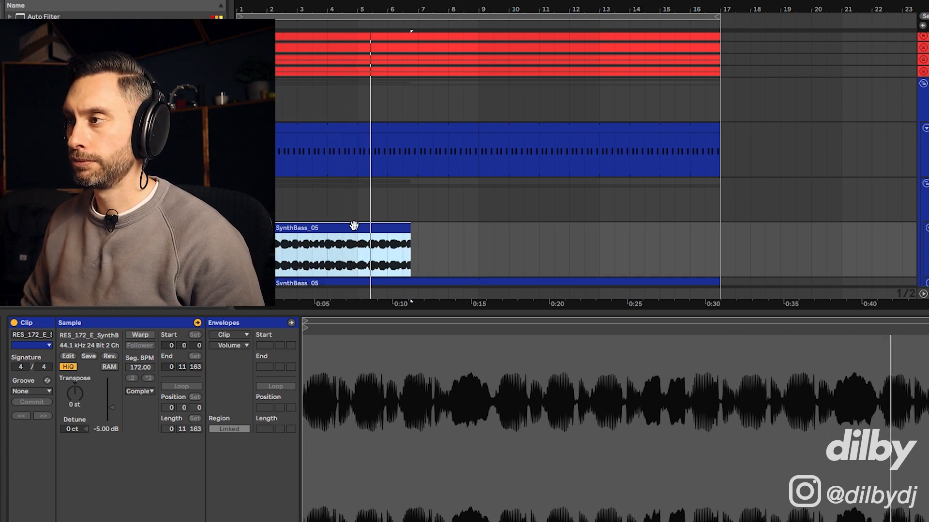
key("u")
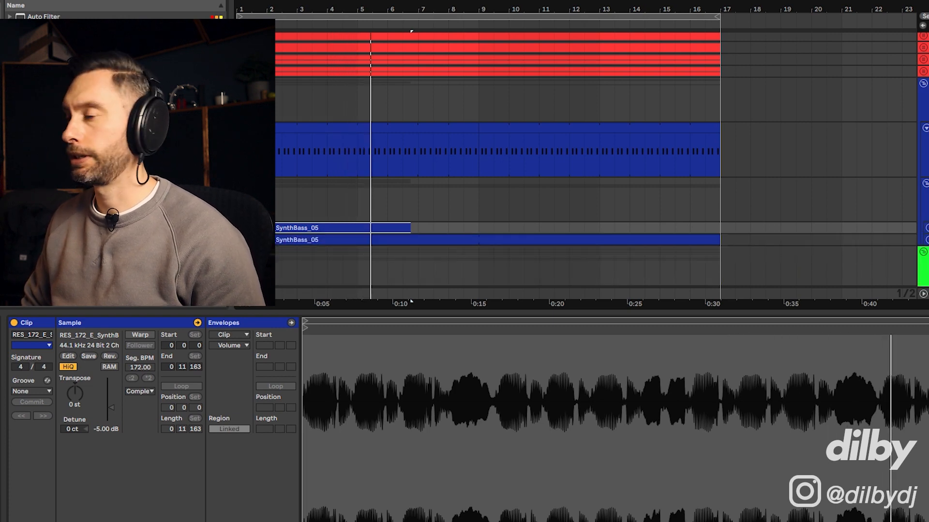
Unfold the Edited track and play its warped synth bass clip
left_click(616, 241)
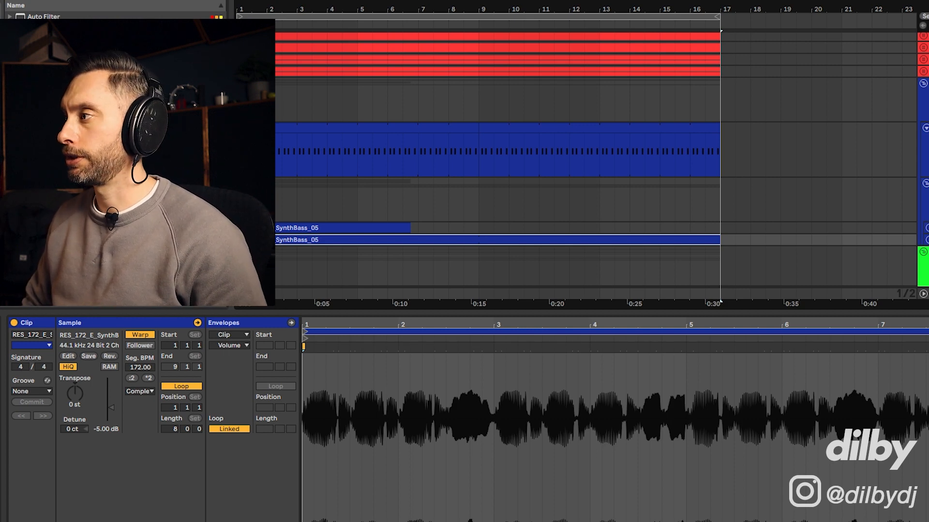
left_click(926, 240)
scroll(415, 217, "down", 3)
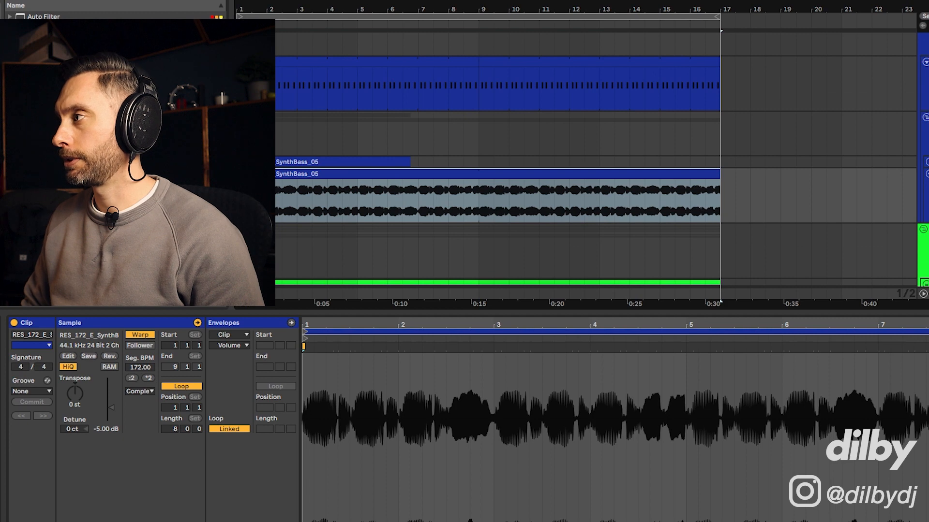
scroll(599, 160, "down", 4)
scroll(892, 170, "up", 3)
key("space")
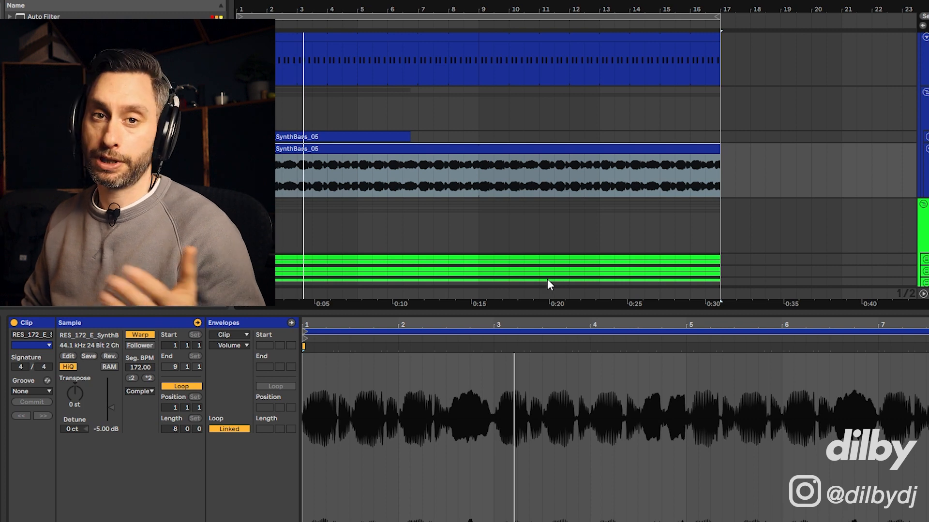
left_click(663, 148)
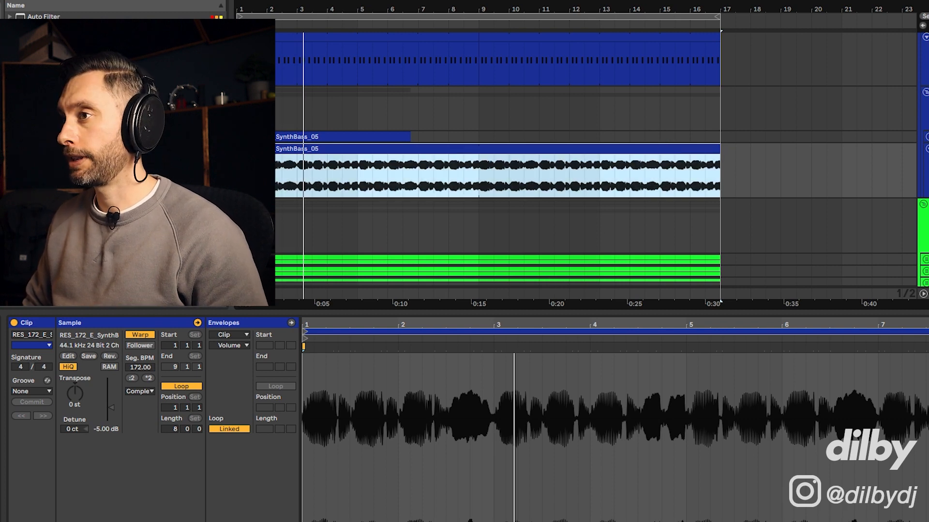
left_click(357, 184)
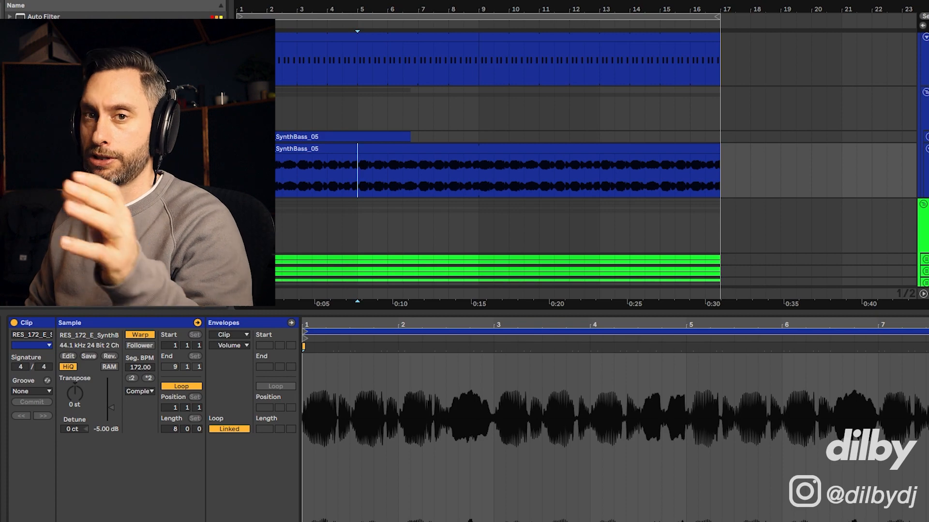
On the Edited track, enable EQ Eight's band 2 low cut at 90.2 Hz, turn on and expand LFOTool, and play the result
left_click(926, 167)
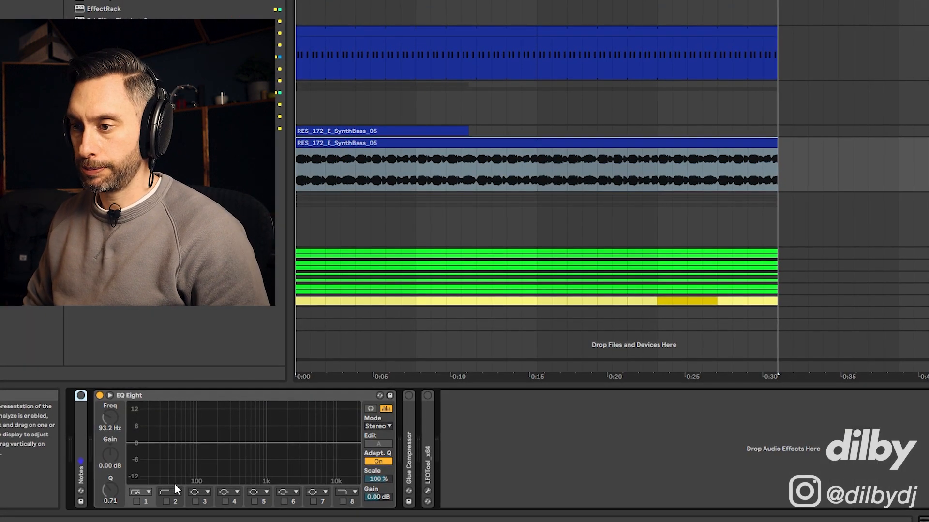
left_click(167, 501)
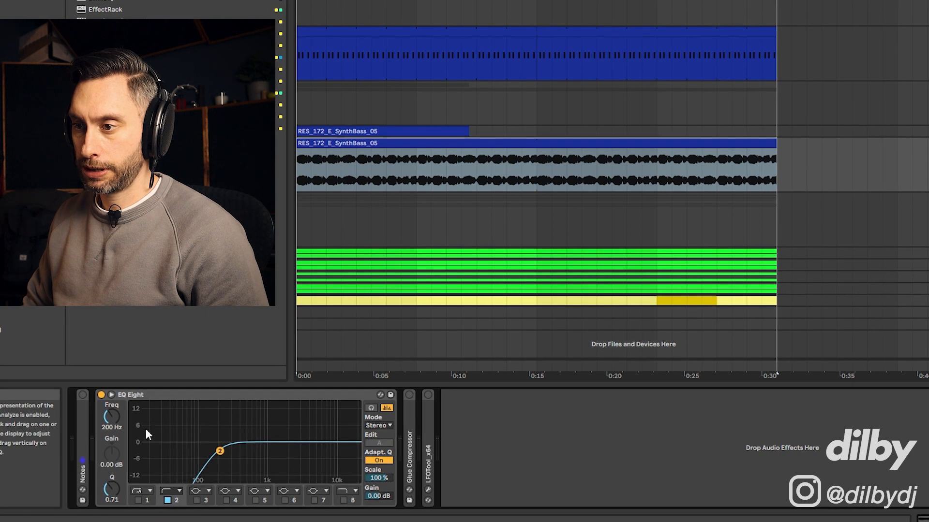
left_click_drag(108, 416, 108, 447)
left_click(428, 395)
double_click(427, 412)
key("space")
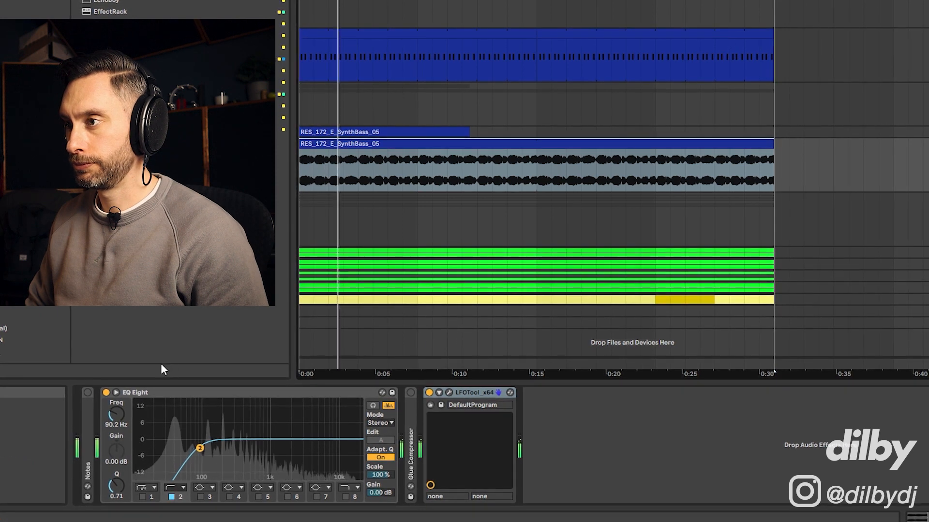
Mark the wanted bass hit from 2.3.1 to 3.1.1 in the Edited clip and show the clip's Volume envelope
left_click_drag(345, 164, 361, 162)
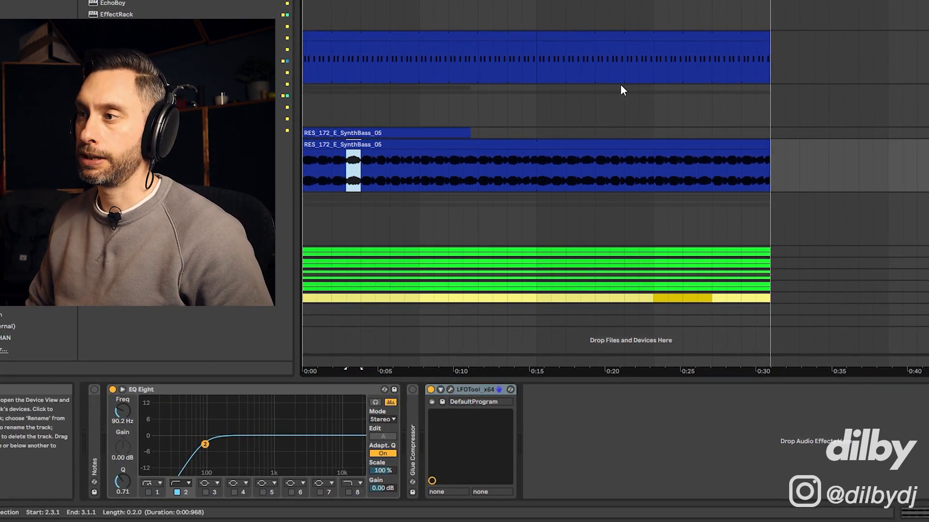
double_click(362, 145)
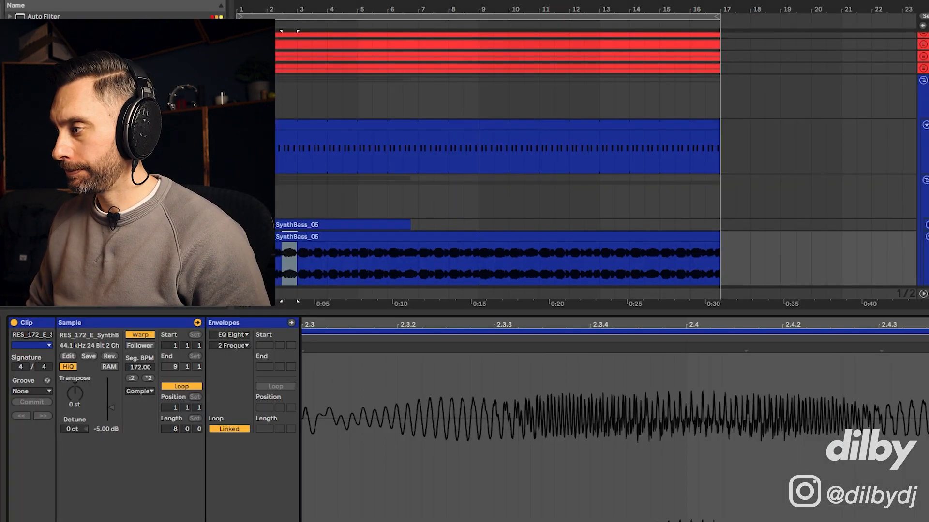
left_click(230, 334)
left_click(231, 347)
left_click(233, 344)
left_click(233, 354)
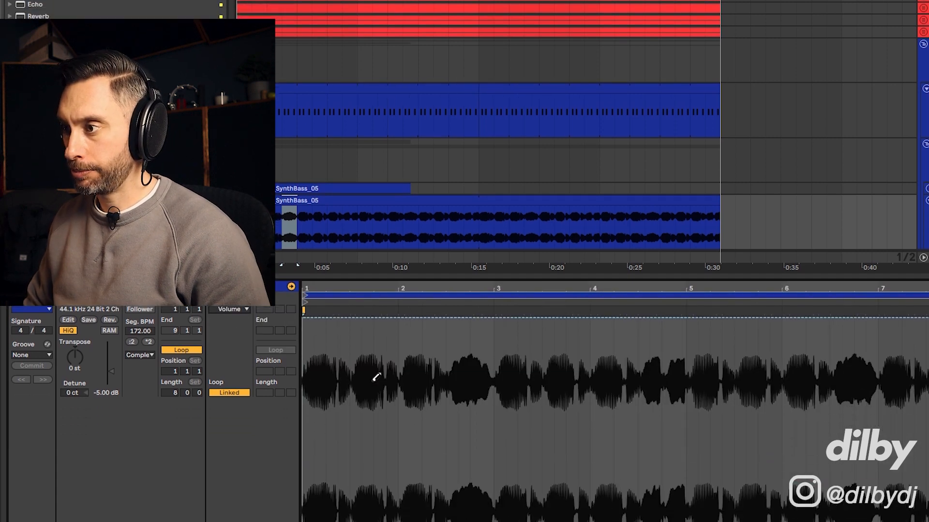
Draw the Volume envelope down to silence everywhere in bars 1 to 7 except the hits starting at 2.3, 4.3 and 6.3
key("b")
mouse_move(310, 489)
left_mouse_down()
mouse_move(312, 521)
mouse_move(445, 521)
left_mouse_up()
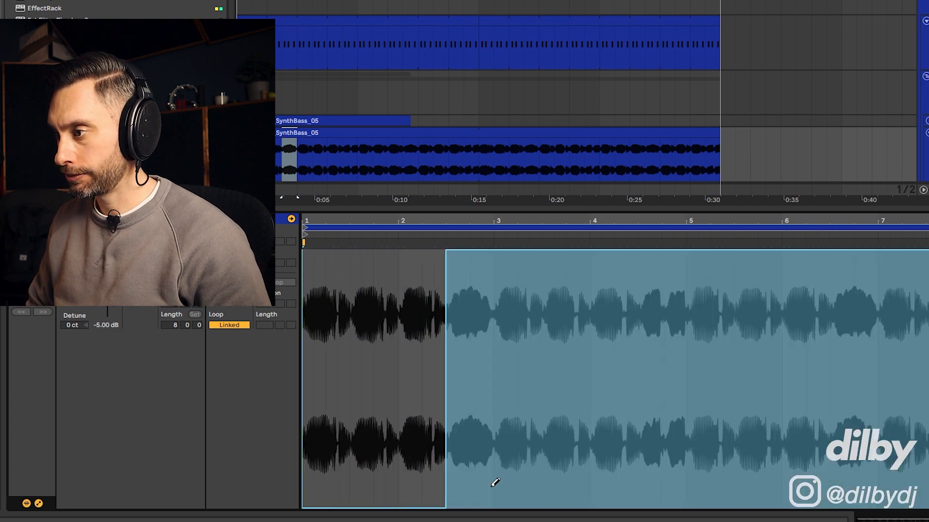
mouse_move(507, 484)
left_mouse_down()
mouse_move(507, 521)
mouse_move(637, 521)
left_mouse_up()
mouse_move(707, 481)
left_mouse_down()
mouse_move(711, 521)
mouse_move(841, 521)
left_mouse_up()
left_click_drag(841, 262, 843, 241)
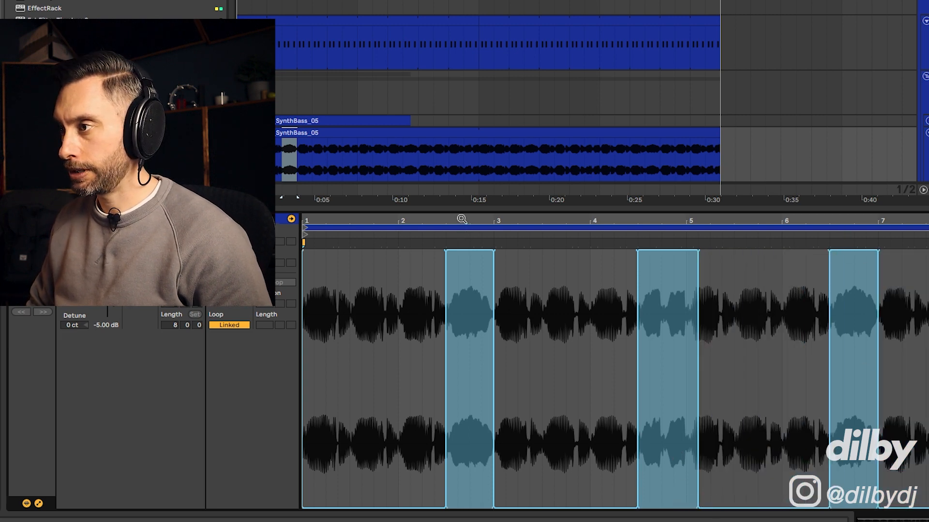
Slope the start and end of the Volume envelope around the 2.3 bass hit so its edges fade slightly
left_click_drag(462, 220, 471, 249)
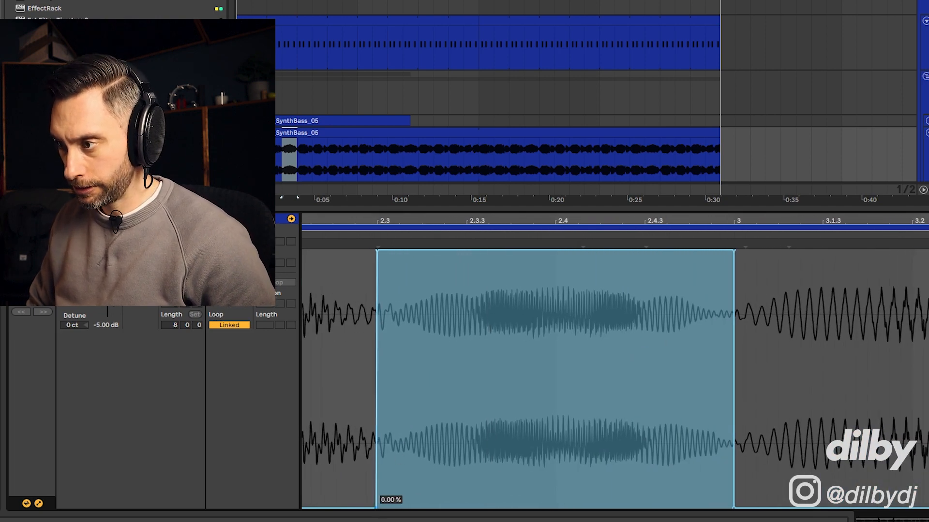
left_click_drag(377, 508, 375, 507)
left_click_drag(736, 252, 715, 252)
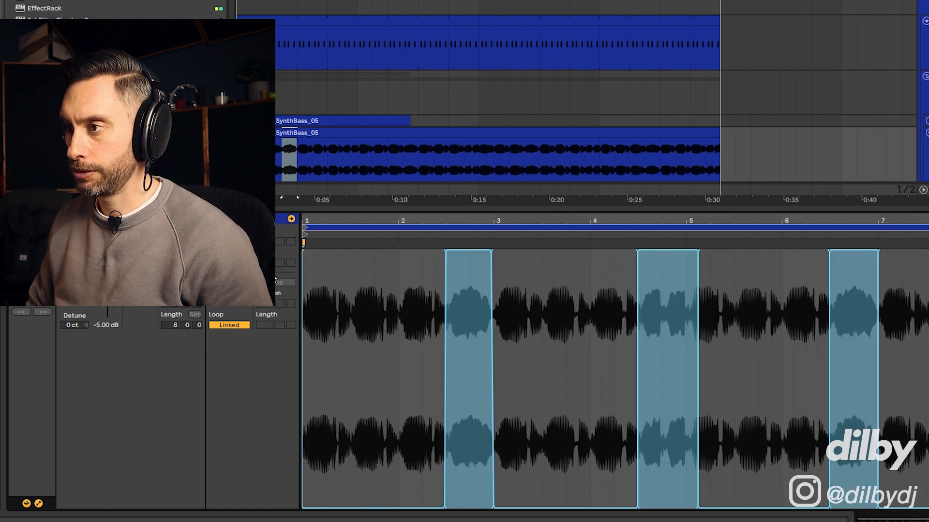
Repeat the bars 1 to 3 section of the Volume envelope across the rest of the Edited clip
left_click_drag(303, 273, 495, 280)
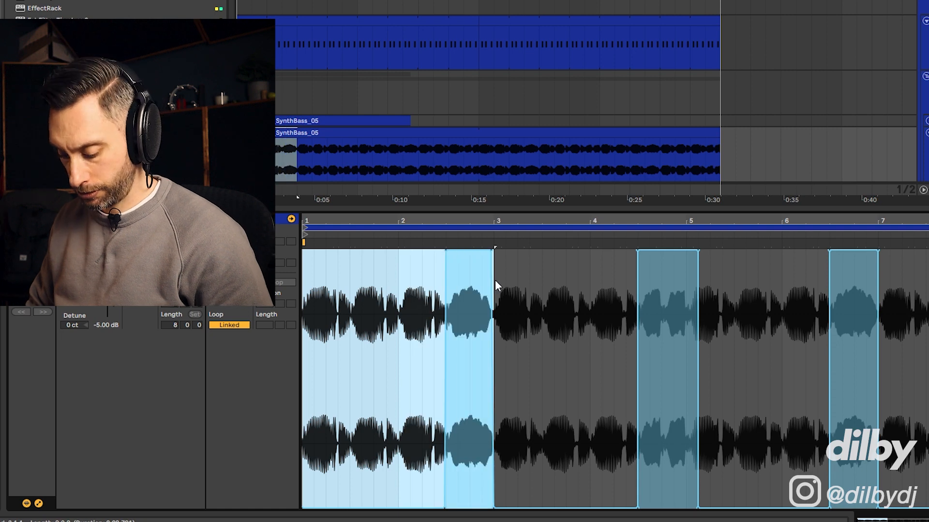
key("Right")
key("Right")
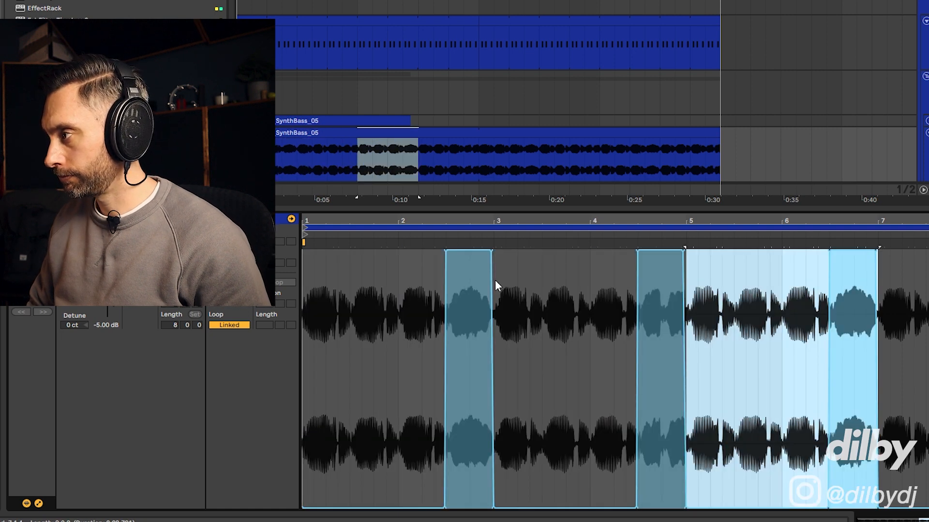
key("Right")
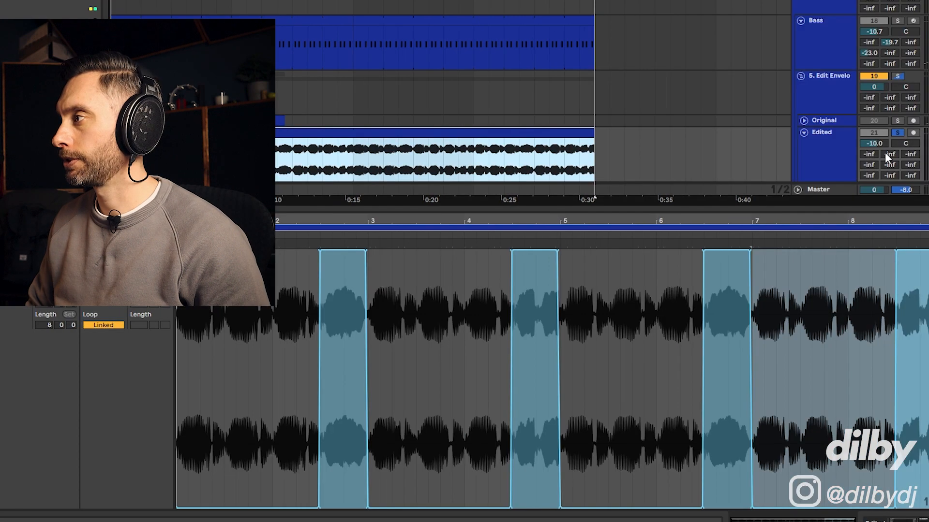
Raise the Edited track's second send to -19.7 dB, unsolo the track and play it with the full mix
left_click_drag(888, 154, 887, 146)
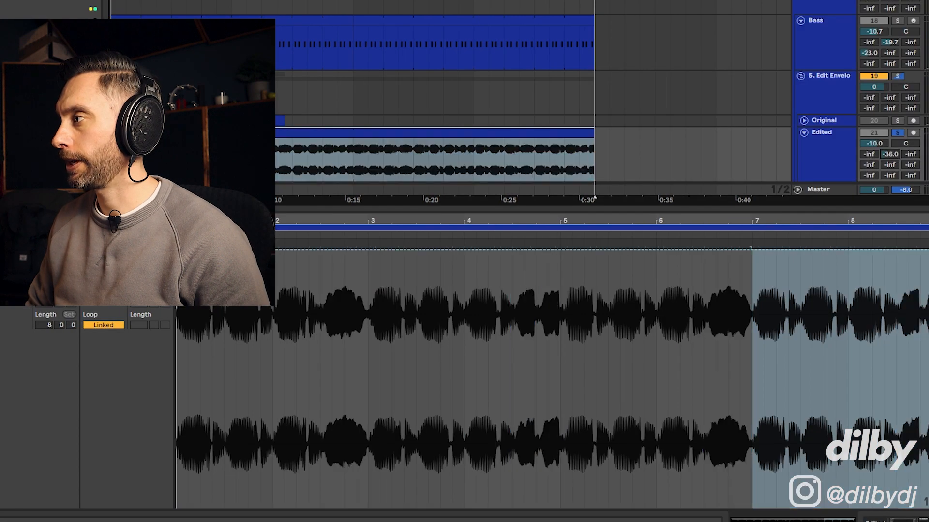
key("s")
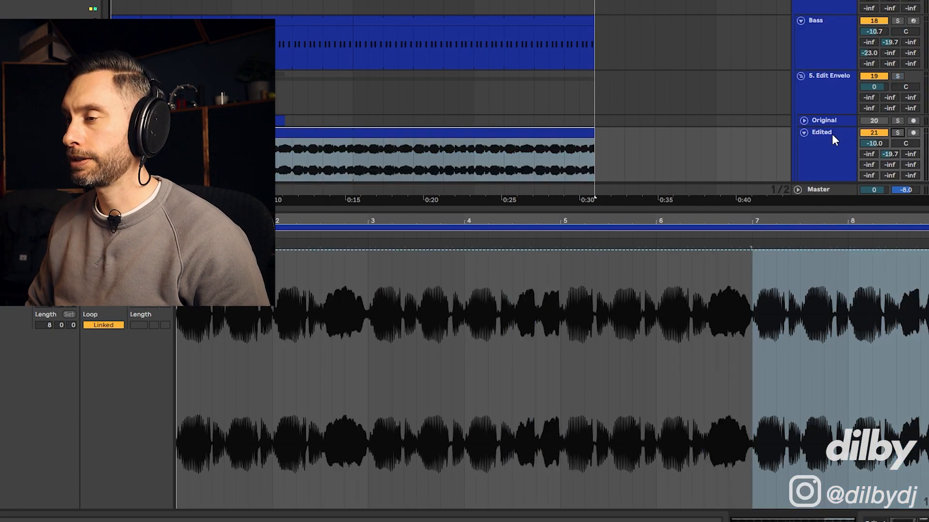
left_click(832, 136)
key("space")
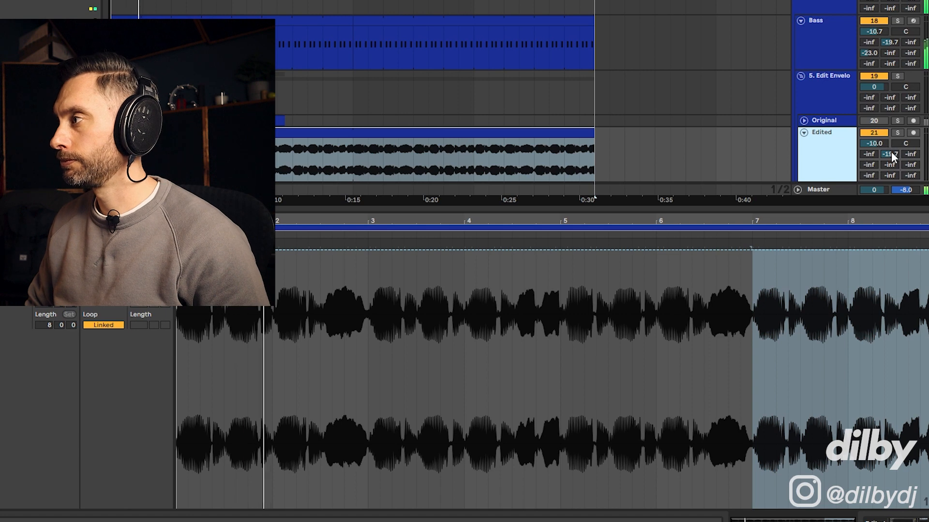
Set the Edited track's second send to -17.2, its volume to -12.7 and its fourth send to -19.0
left_click_drag(891, 154, 891, 150)
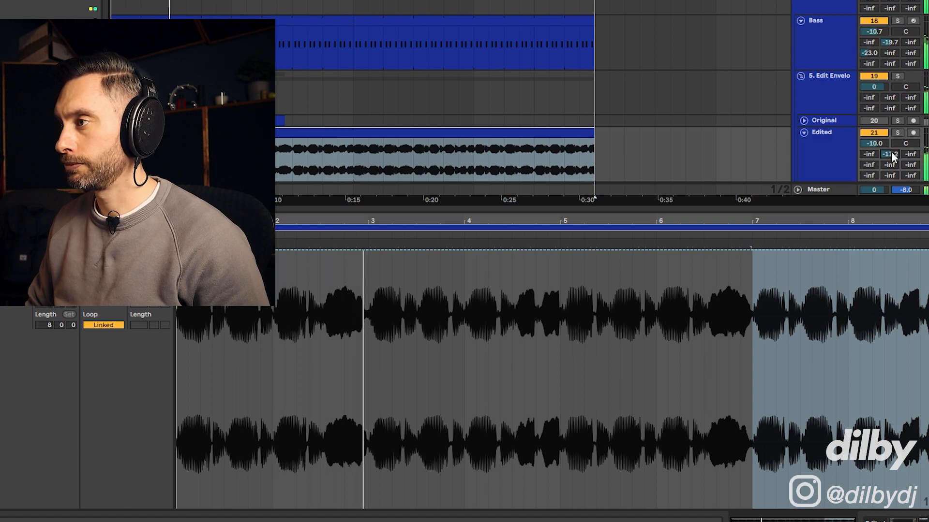
left_click_drag(873, 144, 874, 148)
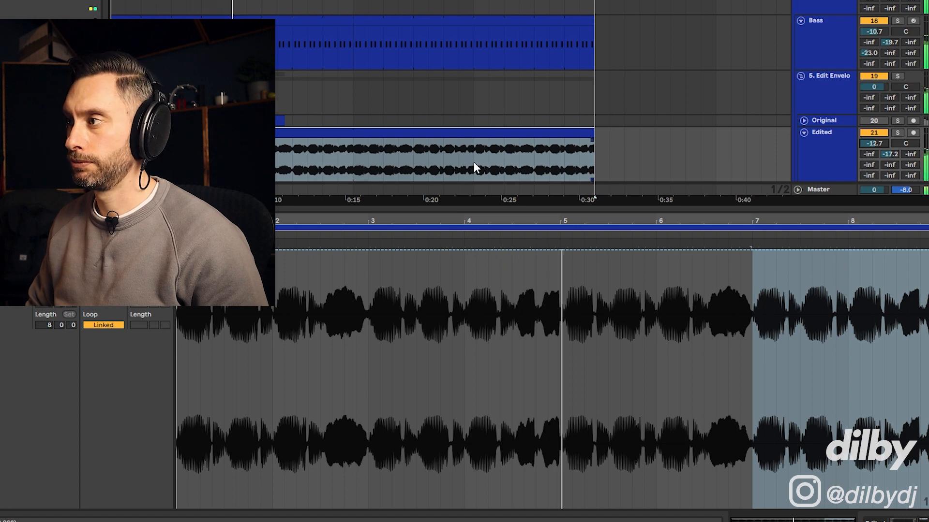
left_click(564, 140)
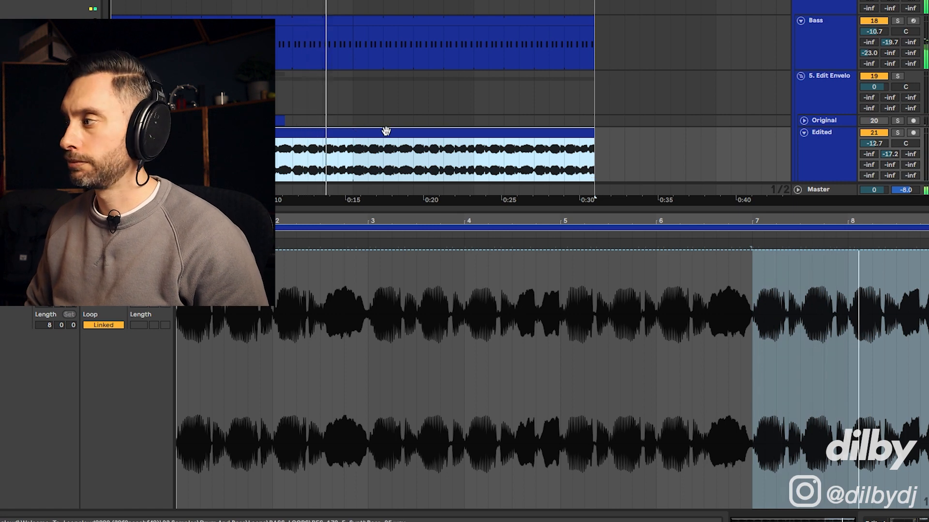
left_click_drag(871, 166, 871, 146)
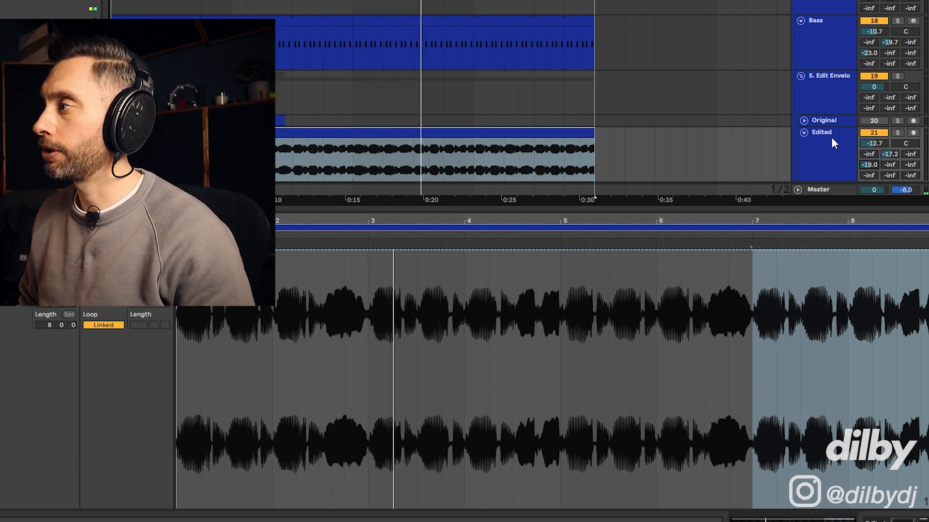
Compare the soloed Original track with the soloed Edited track, and hear the edit in the full mix
left_click(802, 133)
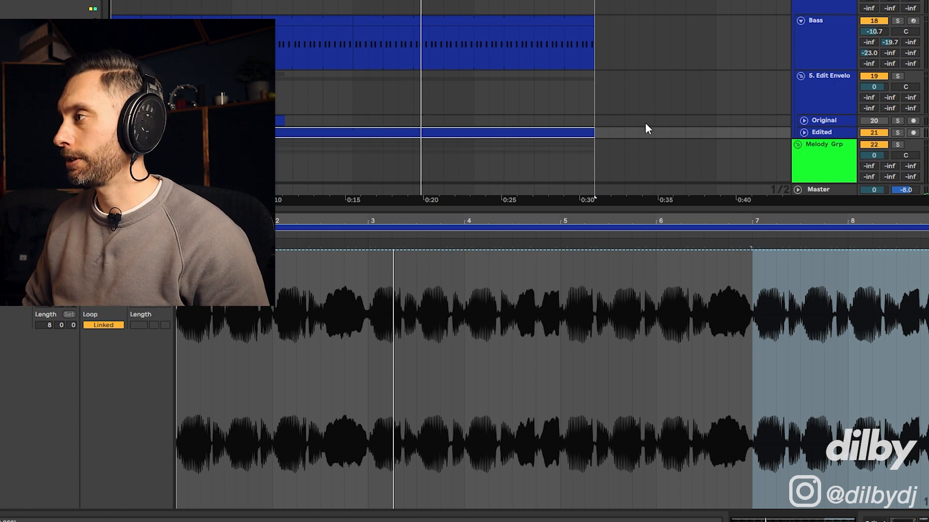
key("space")
left_click(770, 121)
key("space")
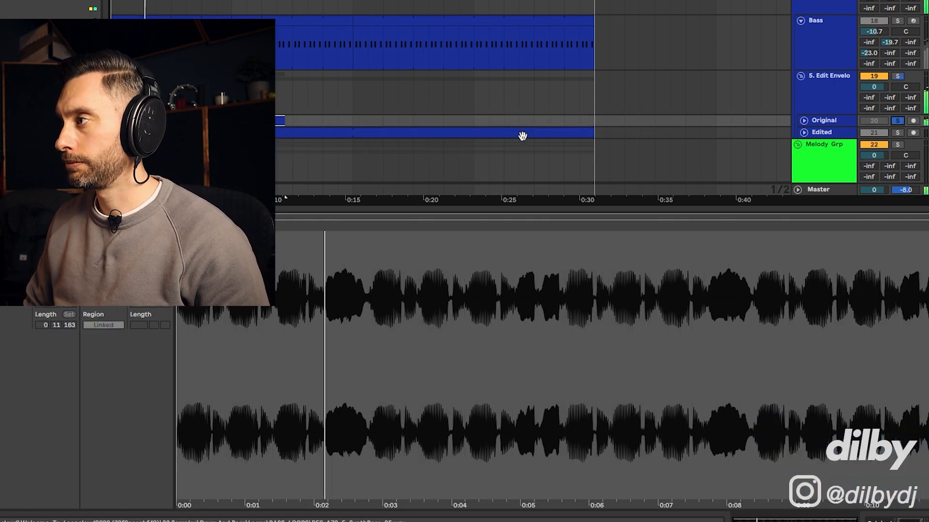
left_click(804, 132)
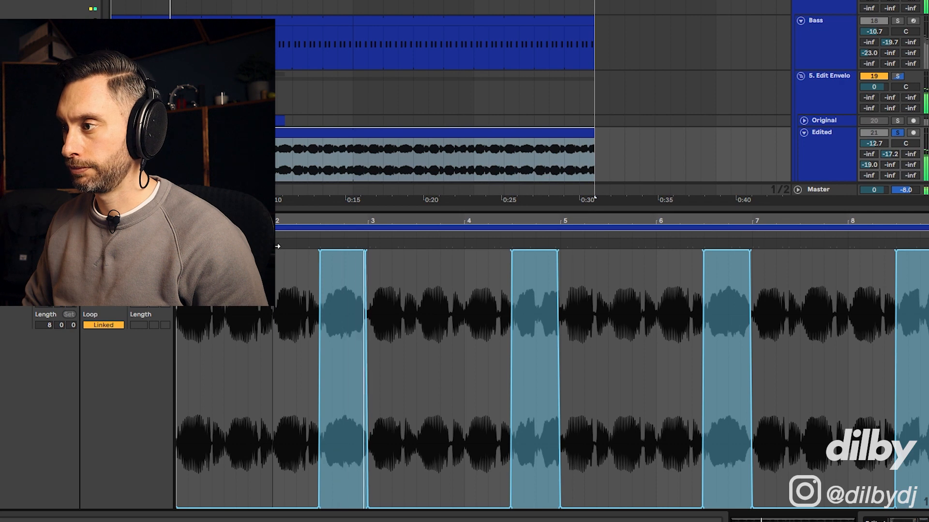
left_click(897, 133)
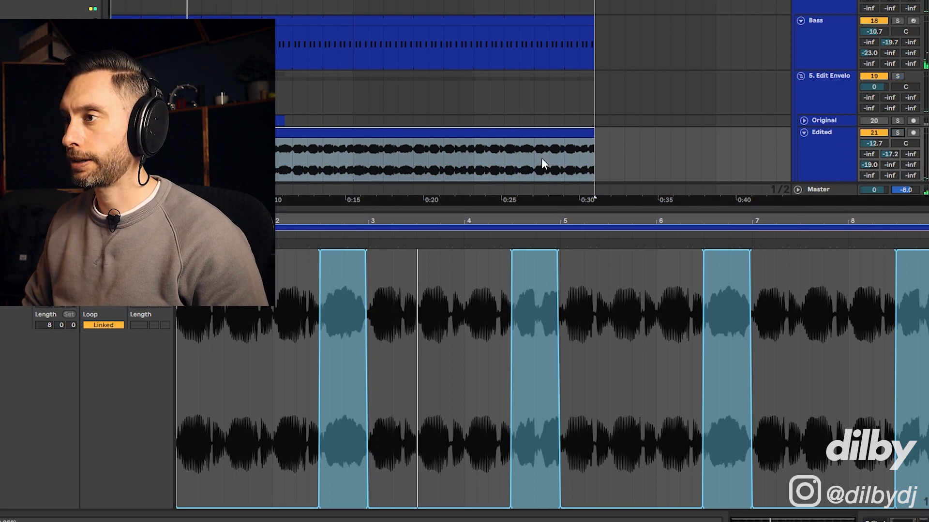
left_click(300, 156)
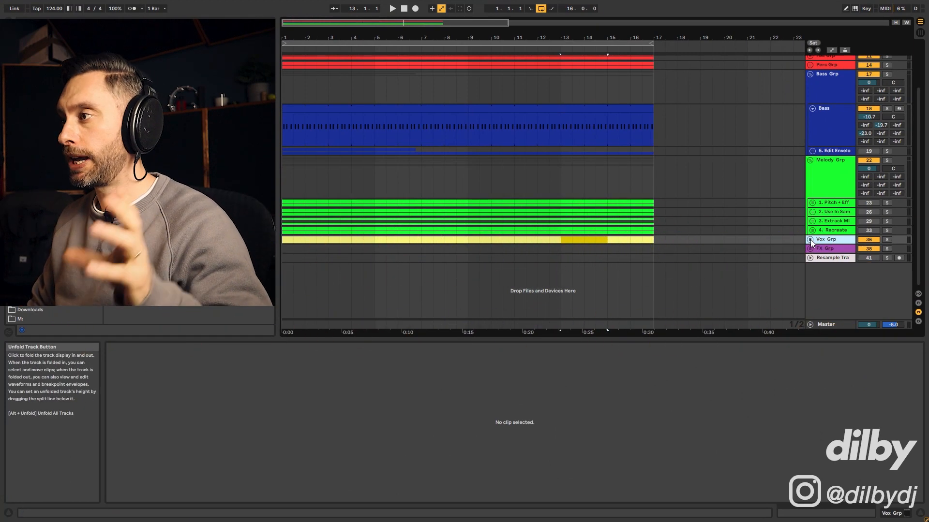
Unfold the Vox Grp and play the Vox Bonus track from bar 9, first soloed and then in the mix
left_click(810, 239)
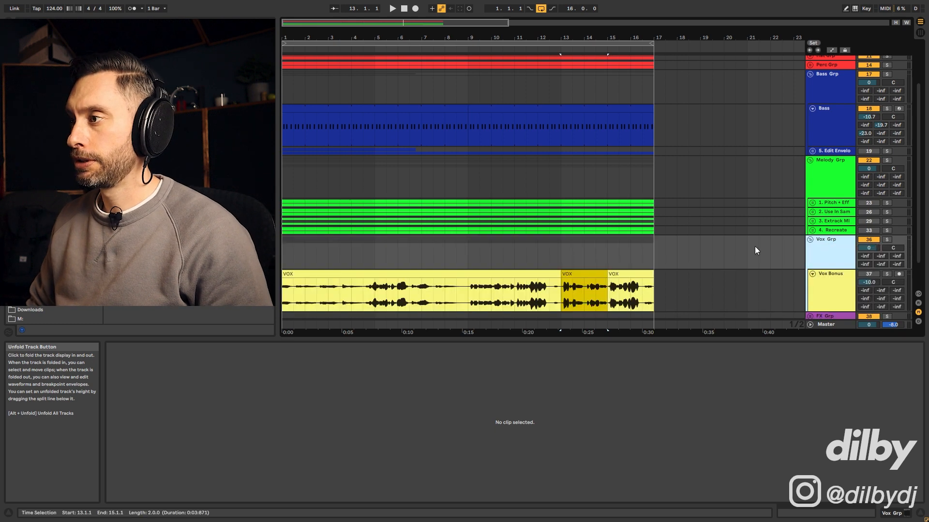
left_click(467, 292)
left_click(886, 274)
key("space")
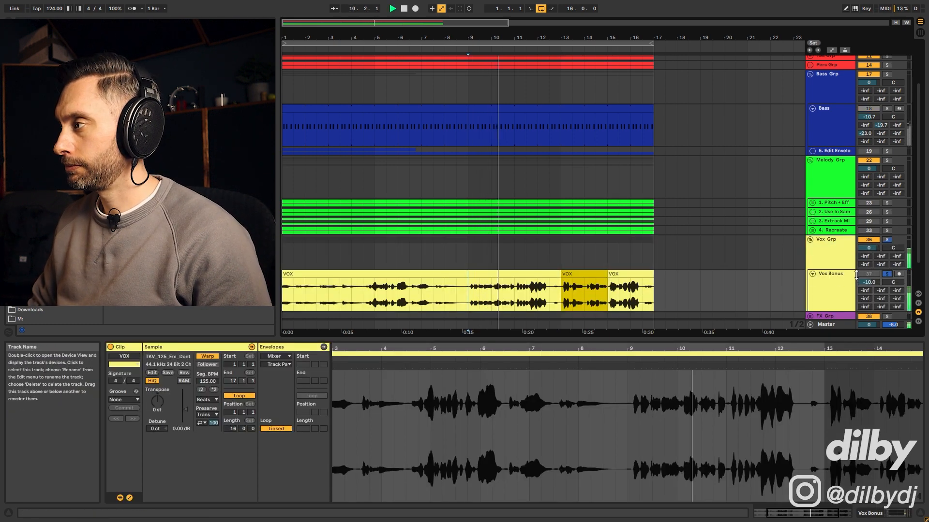
left_click(885, 274)
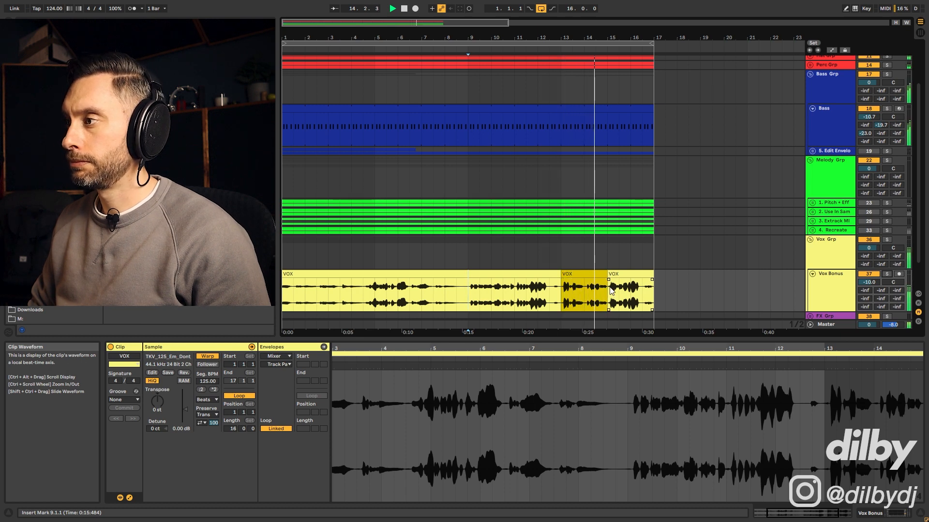
Loop the two-bar VOX clip phrase starting at 13.1.1 and extend the clip back to bar 1
left_click(566, 288)
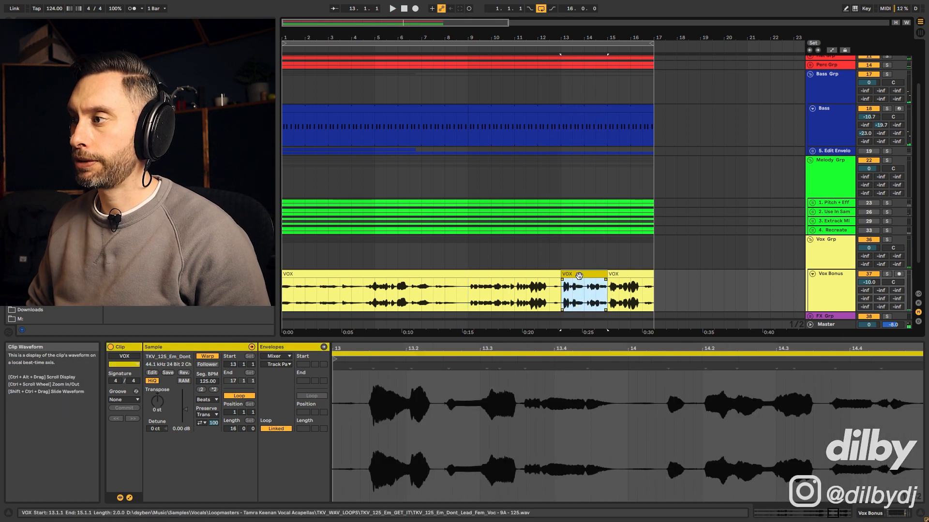
left_click(333, 376)
left_click_drag(334, 376, 919, 355)
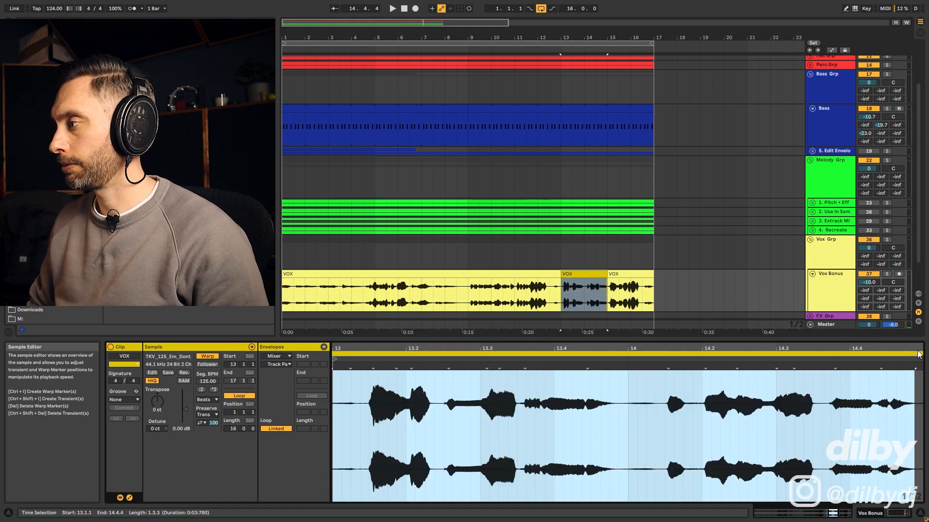
left_click(563, 275)
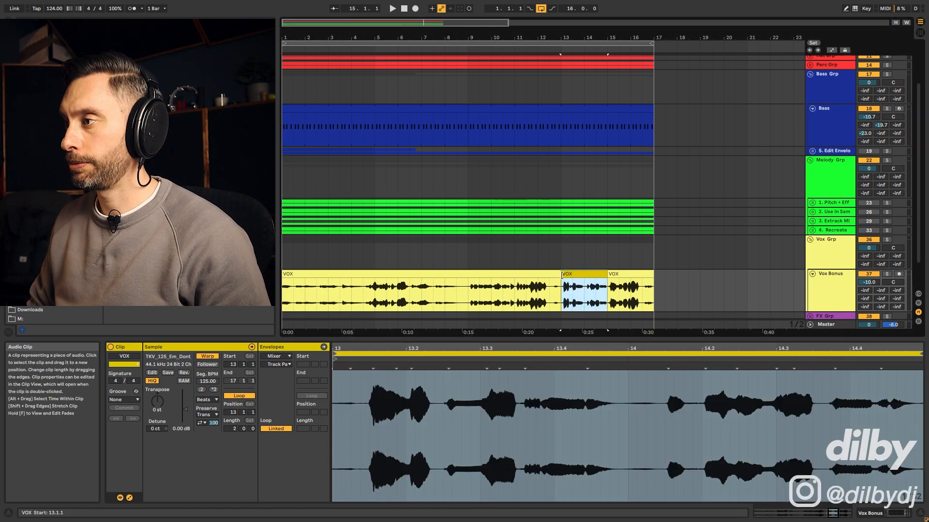
left_click_drag(562, 275, 283, 275)
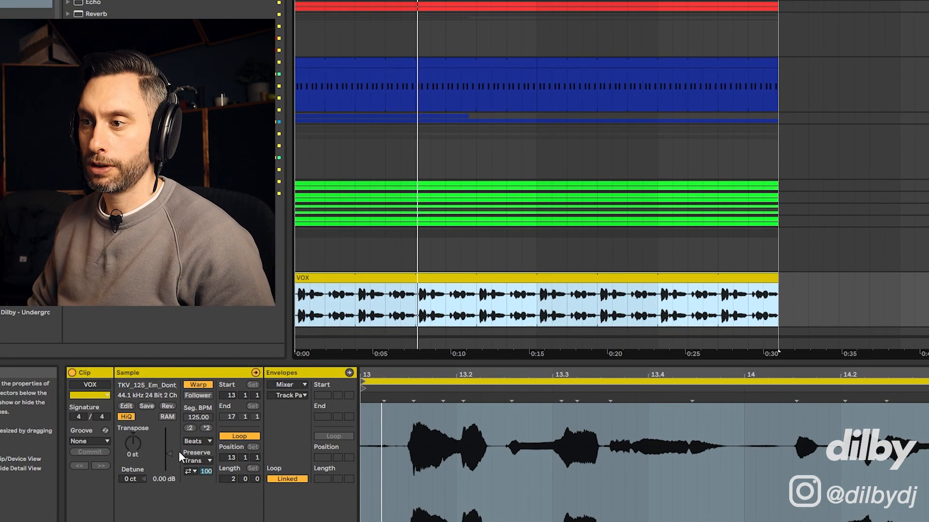
Set the VOX clip's warp mode to Complex, consolidate the two-bar phrase and loop the new clip back to bar 1
left_click(204, 401)
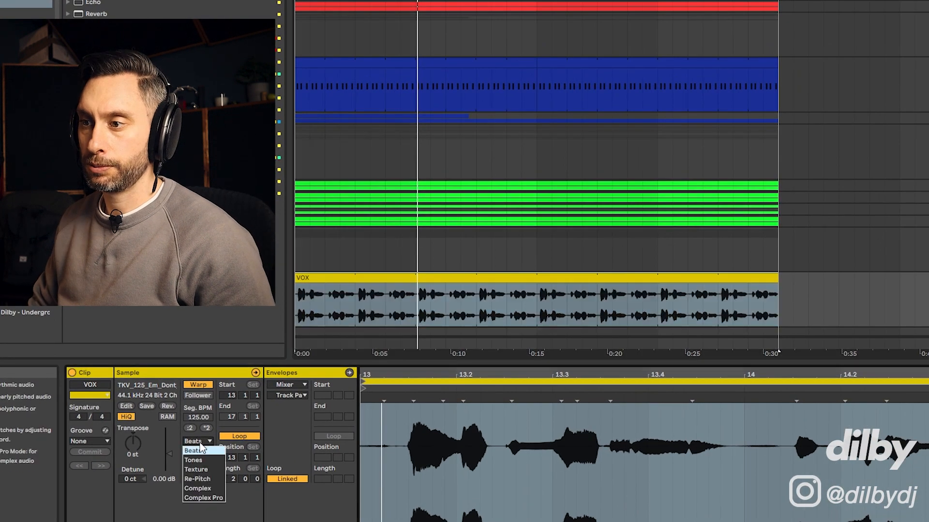
left_click(205, 492)
key("ctrl+j")
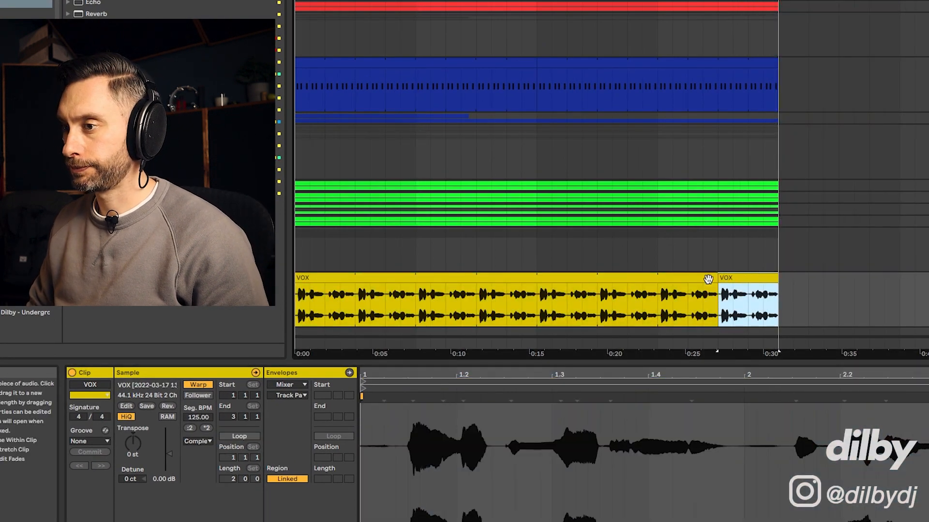
key("ctrl+l")
left_click_drag(725, 278, 296, 278)
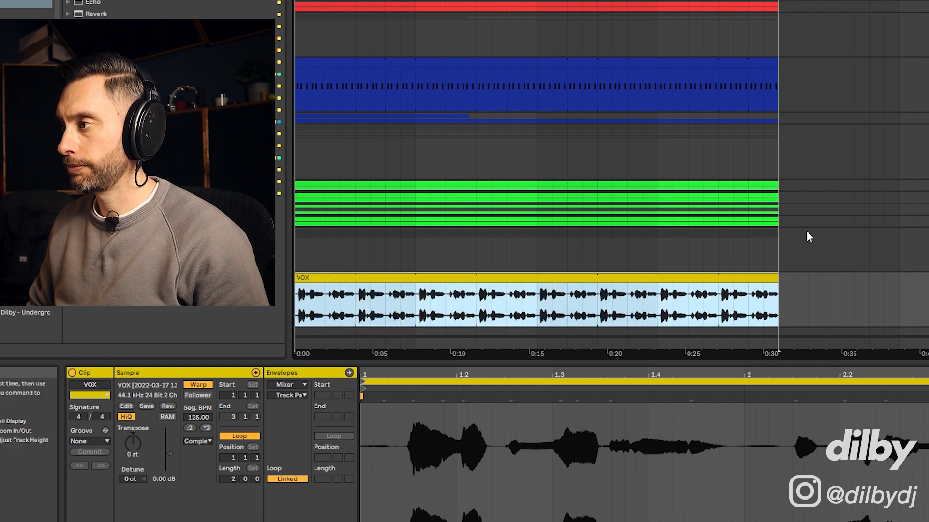
Convert the looped VOX clip's melody to a new MIDI track
scroll(774, 237, "down", 2)
right_click(730, 235)
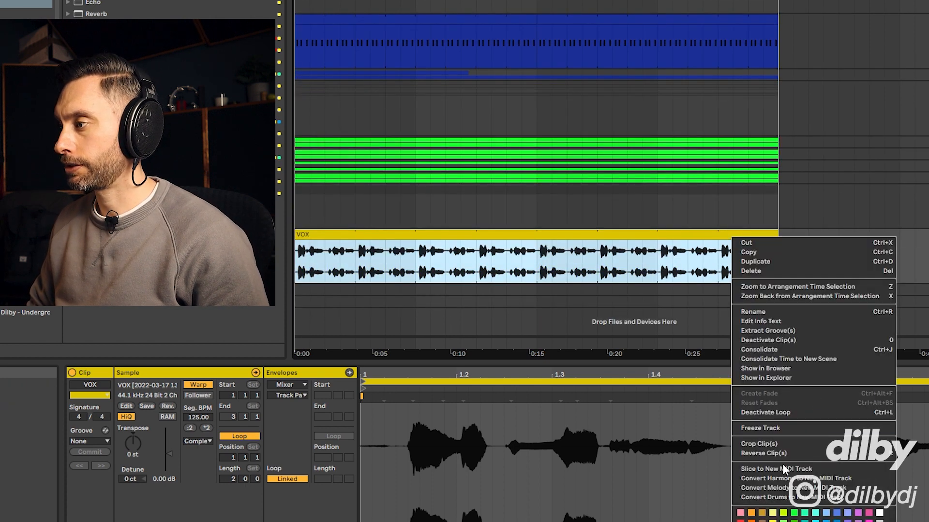
left_click(769, 488)
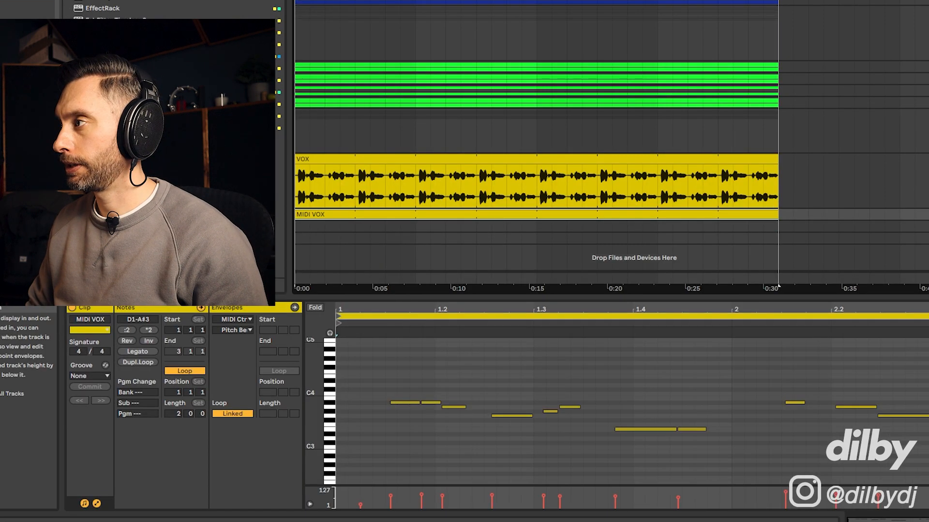
Duplicate the last bar of the MIDI clip below the Candela bass stab past bar 17, and move the MIDI VOX clip onto that track at bar 1
left_click(928, 103)
scroll(878, 143, "down", 3)
left_click(927, 140)
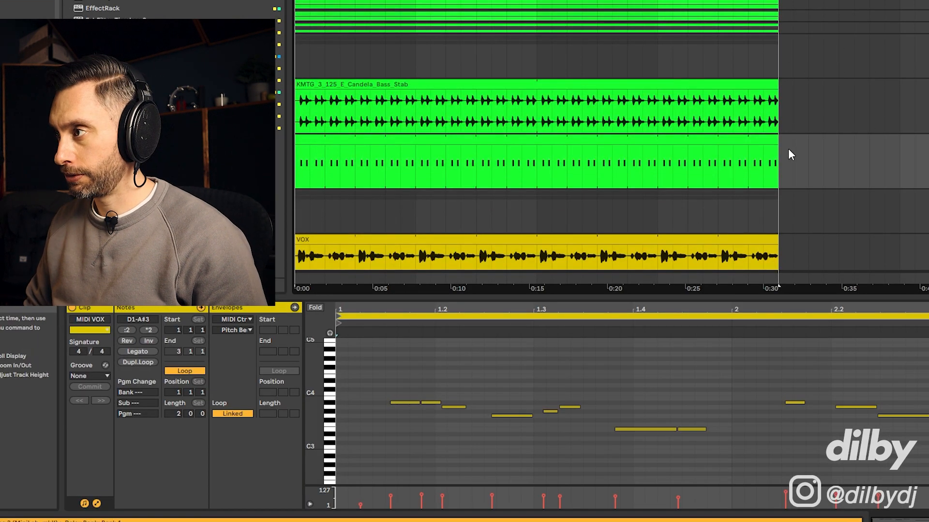
left_click_drag(788, 154, 744, 154)
key("ctrl+d")
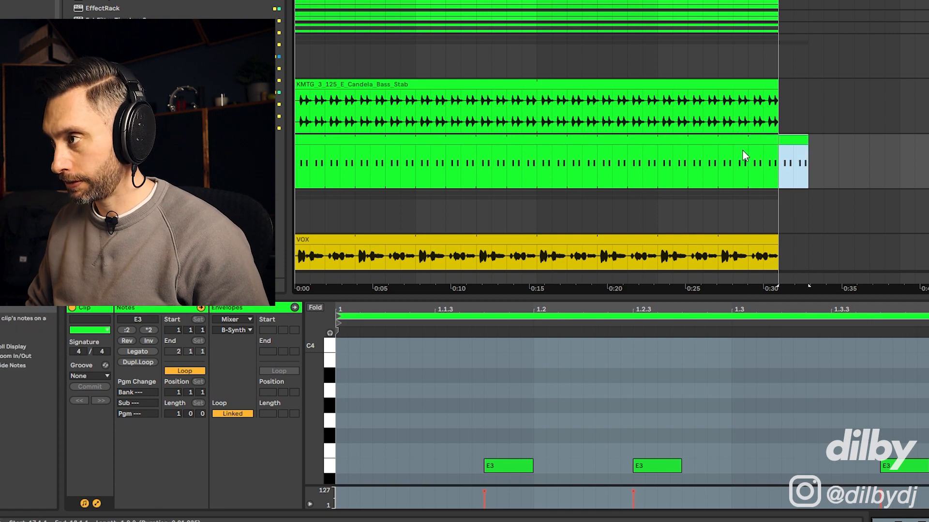
scroll(689, 224, "down", 3)
left_click_drag(673, 214, 670, 96)
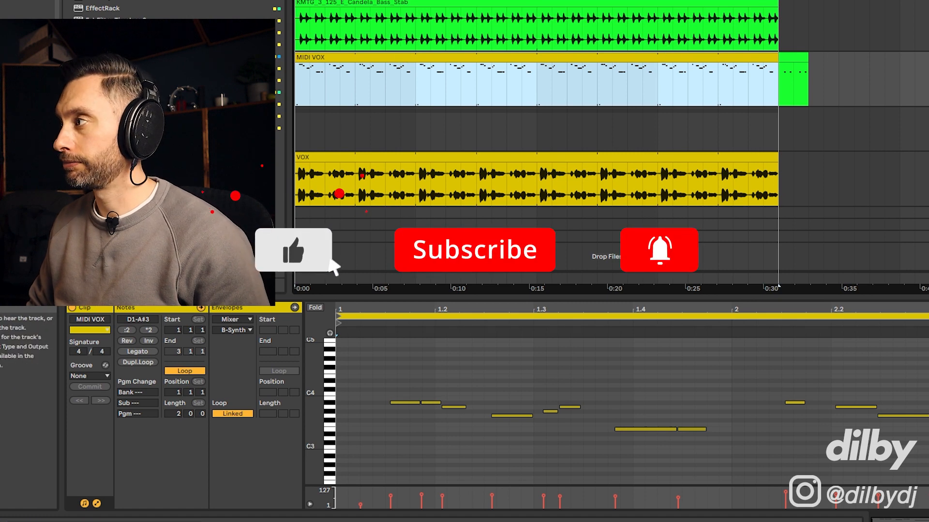
Turn off the Delay after Wavetable while playing MIDI VOX, and raise the clip's stray low note one octave to D2
key("space")
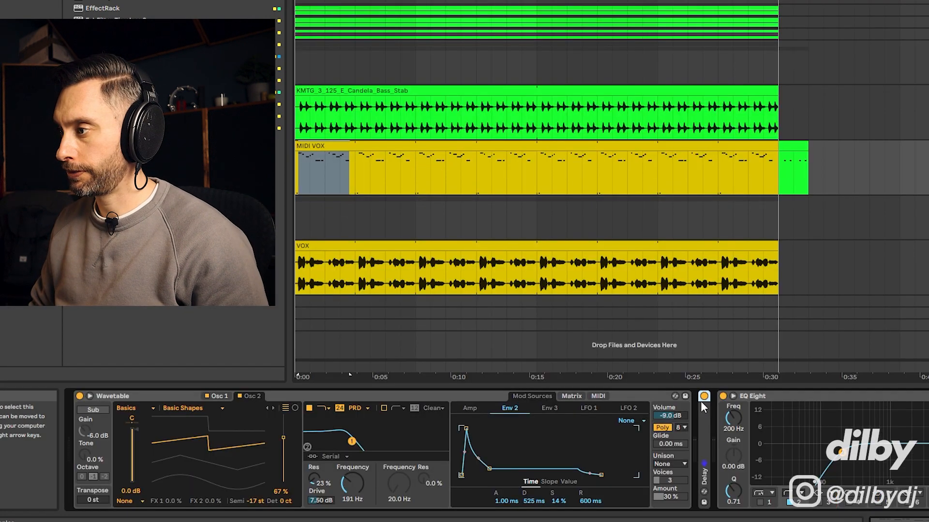
left_click(704, 396)
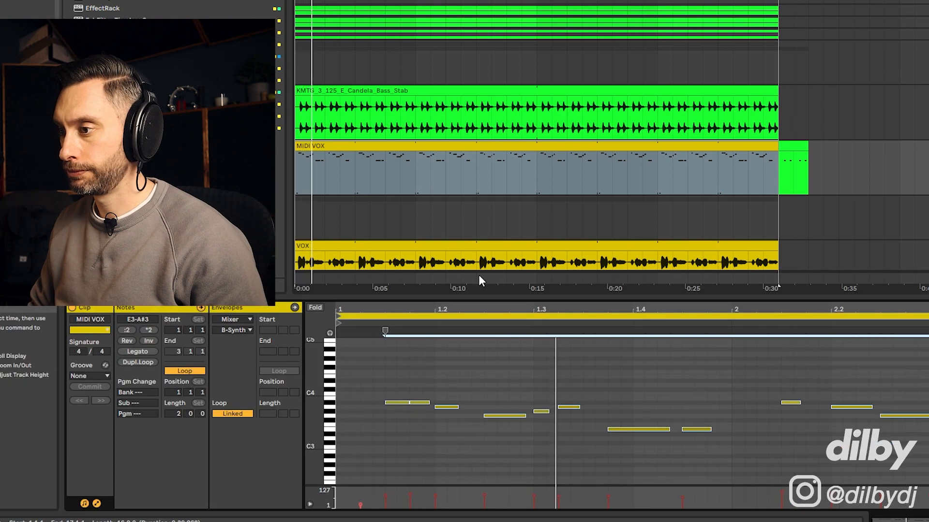
scroll(369, 446, "up", 3)
key("shift+Up")
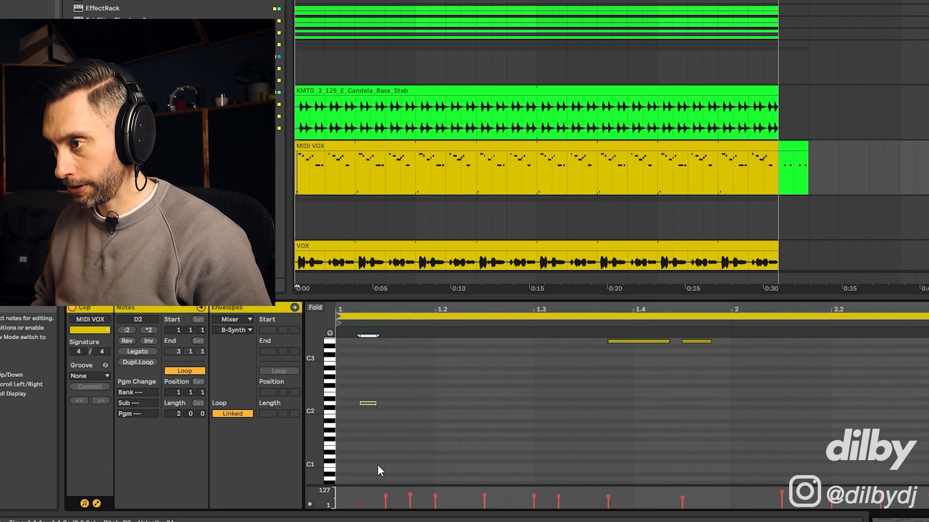
Delete the stray low D2 note from MIDI VOX, apply the MPC 16 Swing groove to the clip, and play the arrangement
key("Delete")
scroll(406, 372, "up", 4)
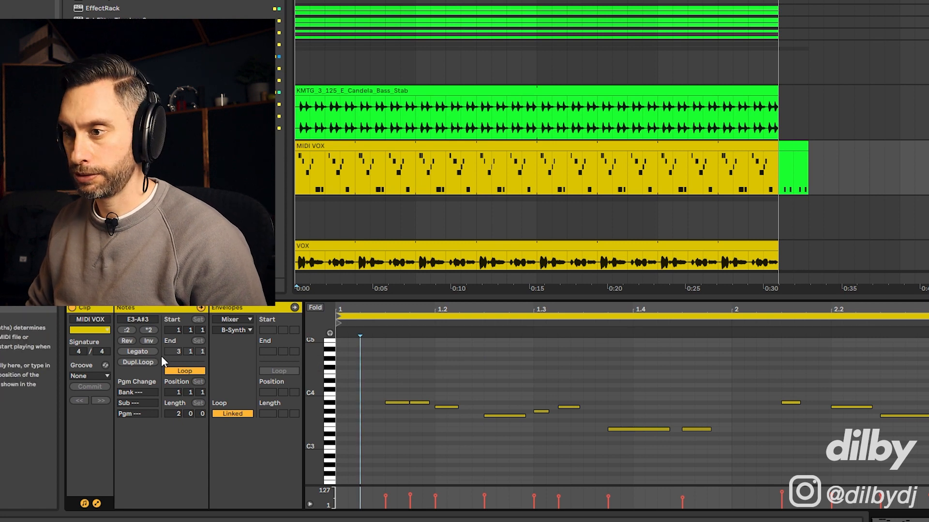
left_click(116, 394)
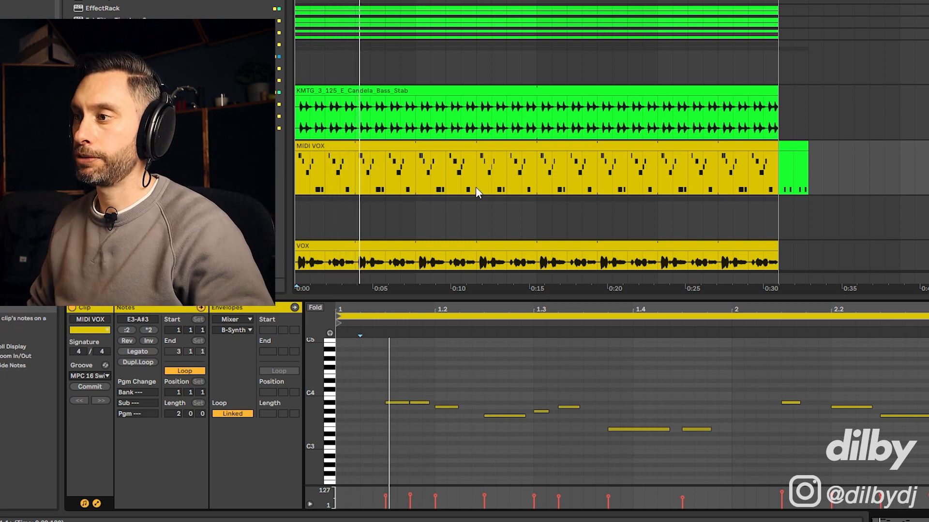
scroll(475, 187, "down", 3)
left_click(448, 83)
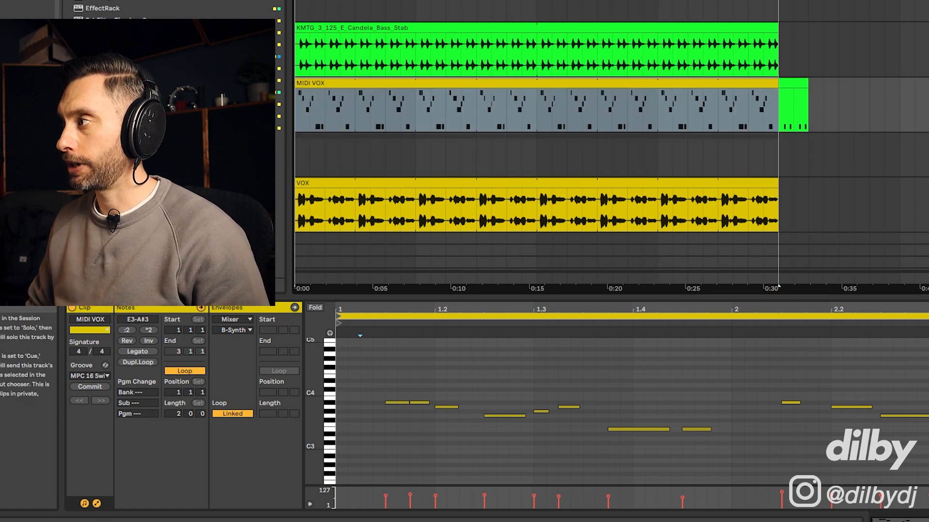
key("space")
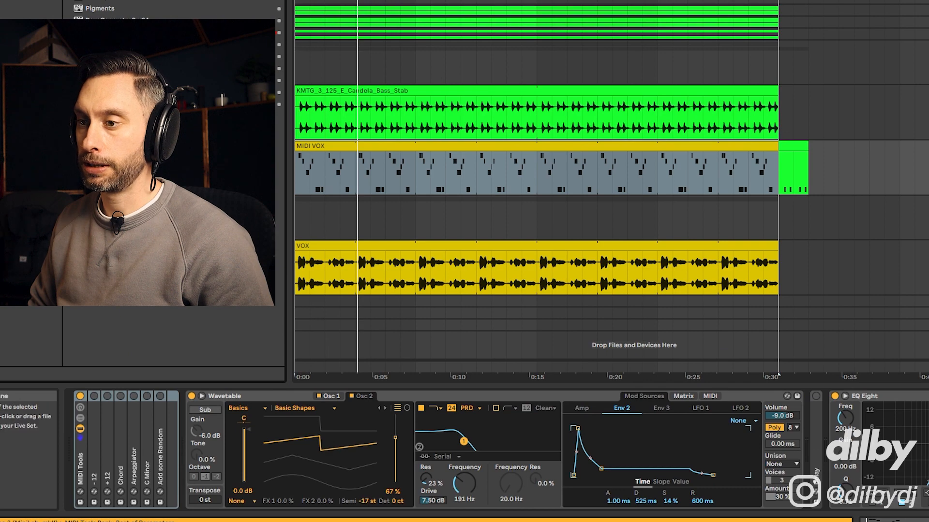
Turn on the C Minor scale device before Wavetable, set its Base to E, and play MIDI VOX through it
double_click(147, 403)
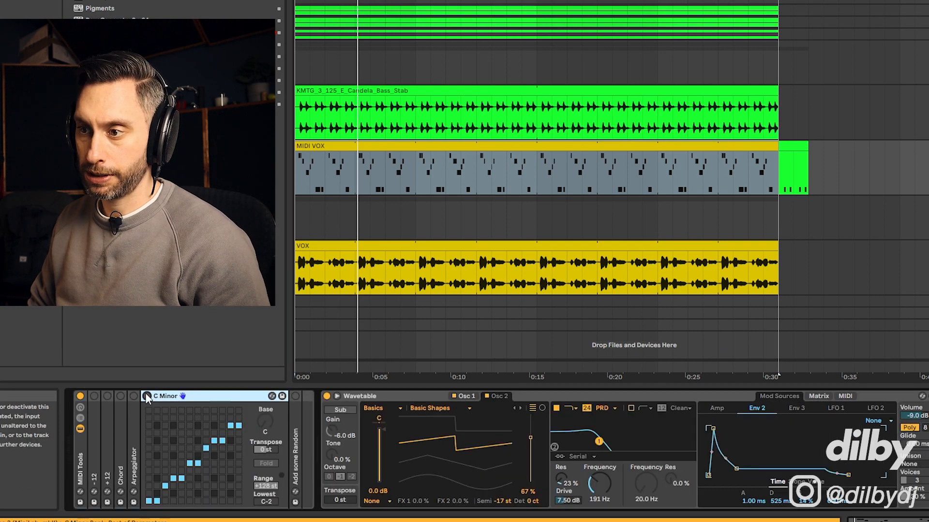
left_click_drag(265, 421, 265, 407)
double_click(386, 145)
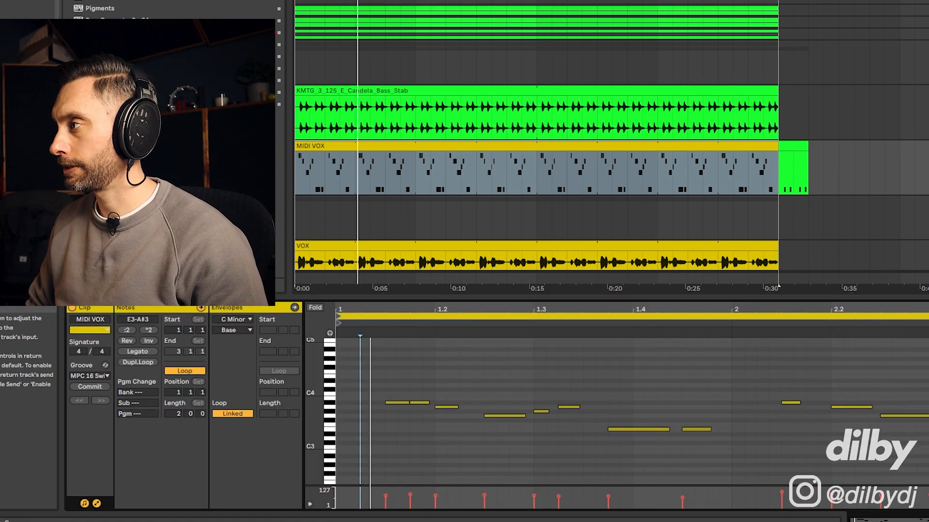
key("space")
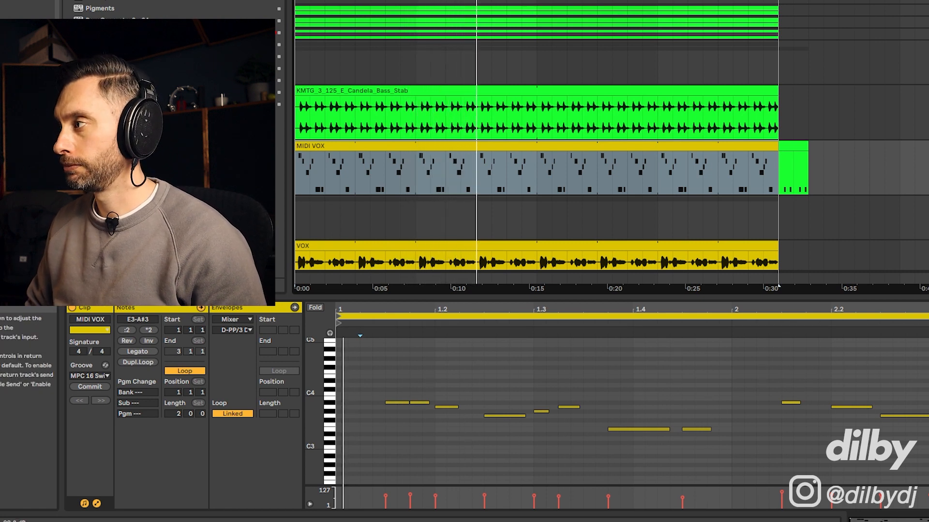
Lower Wavetable's first filter frequency to 88.3 Hz and set the Env 2 modulation of Filter 1 Freq to 47
left_click(854, 189)
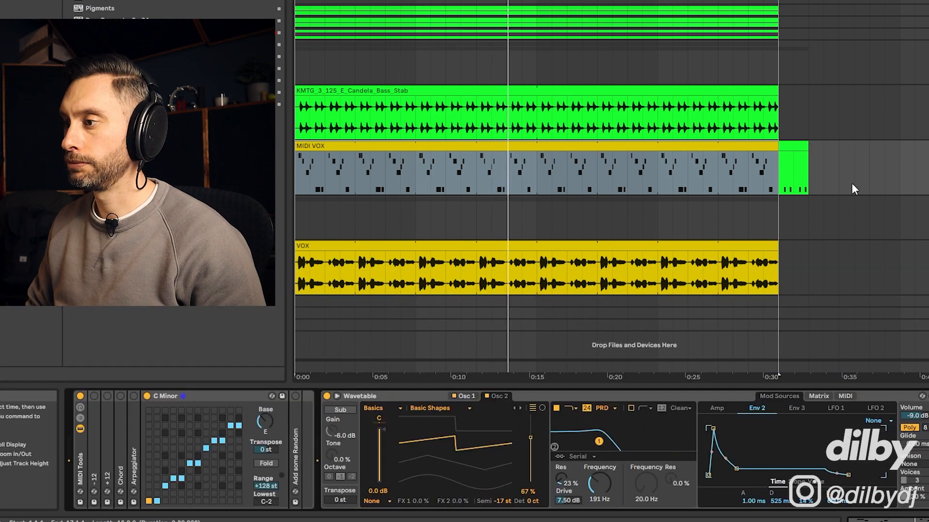
left_click_drag(598, 482, 598, 498)
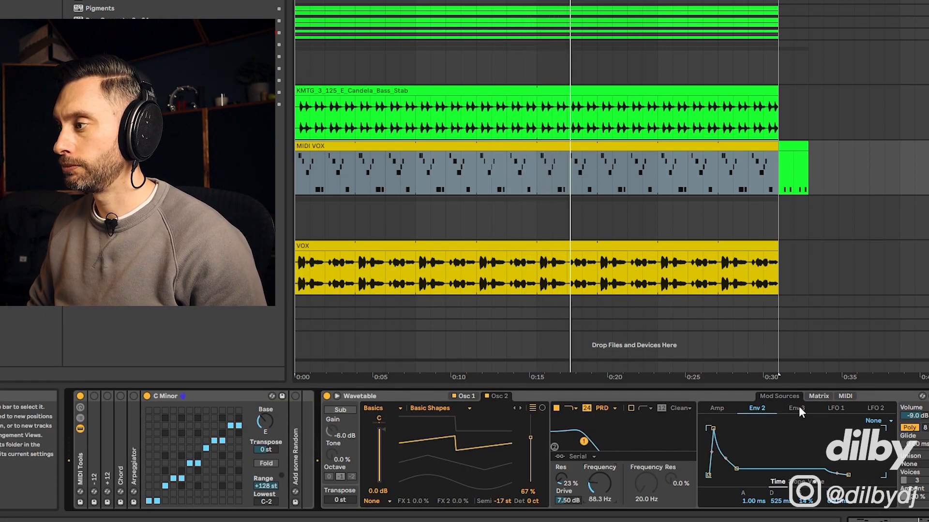
left_click(818, 396)
left_click_drag(784, 461, 785, 467)
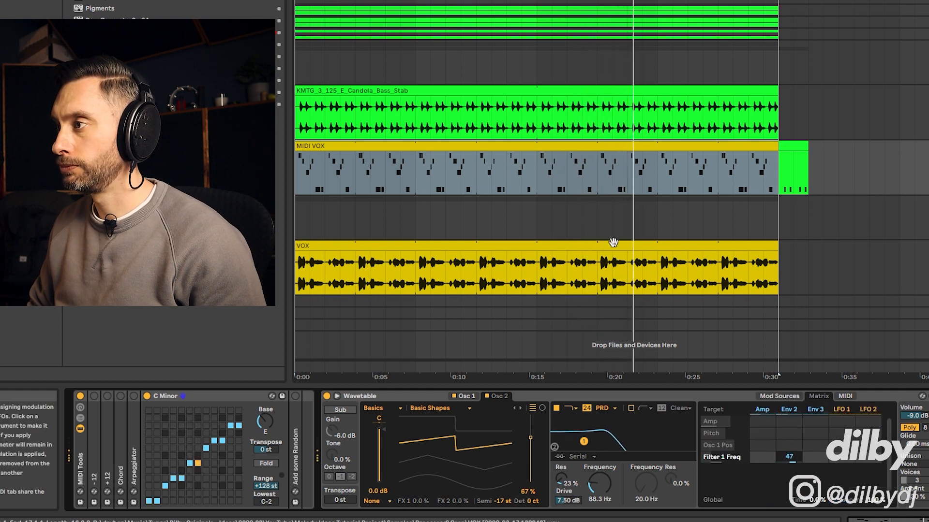